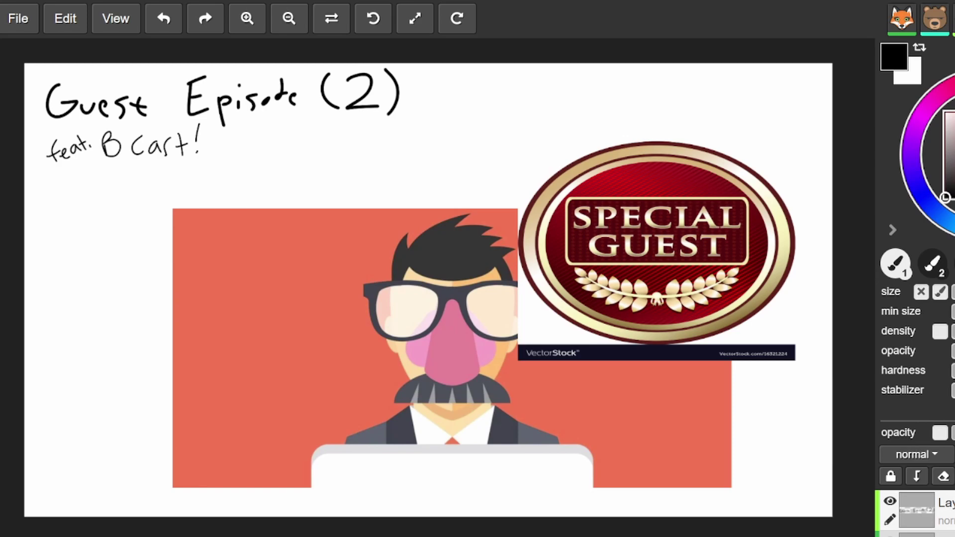
Step: Draw a curved arrow pointing at the hair of the disguised man in the picture
{"action": "mouse_move", "coordinate": [474, 102]}
{"action": "left_mouse_down"}
{"action": "mouse_move", "coordinate": [427, 155]}
{"action": "mouse_move", "coordinate": [445, 226]}
{"action": "left_mouse_up"}
{"action": "mouse_move", "coordinate": [401, 200]}
{"action": "left_mouse_down"}
{"action": "mouse_move", "coordinate": [458, 222]}
{"action": "mouse_move", "coordinate": [470, 174]}
{"action": "left_mouse_up"}
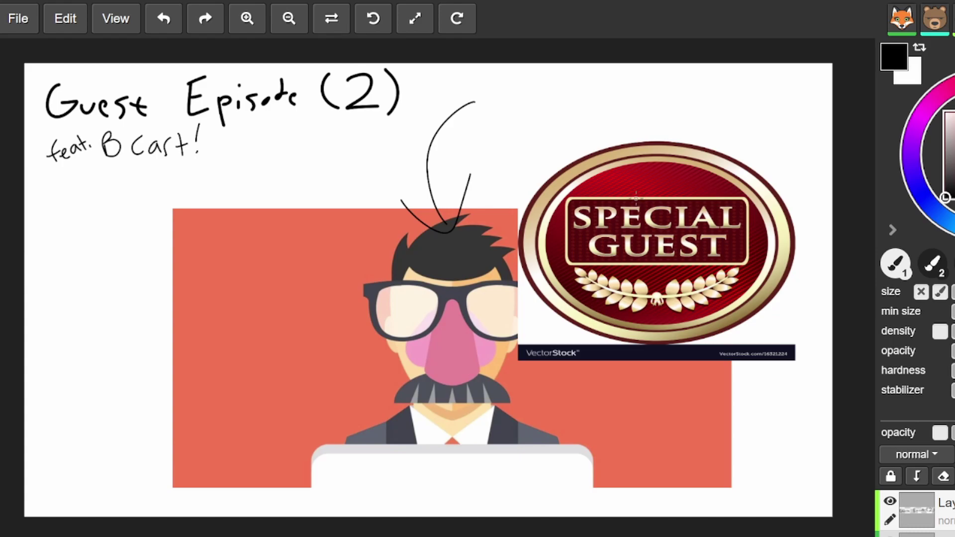
Step: Undo the arrow strokes and the placement of the Special Guest badge image
{"action": "key", "text": "ctrl+z"}
{"action": "key", "text": "ctrl+z"}
{"action": "key", "text": "ctrl+z"}
{"action": "key", "text": "ctrl+z"}
{"action": "key", "text": "ctrl+z"}
{"action": "key", "text": "ctrl+z"}
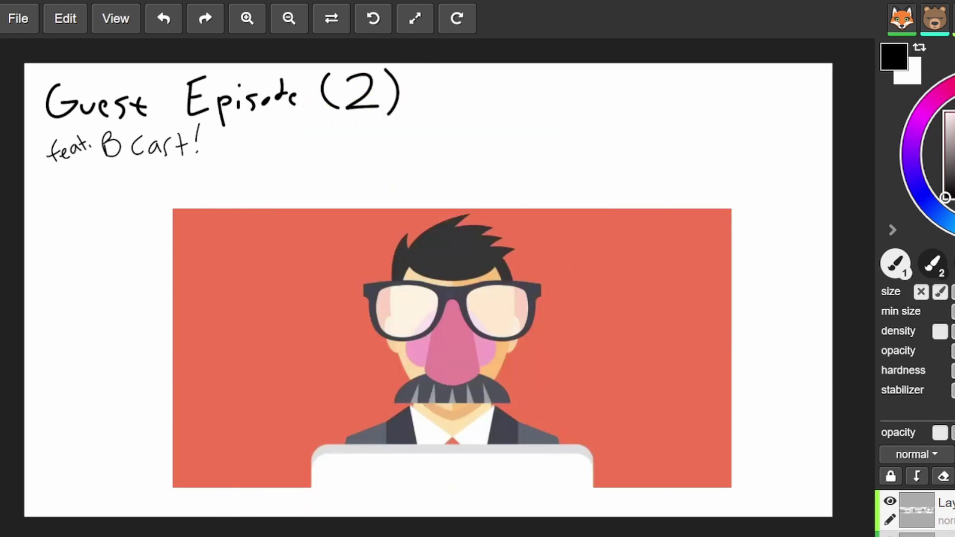
Step: Clear the disguised man's picture and the handwritten title lines, using a rectangular selection, to leave a blank canvas
{"action": "key", "text": "s"}
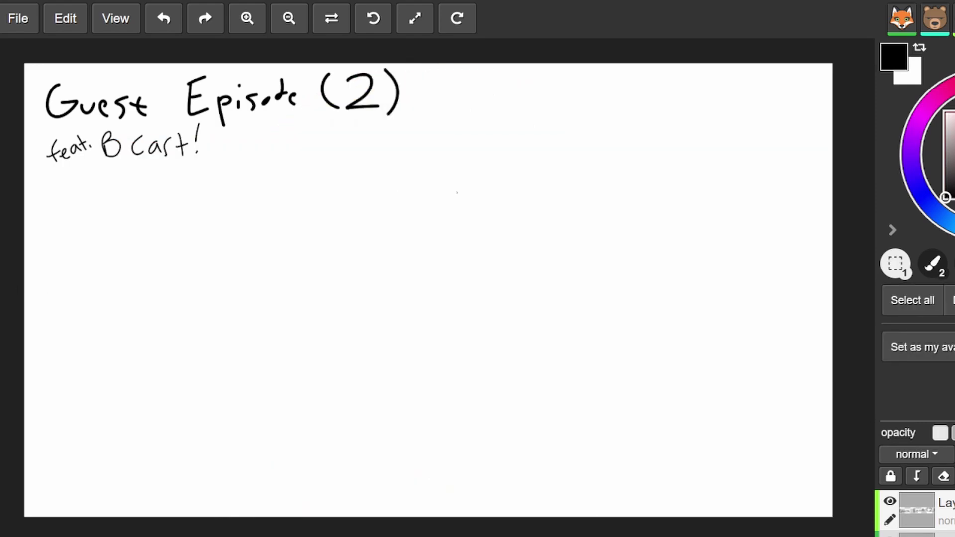
{"action": "key", "text": "ctrl+z"}
{"action": "key", "text": "ctrl+z"}
{"action": "key", "text": "Delete"}
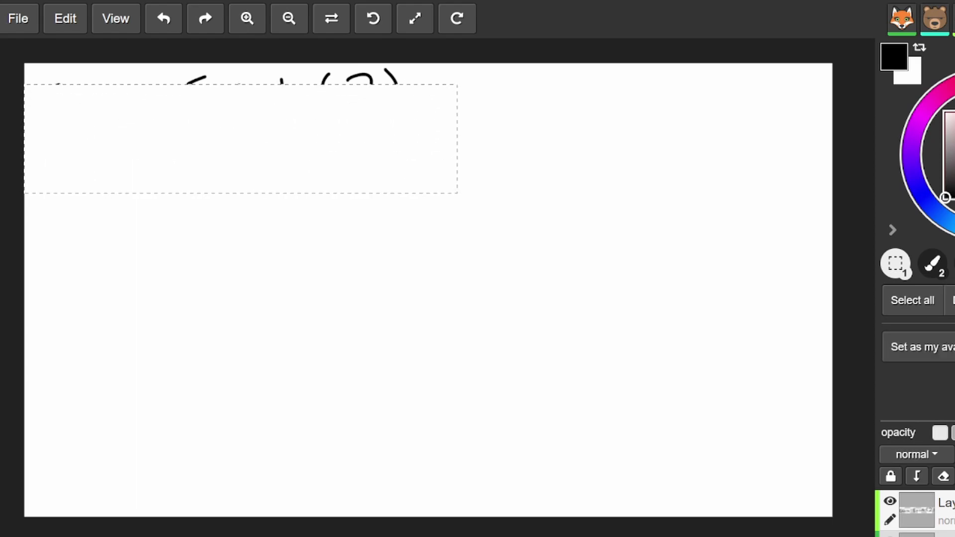
{"action": "key", "text": "ctrl+z"}
{"action": "key", "text": "ctrl+z"}
{"action": "key", "text": "ctrl+z"}
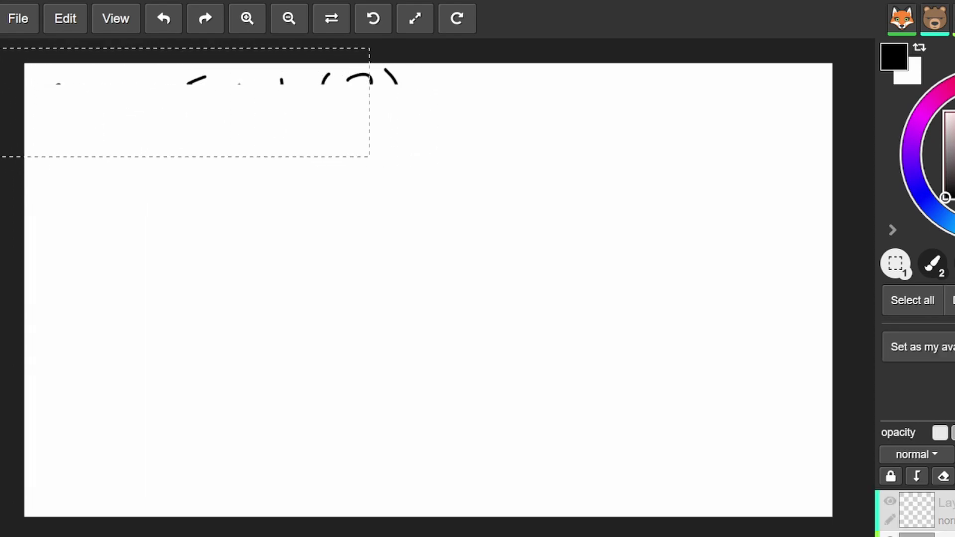
{"action": "key", "text": "ctrl+z"}
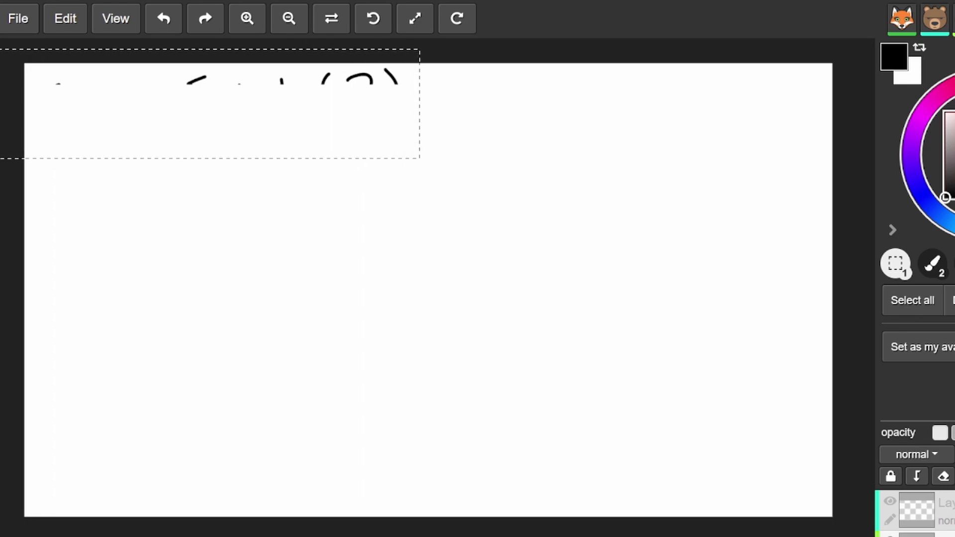
{"action": "key", "text": "ctrl+z"}
{"action": "key", "text": "ctrl+z"}
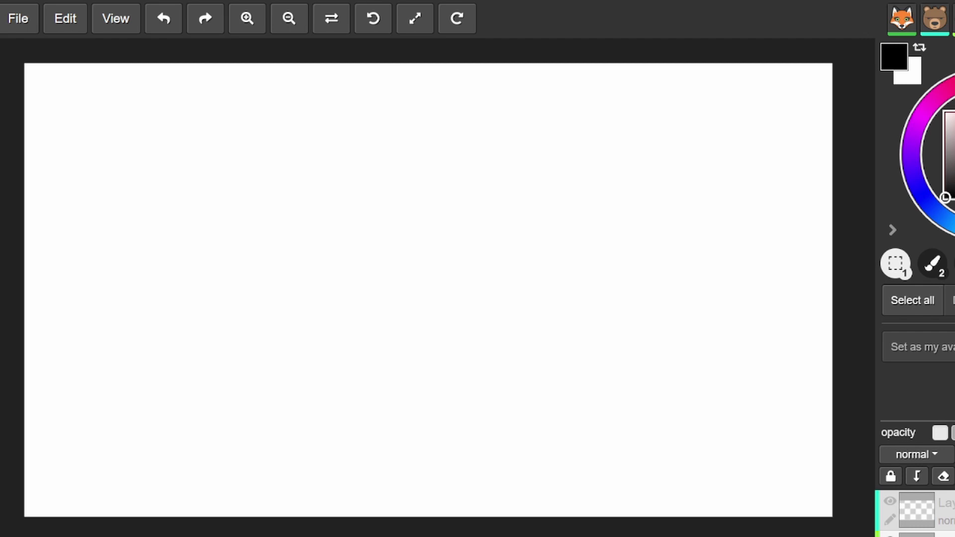
Step: Draw a gently curved, nearly horizontal line across the full width of the canvas as a tabletop's back edge
{"action": "left_click_drag", "start_coordinate": [23, 323], "coordinate": [129, 318]}
{"action": "key", "text": "ctrl+z"}
{"action": "key", "text": "ctrl+y"}
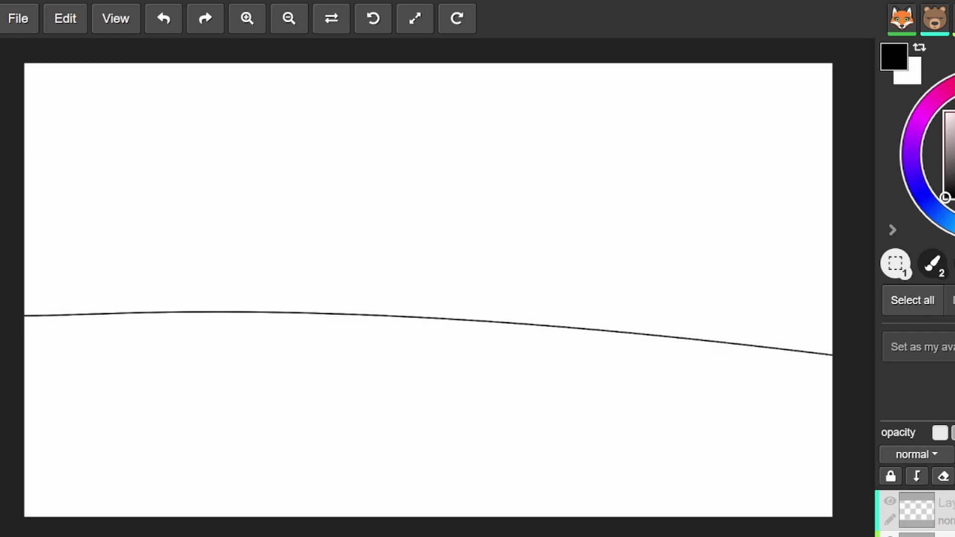
Step: Draw a flower pot on the table's right side with a bent stem and a round plant head with an open, toothed mouth
{"action": "mouse_move", "coordinate": [606, 327]}
{"action": "left_mouse_down"}
{"action": "mouse_move", "coordinate": [648, 351]}
{"action": "mouse_move", "coordinate": [680, 279]}
{"action": "mouse_move", "coordinate": [646, 269]}
{"action": "mouse_move", "coordinate": [601, 283]}
{"action": "mouse_move", "coordinate": [605, 330]}
{"action": "left_mouse_up"}
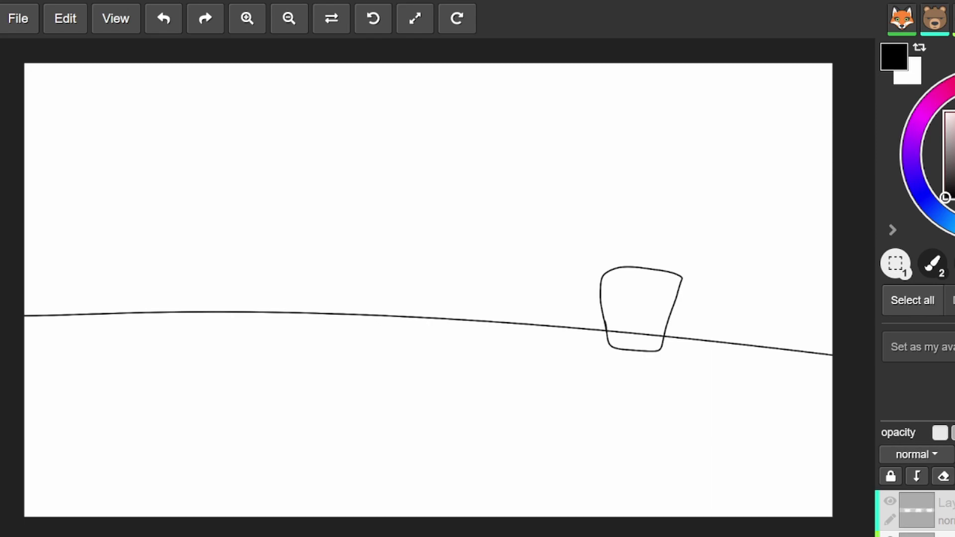
{"action": "left_click_drag", "start_coordinate": [631, 262], "coordinate": [598, 227]}
{"action": "mouse_move", "coordinate": [649, 268]}
{"action": "left_mouse_down"}
{"action": "mouse_move", "coordinate": [638, 223]}
{"action": "mouse_move", "coordinate": [590, 215]}
{"action": "mouse_move", "coordinate": [562, 192]}
{"action": "mouse_move", "coordinate": [505, 206]}
{"action": "mouse_move", "coordinate": [507, 239]}
{"action": "left_mouse_up"}
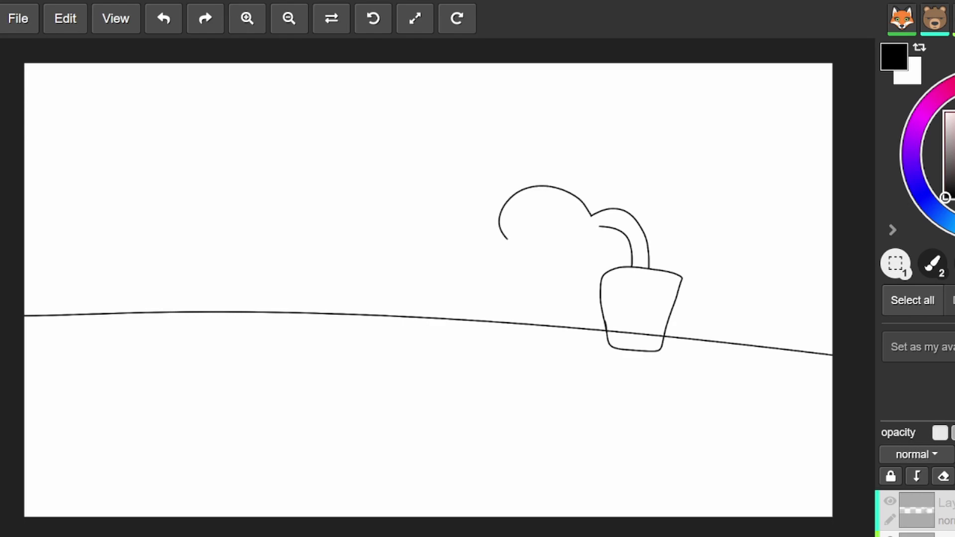
{"action": "mouse_move", "coordinate": [599, 226]}
{"action": "left_mouse_down"}
{"action": "mouse_move", "coordinate": [602, 272]}
{"action": "mouse_move", "coordinate": [580, 308]}
{"action": "mouse_move", "coordinate": [532, 288]}
{"action": "mouse_move", "coordinate": [599, 227]}
{"action": "mouse_move", "coordinate": [509, 239]}
{"action": "mouse_move", "coordinate": [525, 258]}
{"action": "mouse_move", "coordinate": [527, 243]}
{"action": "mouse_move", "coordinate": [552, 242]}
{"action": "mouse_move", "coordinate": [588, 217]}
{"action": "left_mouse_up"}
{"action": "mouse_move", "coordinate": [532, 286]}
{"action": "left_mouse_down"}
{"action": "mouse_move", "coordinate": [566, 268]}
{"action": "mouse_move", "coordinate": [596, 216]}
{"action": "left_mouse_up"}
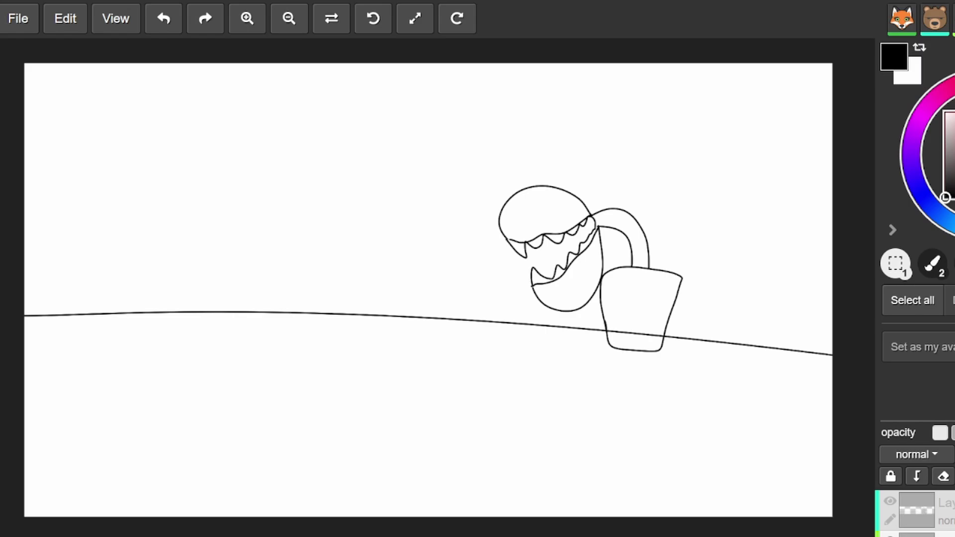
Step: Add rounded spots to the upper and lower jaws of the plant's head
{"action": "mouse_move", "coordinate": [503, 204]}
{"action": "left_mouse_down"}
{"action": "mouse_move", "coordinate": [515, 205]}
{"action": "mouse_move", "coordinate": [518, 191]}
{"action": "mouse_move", "coordinate": [567, 191]}
{"action": "left_mouse_up"}
{"action": "mouse_move", "coordinate": [534, 236]}
{"action": "left_mouse_down"}
{"action": "mouse_move", "coordinate": [549, 221]}
{"action": "mouse_move", "coordinate": [586, 256]}
{"action": "left_mouse_up"}
{"action": "left_click_drag", "start_coordinate": [552, 282], "coordinate": [568, 275]}
{"action": "mouse_move", "coordinate": [575, 309]}
{"action": "left_mouse_down"}
{"action": "mouse_move", "coordinate": [580, 295]}
{"action": "mouse_move", "coordinate": [592, 300]}
{"action": "left_mouse_up"}
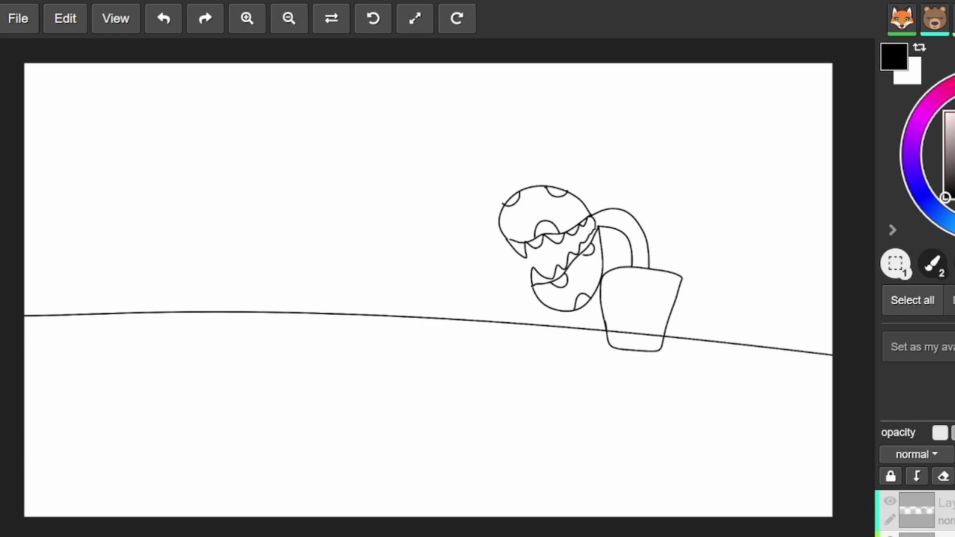
Step: Draw a diagonal line across each upper corner of the canvas and a leafy vine beyond each line
{"action": "left_click_drag", "start_coordinate": [655, 63], "coordinate": [833, 201]}
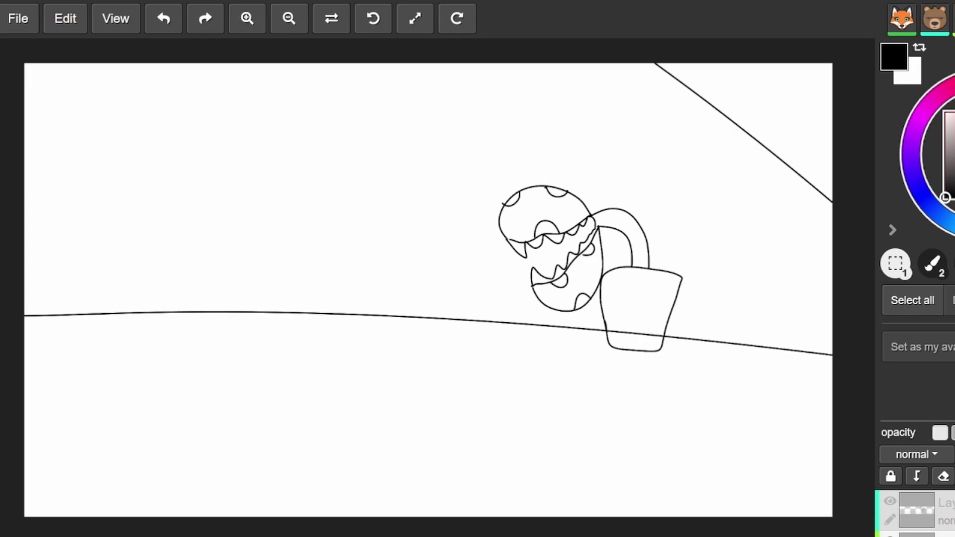
{"action": "left_click_drag", "start_coordinate": [169, 63], "coordinate": [24, 184]}
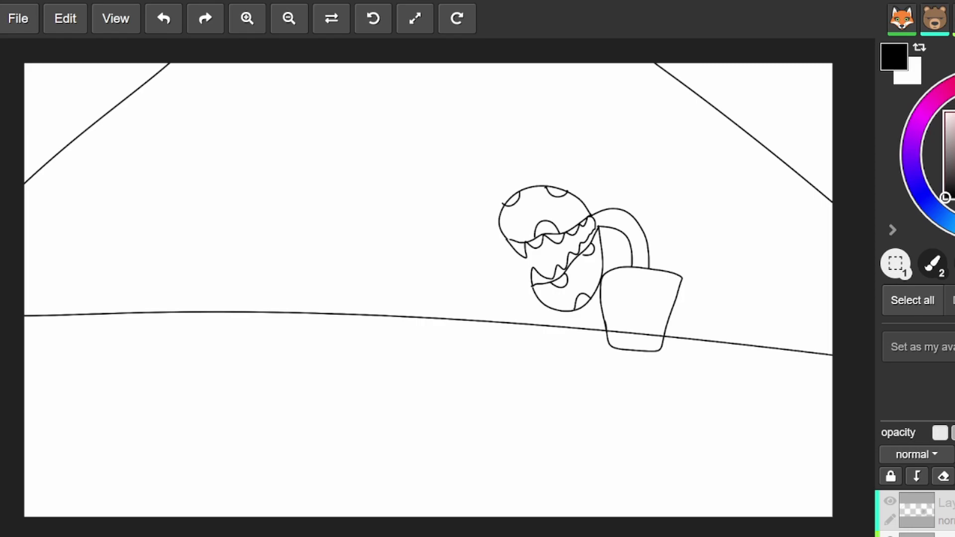
{"action": "left_click_drag", "start_coordinate": [129, 63], "coordinate": [24, 152]}
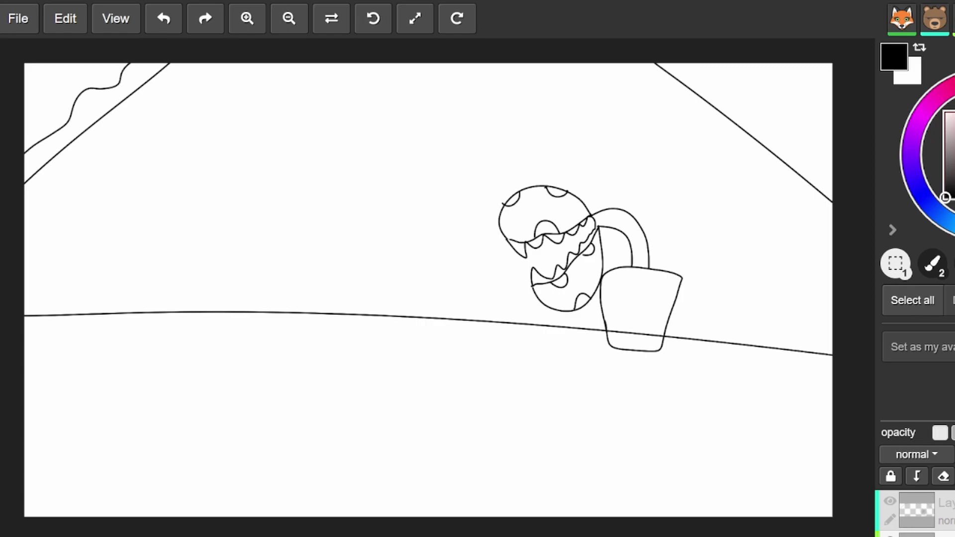
{"action": "mouse_move", "coordinate": [67, 123]}
{"action": "left_mouse_down"}
{"action": "mouse_move", "coordinate": [48, 118]}
{"action": "mouse_move", "coordinate": [66, 122]}
{"action": "left_mouse_up"}
{"action": "mouse_move", "coordinate": [80, 78]}
{"action": "left_mouse_down"}
{"action": "mouse_move", "coordinate": [84, 89]}
{"action": "mouse_move", "coordinate": [112, 96]}
{"action": "mouse_move", "coordinate": [135, 80]}
{"action": "left_mouse_up"}
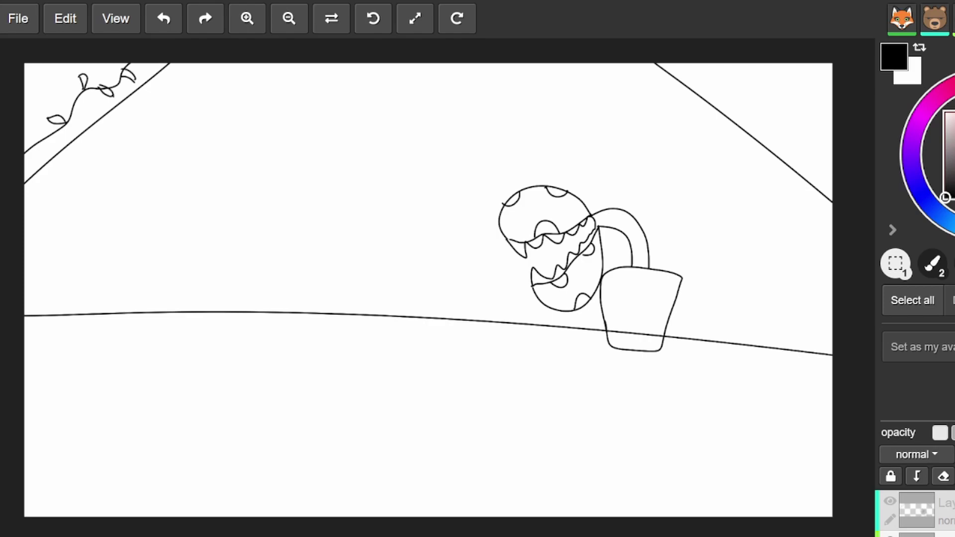
{"action": "left_click_drag", "start_coordinate": [740, 64], "coordinate": [832, 120]}
{"action": "mouse_move", "coordinate": [778, 101]}
{"action": "left_mouse_down"}
{"action": "mouse_move", "coordinate": [802, 94]}
{"action": "mouse_move", "coordinate": [810, 146]}
{"action": "mouse_move", "coordinate": [814, 106]}
{"action": "mouse_move", "coordinate": [830, 142]}
{"action": "left_mouse_up"}
{"action": "mouse_move", "coordinate": [751, 82]}
{"action": "left_mouse_down"}
{"action": "mouse_move", "coordinate": [728, 92]}
{"action": "mouse_move", "coordinate": [753, 86]}
{"action": "mouse_move", "coordinate": [749, 71]}
{"action": "mouse_move", "coordinate": [751, 80]}
{"action": "left_mouse_up"}
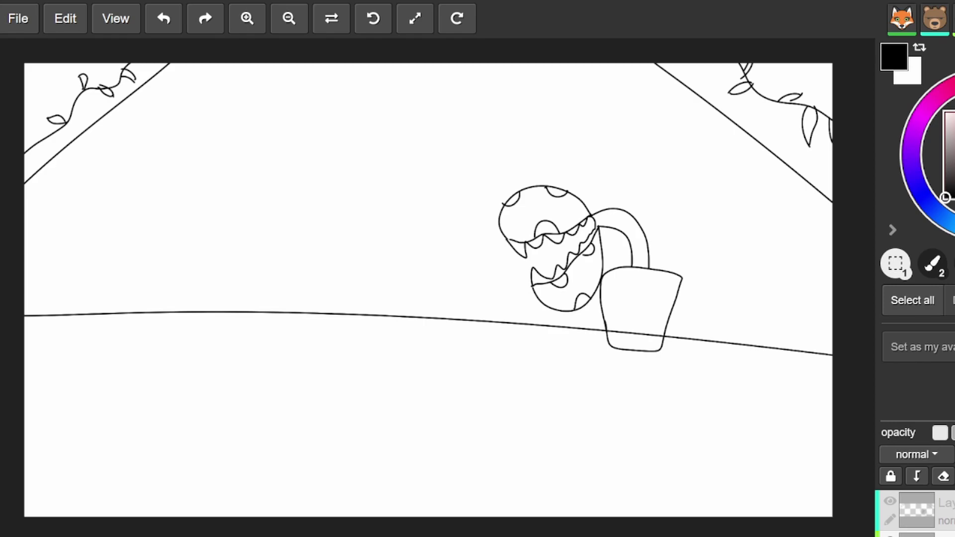
Step: Draw a ceiling lamp with a double lower rim at the canvas's upper center and four light rays below it
{"action": "mouse_move", "coordinate": [346, 64]}
{"action": "left_mouse_down"}
{"action": "mouse_move", "coordinate": [335, 92]}
{"action": "mouse_move", "coordinate": [465, 86]}
{"action": "mouse_move", "coordinate": [458, 63]}
{"action": "left_mouse_up"}
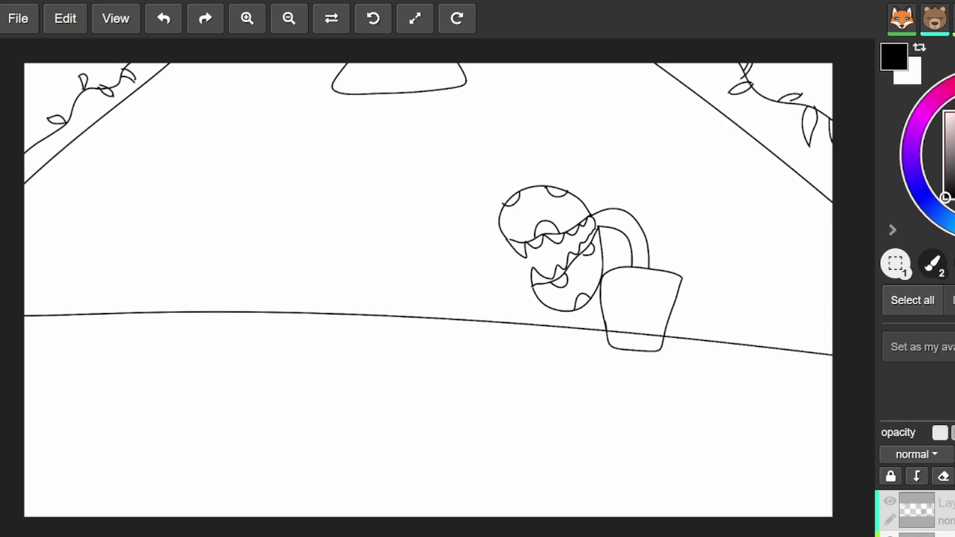
{"action": "mouse_move", "coordinate": [333, 89]}
{"action": "left_mouse_down"}
{"action": "mouse_move", "coordinate": [343, 100]}
{"action": "mouse_move", "coordinate": [408, 100]}
{"action": "mouse_move", "coordinate": [465, 93]}
{"action": "mouse_move", "coordinate": [467, 79]}
{"action": "left_mouse_up"}
{"action": "left_click_drag", "start_coordinate": [341, 109], "coordinate": [312, 208]}
{"action": "left_click_drag", "start_coordinate": [380, 126], "coordinate": [381, 256]}
{"action": "left_click_drag", "start_coordinate": [434, 140], "coordinate": [441, 274]}
{"action": "left_click_drag", "start_coordinate": [478, 115], "coordinate": [500, 203]}
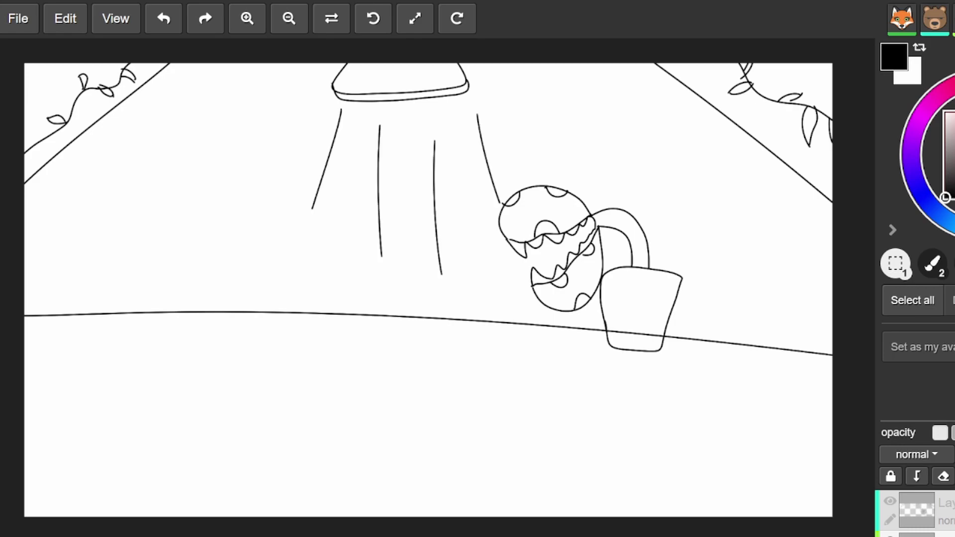
{"action": "mouse_move", "coordinate": [168, 288]}
{"action": "left_mouse_down"}
{"action": "mouse_move", "coordinate": [176, 346]}
{"action": "mouse_move", "coordinate": [236, 354]}
{"action": "mouse_move", "coordinate": [248, 301]}
{"action": "mouse_move", "coordinate": [230, 278]}
{"action": "mouse_move", "coordinate": [179, 267]}
{"action": "mouse_move", "coordinate": [164, 299]}
{"action": "left_mouse_up"}
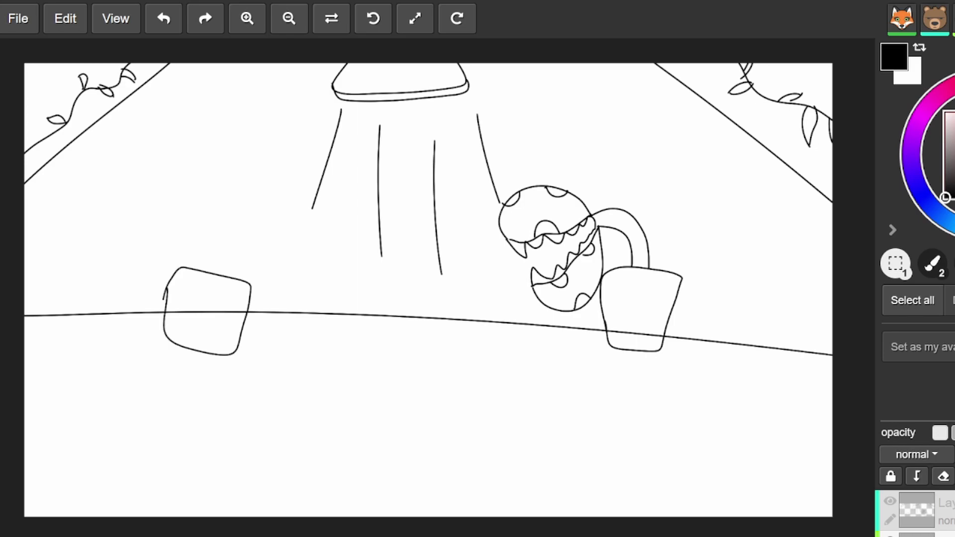
{"action": "left_click_drag", "start_coordinate": [198, 265], "coordinate": [208, 207]}
{"action": "mouse_move", "coordinate": [197, 267]}
{"action": "left_mouse_down"}
{"action": "mouse_move", "coordinate": [173, 241]}
{"action": "mouse_move", "coordinate": [201, 276]}
{"action": "left_mouse_up"}
{"action": "key", "text": "ctrl+z"}
{"action": "key", "text": "ctrl+z"}
{"action": "key", "text": "ctrl+z"}
{"action": "key", "text": "ctrl+z"}
{"action": "key", "text": "ctrl+z"}
{"action": "key", "text": "ctrl+y"}
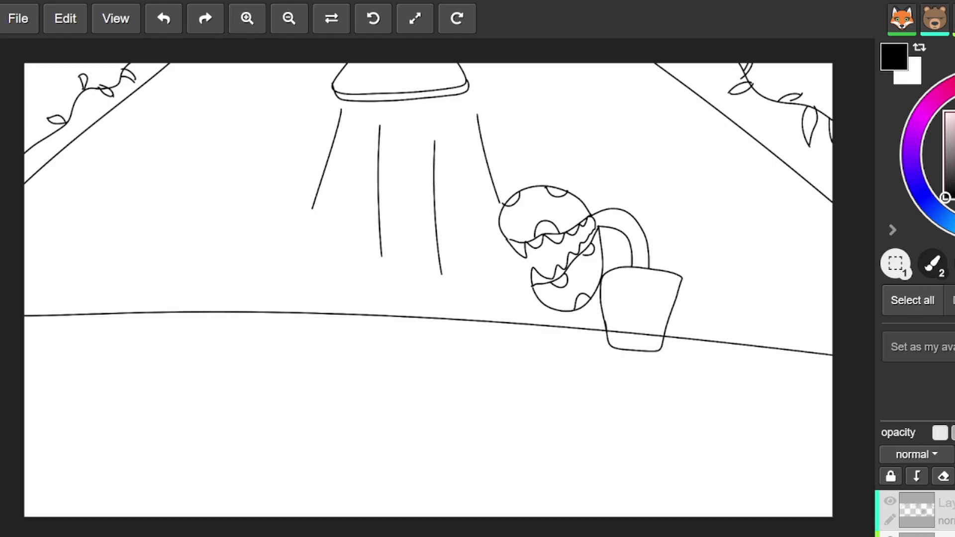
Step: Draw the table's front edge across the canvas and a leg line near each end below it
{"action": "mouse_move", "coordinate": [24, 413]}
{"action": "left_mouse_down"}
{"action": "mouse_move", "coordinate": [234, 405]}
{"action": "mouse_move", "coordinate": [832, 423]}
{"action": "left_mouse_up"}
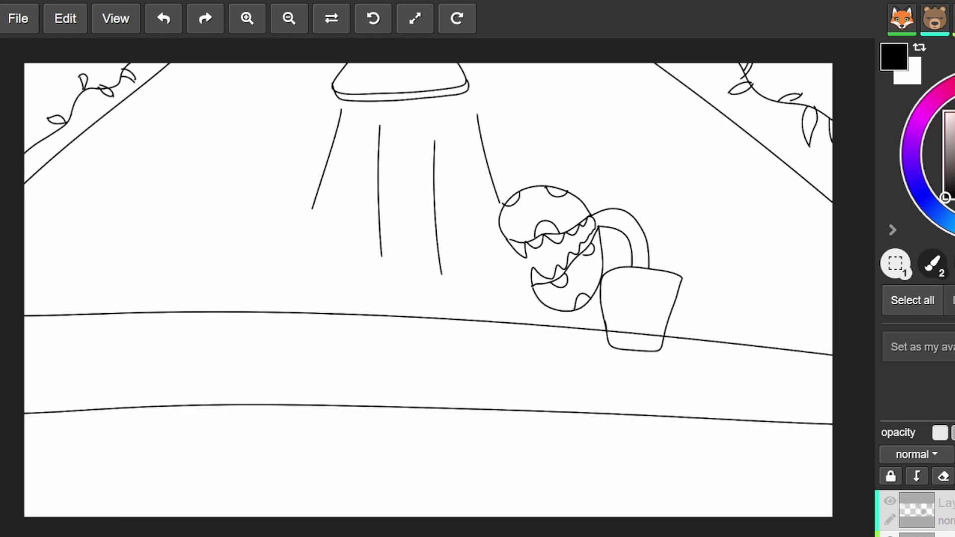
{"action": "left_click_drag", "start_coordinate": [75, 408], "coordinate": [80, 514]}
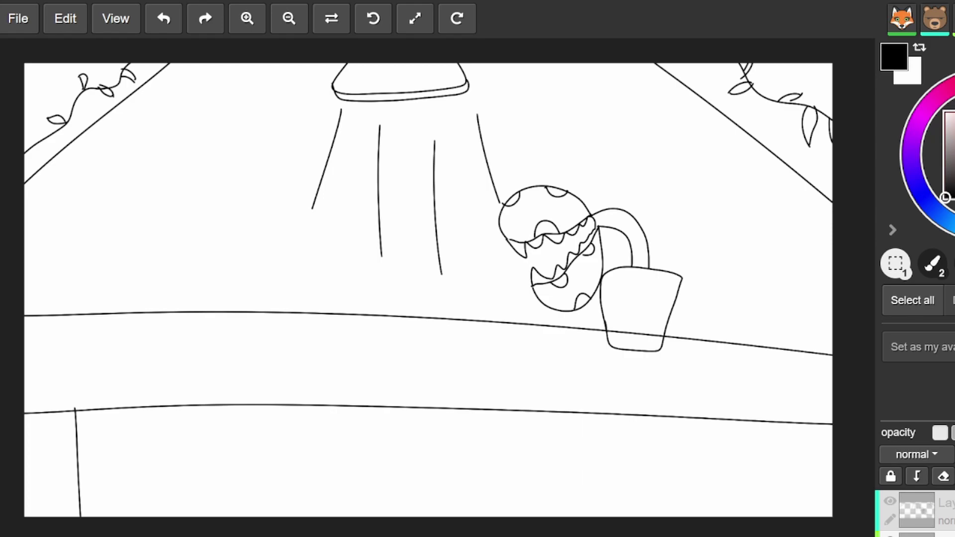
{"action": "left_click_drag", "start_coordinate": [801, 420], "coordinate": [794, 516]}
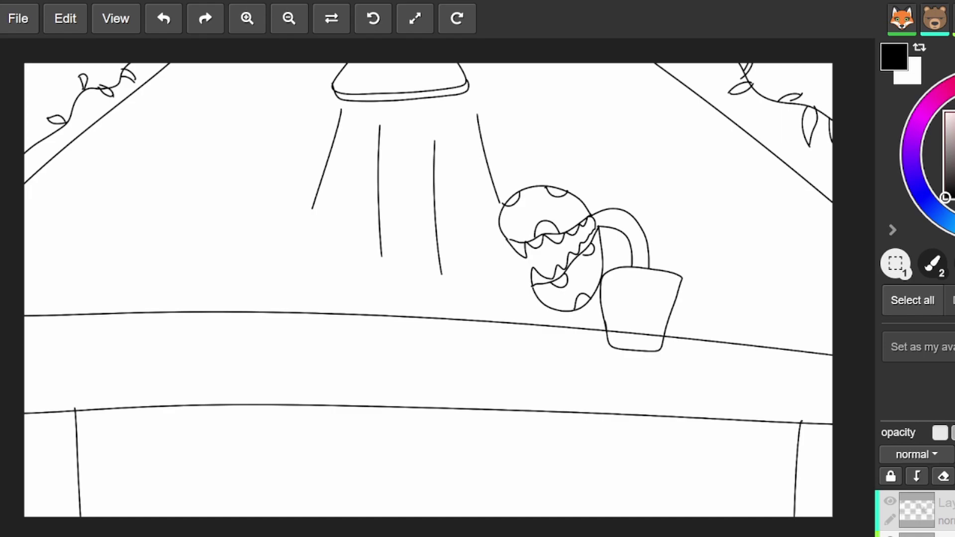
Step: Draw a character's tilted, pointed oval head on the left with a small knot at each end, forehead stripes and one eye
{"action": "mouse_move", "coordinate": [104, 249]}
{"action": "left_mouse_down"}
{"action": "mouse_move", "coordinate": [129, 214]}
{"action": "mouse_move", "coordinate": [177, 196]}
{"action": "left_mouse_up"}
{"action": "mouse_move", "coordinate": [103, 250]}
{"action": "left_mouse_down"}
{"action": "mouse_move", "coordinate": [89, 272]}
{"action": "mouse_move", "coordinate": [154, 256]}
{"action": "mouse_move", "coordinate": [178, 238]}
{"action": "left_mouse_up"}
{"action": "key", "text": "ctrl+z"}
{"action": "mouse_move", "coordinate": [103, 249]}
{"action": "left_mouse_down"}
{"action": "mouse_move", "coordinate": [98, 269]}
{"action": "mouse_move", "coordinate": [122, 280]}
{"action": "mouse_move", "coordinate": [185, 254]}
{"action": "mouse_move", "coordinate": [213, 193]}
{"action": "mouse_move", "coordinate": [156, 202]}
{"action": "left_mouse_up"}
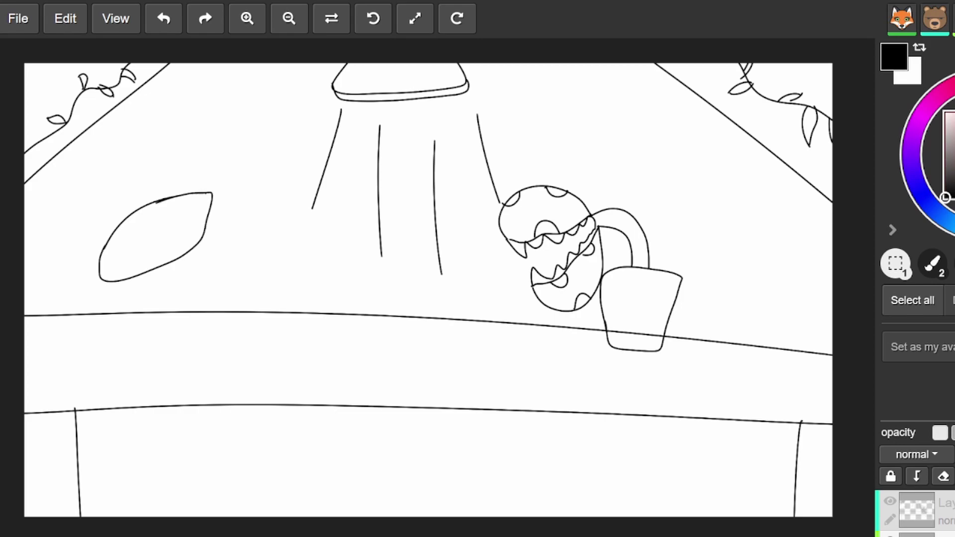
{"action": "left_click_drag", "start_coordinate": [213, 192], "coordinate": [218, 196]}
{"action": "mouse_move", "coordinate": [98, 272]}
{"action": "left_mouse_down"}
{"action": "mouse_move", "coordinate": [89, 275]}
{"action": "mouse_move", "coordinate": [108, 282]}
{"action": "left_mouse_up"}
{"action": "mouse_move", "coordinate": [124, 226]}
{"action": "left_mouse_down"}
{"action": "mouse_move", "coordinate": [120, 243]}
{"action": "mouse_move", "coordinate": [146, 229]}
{"action": "left_mouse_up"}
{"action": "left_click_drag", "start_coordinate": [132, 253], "coordinate": [133, 253]}
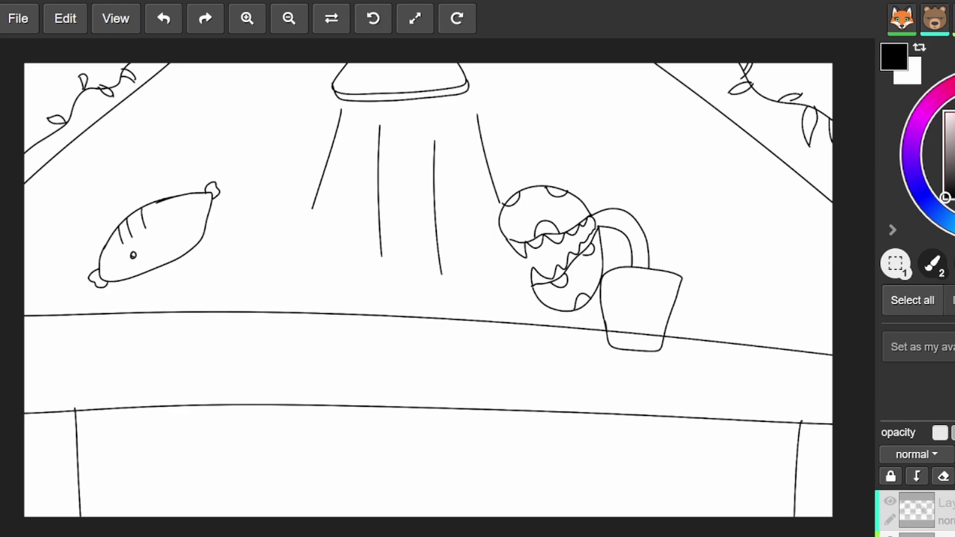
Step: Add the character's second eye, nose and round mouth, and sketch the neck and shoulders below the head
{"action": "mouse_move", "coordinate": [176, 222]}
{"action": "left_mouse_down"}
{"action": "mouse_move", "coordinate": [177, 249]}
{"action": "mouse_move", "coordinate": [168, 240]}
{"action": "left_mouse_up"}
{"action": "left_click_drag", "start_coordinate": [143, 273], "coordinate": [150, 288]}
{"action": "left_click_drag", "start_coordinate": [201, 239], "coordinate": [206, 256]}
{"action": "left_click_drag", "start_coordinate": [151, 272], "coordinate": [157, 284]}
{"action": "left_click_drag", "start_coordinate": [194, 245], "coordinate": [200, 259]}
{"action": "left_click_drag", "start_coordinate": [150, 285], "coordinate": [146, 300]}
{"action": "left_click_drag", "start_coordinate": [208, 248], "coordinate": [223, 260]}
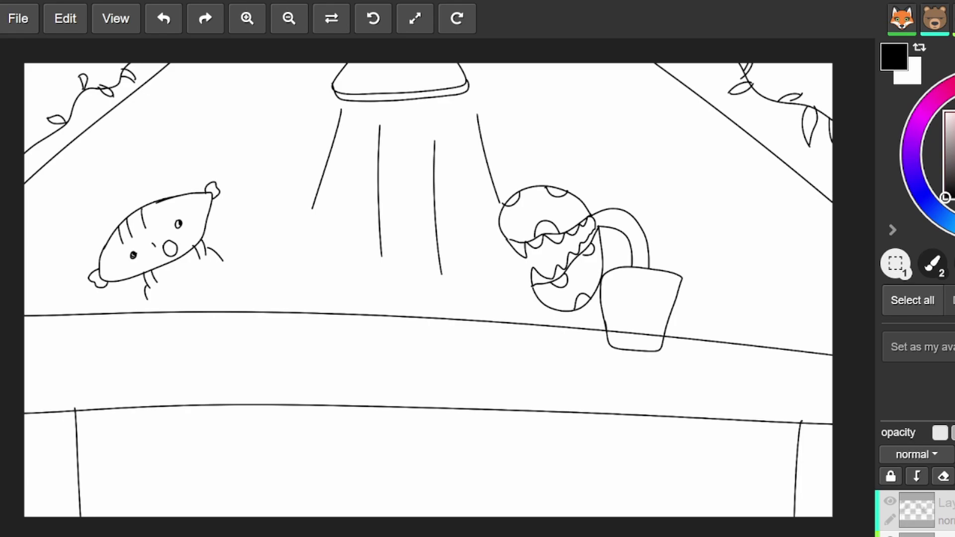
Step: Draw the character's torso trailing onto the table with armholes and a neckline, and erase the table line that crosses it
{"action": "mouse_move", "coordinate": [147, 291]}
{"action": "left_mouse_down"}
{"action": "mouse_move", "coordinate": [161, 344]}
{"action": "mouse_move", "coordinate": [186, 356]}
{"action": "mouse_move", "coordinate": [329, 346]}
{"action": "mouse_move", "coordinate": [252, 312]}
{"action": "mouse_move", "coordinate": [224, 265]}
{"action": "left_mouse_up"}
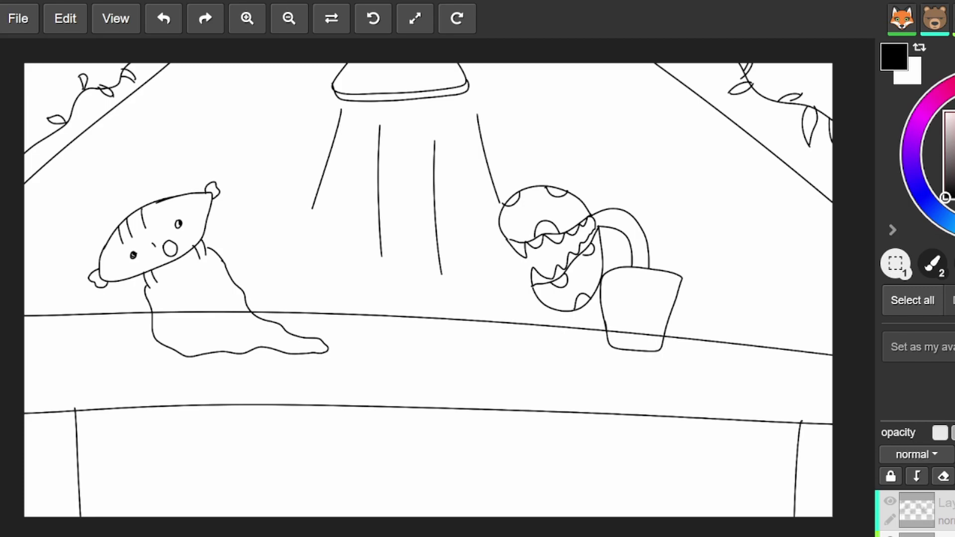
{"action": "left_click_drag", "start_coordinate": [152, 288], "coordinate": [151, 298]}
{"action": "mouse_move", "coordinate": [207, 252]}
{"action": "left_mouse_down"}
{"action": "mouse_move", "coordinate": [228, 262]}
{"action": "mouse_move", "coordinate": [158, 282]}
{"action": "left_mouse_up"}
{"action": "mouse_move", "coordinate": [159, 341]}
{"action": "left_mouse_down"}
{"action": "mouse_move", "coordinate": [222, 332]}
{"action": "mouse_move", "coordinate": [251, 312]}
{"action": "left_mouse_up"}
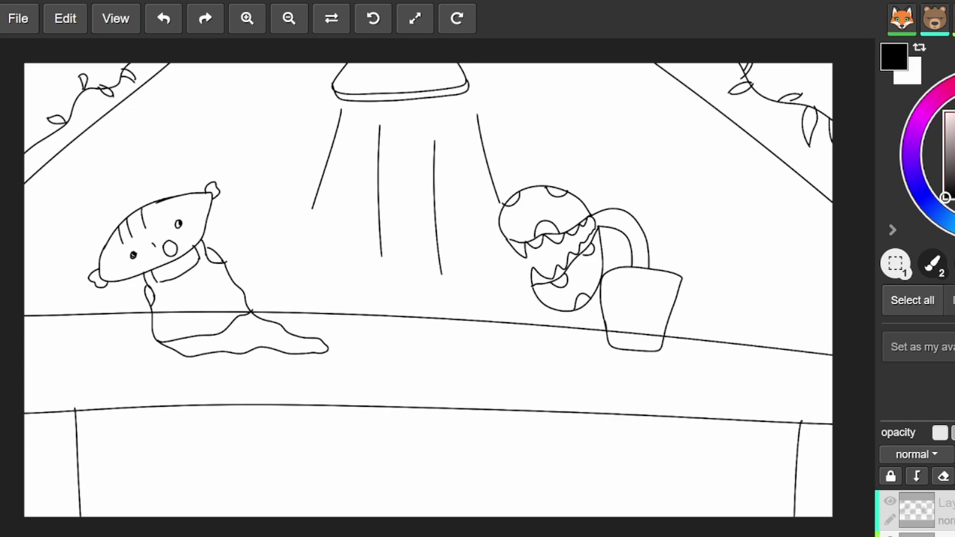
{"action": "mouse_move", "coordinate": [174, 338]}
{"action": "left_mouse_down"}
{"action": "mouse_move", "coordinate": [249, 314]}
{"action": "mouse_move", "coordinate": [227, 328]}
{"action": "mouse_move", "coordinate": [198, 312]}
{"action": "mouse_move", "coordinate": [158, 312]}
{"action": "mouse_move", "coordinate": [226, 330]}
{"action": "left_mouse_up"}
{"action": "left_click_drag", "start_coordinate": [162, 342], "coordinate": [174, 340]}
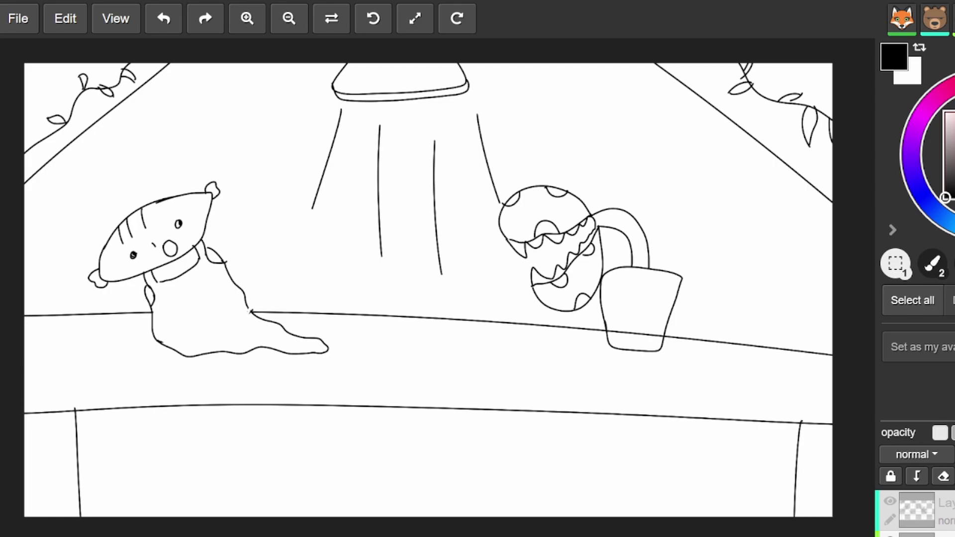
Step: Draw thick slanted eyebrows on the plant, and add eyebrows and mouth details to the character's face
{"action": "left_click_drag", "start_coordinate": [551, 174], "coordinate": [526, 200]}
{"action": "left_click_drag", "start_coordinate": [166, 221], "coordinate": [180, 216]}
{"action": "mouse_move", "coordinate": [120, 248]}
{"action": "left_mouse_down"}
{"action": "mouse_move", "coordinate": [176, 242]}
{"action": "mouse_move", "coordinate": [177, 251]}
{"action": "left_mouse_up"}
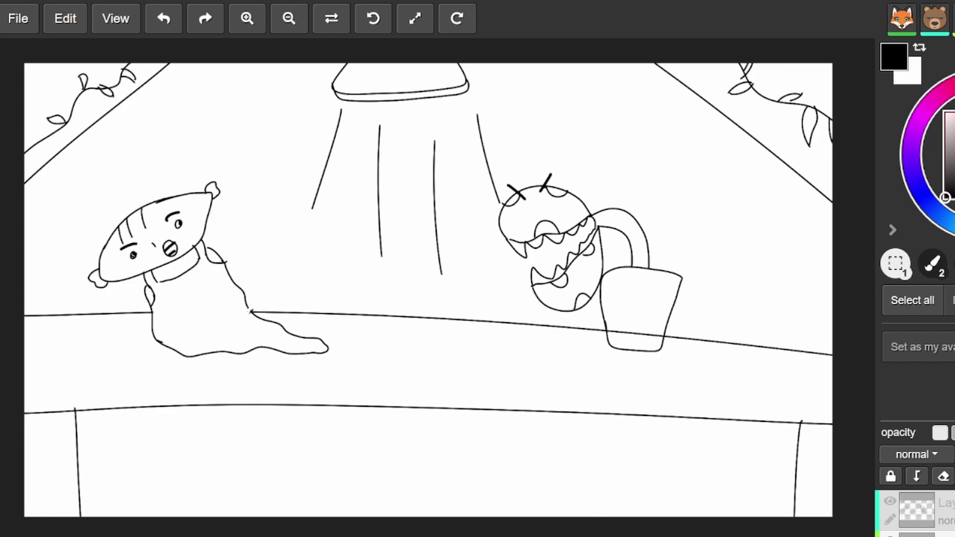
Step: Draw wavy streaks on the tabletop beside the character's trailing lower body and a hem line across the bottom of the torso
{"action": "left_click_drag", "start_coordinate": [277, 360], "coordinate": [423, 377]}
{"action": "left_click_drag", "start_coordinate": [362, 338], "coordinate": [447, 340]}
{"action": "left_click_drag", "start_coordinate": [351, 353], "coordinate": [455, 365]}
{"action": "left_click_drag", "start_coordinate": [222, 358], "coordinate": [274, 368]}
{"action": "left_click_drag", "start_coordinate": [160, 340], "coordinate": [252, 313]}
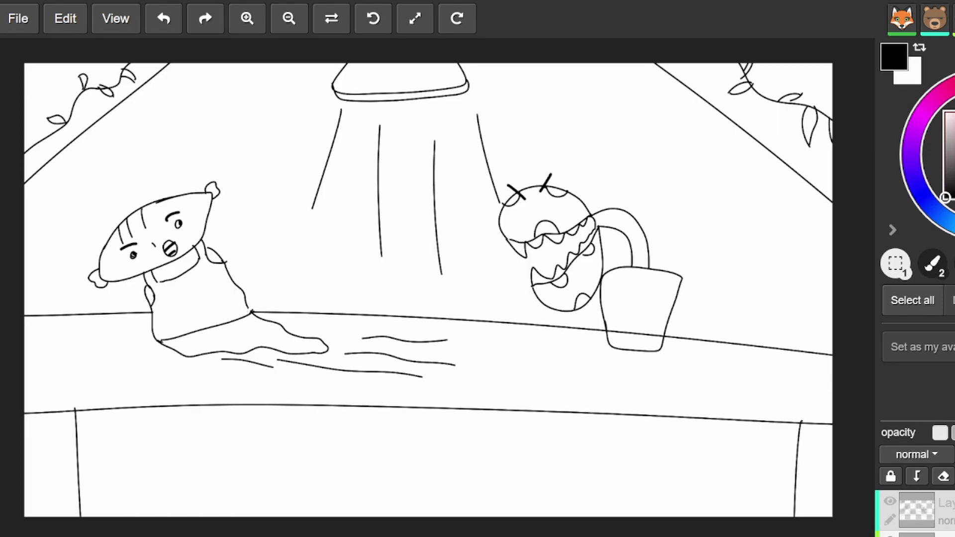
Step: Draw the character's two outstretched arms with open hands, one raised and one reaching sideways
{"action": "left_click_drag", "start_coordinate": [236, 203], "coordinate": [215, 251]}
{"action": "left_click_drag", "start_coordinate": [244, 221], "coordinate": [225, 257]}
{"action": "mouse_move", "coordinate": [230, 204]}
{"action": "left_mouse_down"}
{"action": "mouse_move", "coordinate": [251, 182]}
{"action": "mouse_move", "coordinate": [261, 191]}
{"action": "mouse_move", "coordinate": [245, 227]}
{"action": "left_mouse_up"}
{"action": "mouse_move", "coordinate": [144, 289]}
{"action": "left_mouse_down"}
{"action": "mouse_move", "coordinate": [108, 293]}
{"action": "mouse_move", "coordinate": [96, 309]}
{"action": "mouse_move", "coordinate": [90, 294]}
{"action": "mouse_move", "coordinate": [74, 295]}
{"action": "mouse_move", "coordinate": [80, 317]}
{"action": "mouse_move", "coordinate": [96, 307]}
{"action": "left_mouse_up"}
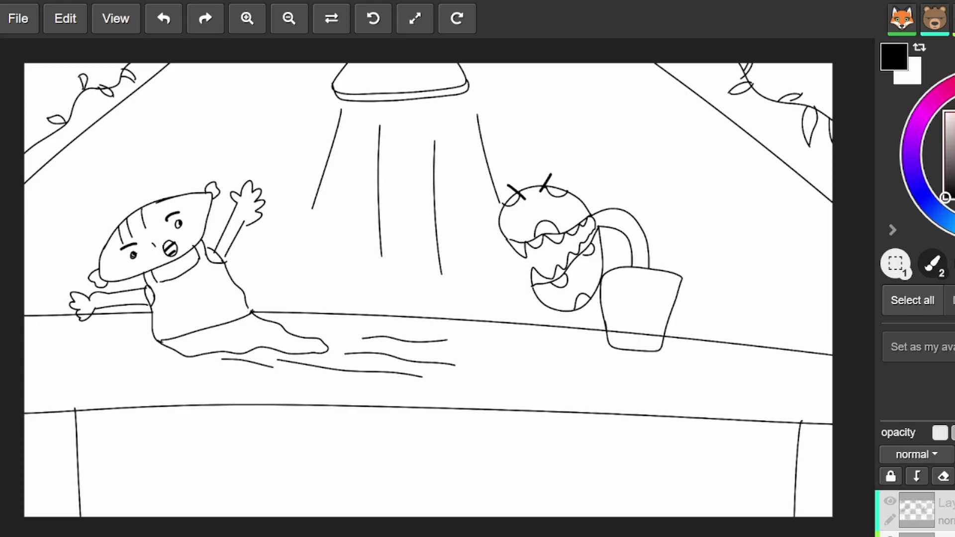
Step: Draw a pistol-shaped device in the character's raised hand, with a rounded tip and a small box marked with a plus
{"action": "mouse_move", "coordinate": [238, 188]}
{"action": "left_mouse_down"}
{"action": "mouse_move", "coordinate": [227, 166]}
{"action": "mouse_move", "coordinate": [258, 133]}
{"action": "mouse_move", "coordinate": [218, 159]}
{"action": "mouse_move", "coordinate": [220, 174]}
{"action": "left_mouse_up"}
{"action": "mouse_move", "coordinate": [259, 133]}
{"action": "left_mouse_down"}
{"action": "mouse_move", "coordinate": [267, 143]}
{"action": "mouse_move", "coordinate": [245, 183]}
{"action": "mouse_move", "coordinate": [249, 170]}
{"action": "left_mouse_up"}
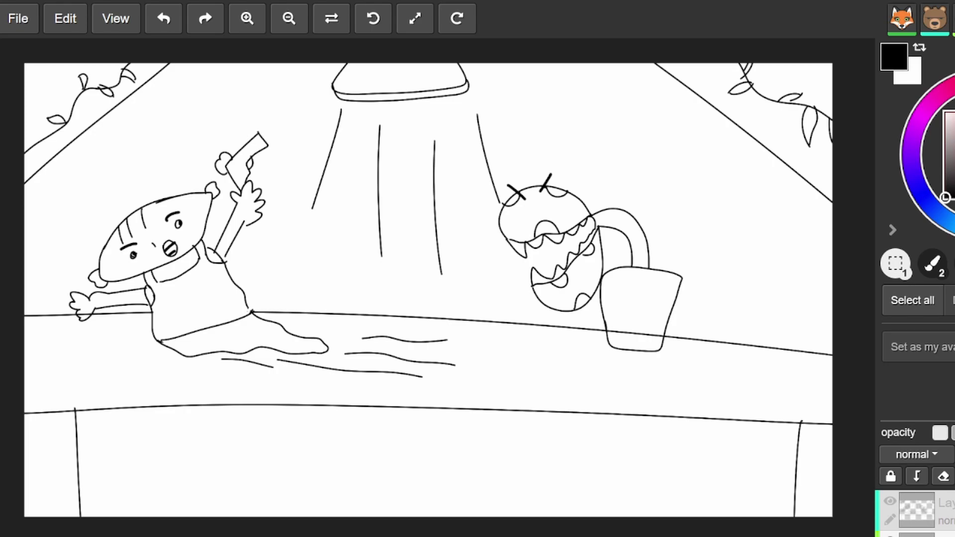
{"action": "mouse_move", "coordinate": [263, 133]}
{"action": "left_mouse_down"}
{"action": "mouse_move", "coordinate": [279, 122]}
{"action": "mouse_move", "coordinate": [269, 140]}
{"action": "left_mouse_up"}
{"action": "mouse_move", "coordinate": [231, 152]}
{"action": "left_mouse_down"}
{"action": "mouse_move", "coordinate": [244, 131]}
{"action": "mouse_move", "coordinate": [247, 142]}
{"action": "mouse_move", "coordinate": [234, 148]}
{"action": "mouse_move", "coordinate": [242, 141]}
{"action": "left_mouse_up"}
Step: Draw a small eared creature's head with a scowling face at the table's back edge, between the character and the plant
{"action": "mouse_move", "coordinate": [314, 312]}
{"action": "left_mouse_down"}
{"action": "mouse_move", "coordinate": [312, 297]}
{"action": "mouse_move", "coordinate": [328, 291]}
{"action": "mouse_move", "coordinate": [352, 304]}
{"action": "mouse_move", "coordinate": [344, 312]}
{"action": "mouse_move", "coordinate": [319, 293]}
{"action": "mouse_move", "coordinate": [362, 293]}
{"action": "mouse_move", "coordinate": [354, 305]}
{"action": "left_mouse_up"}
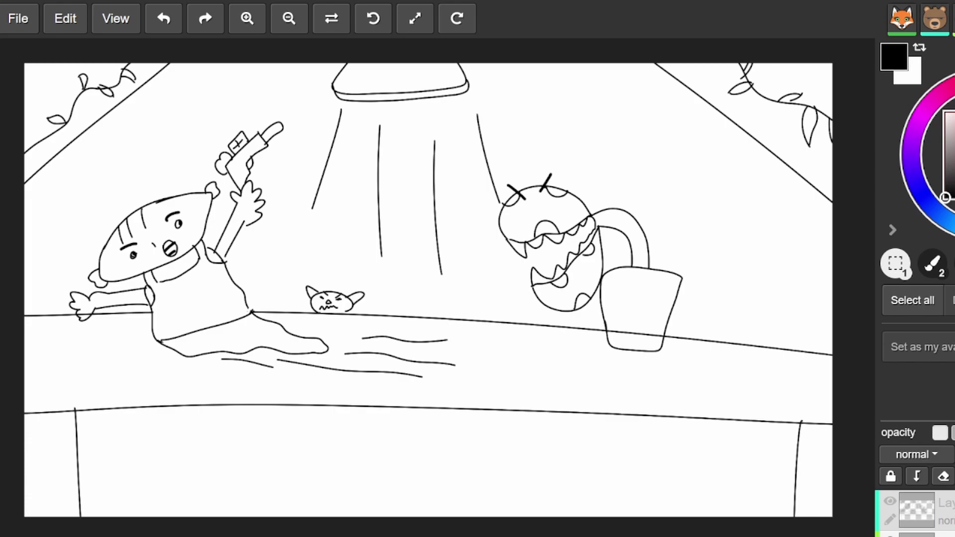
Step: Draw the small eared creature's raised arm with an open paw beside its head at the table's back edge
{"action": "left_click_drag", "start_coordinate": [350, 294], "coordinate": [357, 301]}
{"action": "left_click_drag", "start_coordinate": [347, 315], "coordinate": [368, 298]}
{"action": "left_click_drag", "start_coordinate": [372, 300], "coordinate": [375, 303]}
Step: Draw a ruffled collar with scalloped edges around the character's neck and across both shoulders
{"action": "mouse_move", "coordinate": [210, 264]}
{"action": "left_mouse_down"}
{"action": "mouse_move", "coordinate": [213, 283]}
{"action": "mouse_move", "coordinate": [189, 297]}
{"action": "mouse_move", "coordinate": [133, 277]}
{"action": "left_mouse_up"}
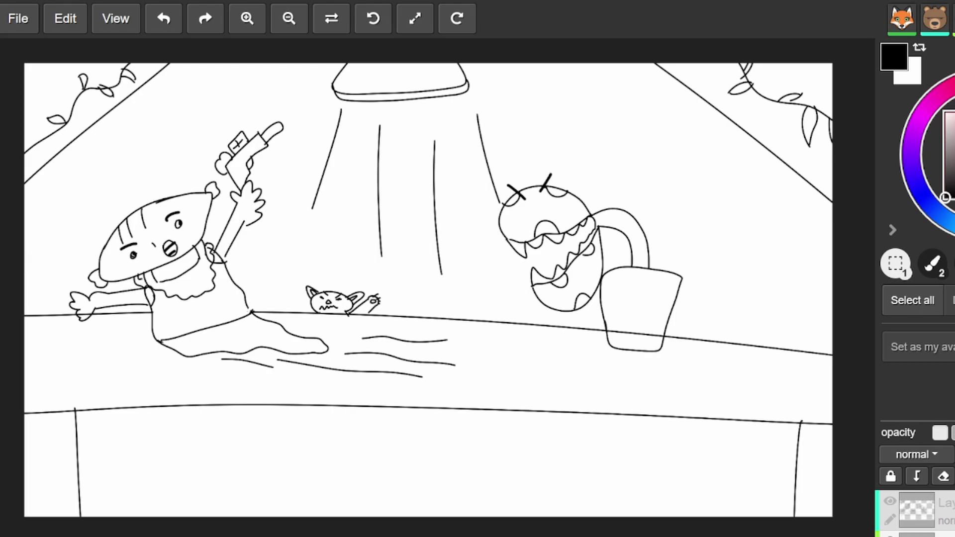
{"action": "mouse_move", "coordinate": [159, 283]}
{"action": "left_mouse_down"}
{"action": "mouse_move", "coordinate": [195, 280]}
{"action": "mouse_move", "coordinate": [205, 266]}
{"action": "left_mouse_up"}
{"action": "mouse_move", "coordinate": [139, 283]}
{"action": "left_mouse_down"}
{"action": "mouse_move", "coordinate": [165, 292]}
{"action": "mouse_move", "coordinate": [208, 262]}
{"action": "mouse_move", "coordinate": [208, 250]}
{"action": "left_mouse_up"}
{"action": "mouse_move", "coordinate": [204, 250]}
{"action": "left_mouse_down"}
{"action": "mouse_move", "coordinate": [199, 278]}
{"action": "mouse_move", "coordinate": [140, 279]}
{"action": "mouse_move", "coordinate": [160, 297]}
{"action": "left_mouse_up"}
{"action": "left_click_drag", "start_coordinate": [211, 255], "coordinate": [215, 266]}
Step: Draw a round medallion with concentric rings and inner marks on the character's chest, and divide the ruffled collar into segments
{"action": "mouse_move", "coordinate": [192, 300]}
{"action": "left_mouse_down"}
{"action": "mouse_move", "coordinate": [199, 326]}
{"action": "mouse_move", "coordinate": [229, 312]}
{"action": "mouse_move", "coordinate": [217, 293]}
{"action": "mouse_move", "coordinate": [194, 302]}
{"action": "mouse_move", "coordinate": [203, 321]}
{"action": "mouse_move", "coordinate": [222, 314]}
{"action": "mouse_move", "coordinate": [216, 298]}
{"action": "mouse_move", "coordinate": [201, 301]}
{"action": "left_mouse_up"}
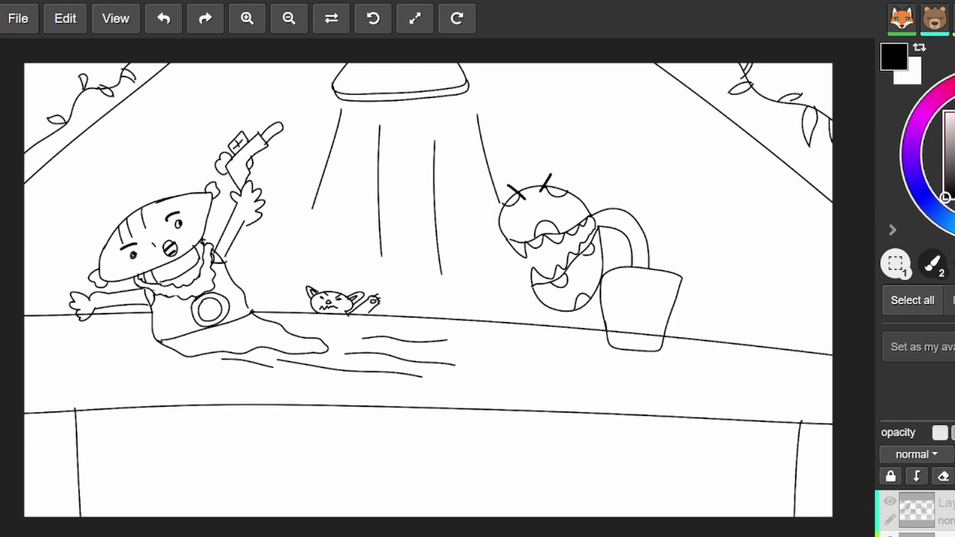
{"action": "left_click_drag", "start_coordinate": [207, 302], "coordinate": [215, 314]}
{"action": "mouse_move", "coordinate": [216, 296]}
{"action": "left_mouse_down"}
{"action": "mouse_move", "coordinate": [229, 302]}
{"action": "mouse_move", "coordinate": [220, 310]}
{"action": "left_mouse_up"}
{"action": "mouse_move", "coordinate": [200, 282]}
{"action": "left_mouse_down"}
{"action": "mouse_move", "coordinate": [193, 300]}
{"action": "mouse_move", "coordinate": [154, 295]}
{"action": "left_mouse_up"}
{"action": "left_click_drag", "start_coordinate": [153, 284], "coordinate": [146, 291]}
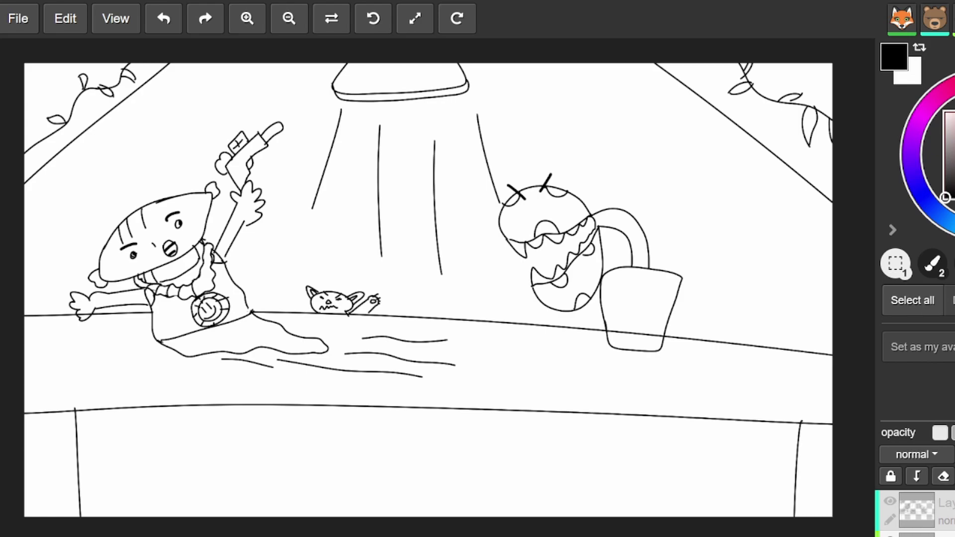
{"action": "mouse_move", "coordinate": [208, 279]}
{"action": "left_mouse_down"}
{"action": "mouse_move", "coordinate": [198, 289]}
{"action": "mouse_move", "coordinate": [201, 265]}
{"action": "left_mouse_up"}
Step: Draw a banded, spotted worm descending from the canvas's upper edge above the character, with a toothed mouth at its rounded end
{"action": "left_click_drag", "start_coordinate": [218, 64], "coordinate": [143, 146]}
{"action": "mouse_move", "coordinate": [264, 64]}
{"action": "left_mouse_down"}
{"action": "mouse_move", "coordinate": [199, 119]}
{"action": "mouse_move", "coordinate": [173, 163]}
{"action": "mouse_move", "coordinate": [142, 138]}
{"action": "left_mouse_up"}
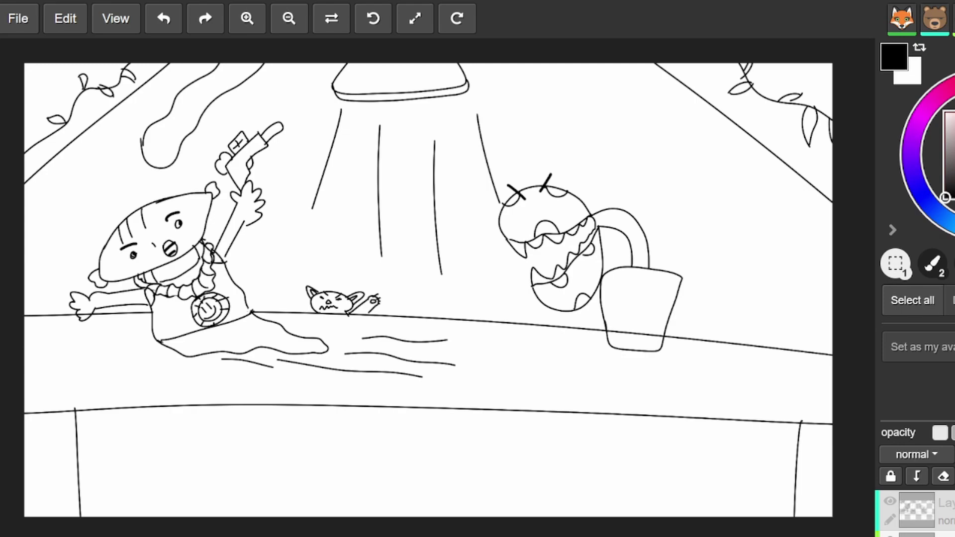
{"action": "left_click_drag", "start_coordinate": [223, 63], "coordinate": [257, 69]}
{"action": "left_click_drag", "start_coordinate": [199, 79], "coordinate": [231, 90]}
{"action": "mouse_move", "coordinate": [173, 102]}
{"action": "left_mouse_down"}
{"action": "mouse_move", "coordinate": [200, 114]}
{"action": "mouse_move", "coordinate": [189, 137]}
{"action": "mouse_move", "coordinate": [152, 146]}
{"action": "mouse_move", "coordinate": [162, 144]}
{"action": "left_mouse_up"}
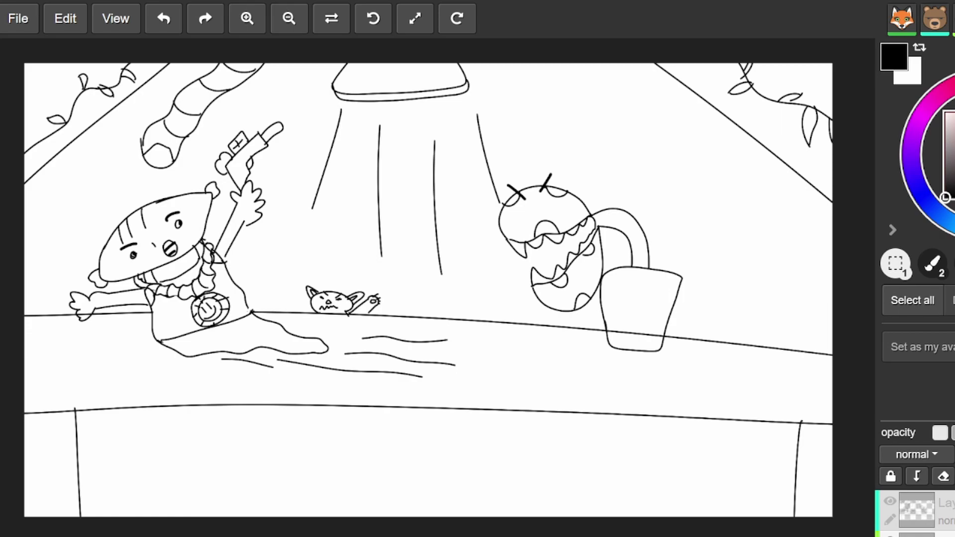
{"action": "mouse_move", "coordinate": [152, 158]}
{"action": "left_mouse_down"}
{"action": "mouse_move", "coordinate": [148, 165]}
{"action": "mouse_move", "coordinate": [161, 163]}
{"action": "left_mouse_up"}
{"action": "mouse_move", "coordinate": [181, 96]}
{"action": "left_mouse_down"}
{"action": "mouse_move", "coordinate": [201, 108]}
{"action": "mouse_move", "coordinate": [212, 82]}
{"action": "mouse_move", "coordinate": [228, 89]}
{"action": "mouse_move", "coordinate": [257, 69]}
{"action": "left_mouse_up"}
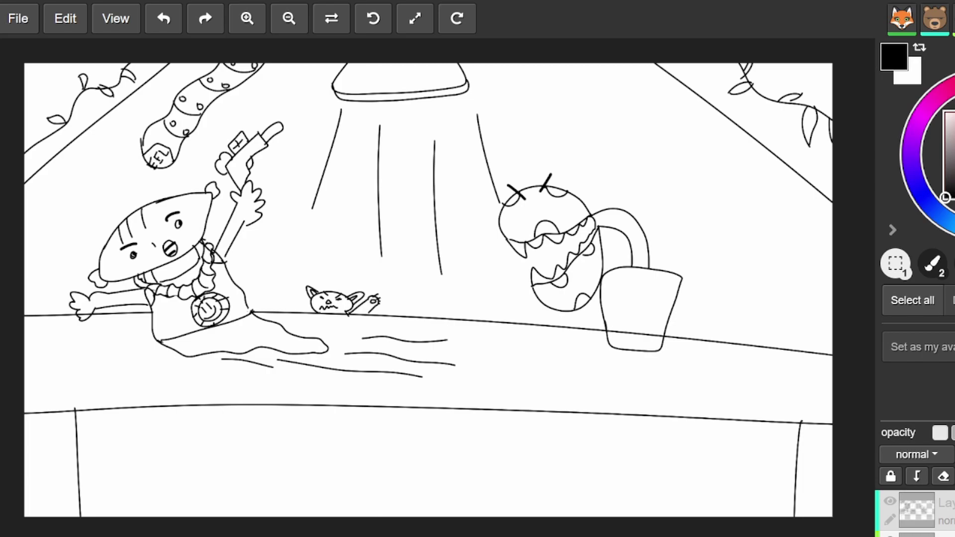
Step: Surround the worm with a jagged outline and squiggly motion marks, and give it a dark eye
{"action": "left_click_drag", "start_coordinate": [220, 109], "coordinate": [228, 123]}
{"action": "left_click_drag", "start_coordinate": [155, 109], "coordinate": [145, 116]}
{"action": "left_click_drag", "start_coordinate": [129, 169], "coordinate": [133, 184]}
{"action": "mouse_move", "coordinate": [189, 162]}
{"action": "left_mouse_down"}
{"action": "mouse_move", "coordinate": [197, 171]}
{"action": "mouse_move", "coordinate": [211, 148]}
{"action": "left_mouse_up"}
{"action": "mouse_move", "coordinate": [140, 129]}
{"action": "left_mouse_down"}
{"action": "mouse_move", "coordinate": [130, 150]}
{"action": "mouse_move", "coordinate": [167, 180]}
{"action": "mouse_move", "coordinate": [209, 117]}
{"action": "mouse_move", "coordinate": [275, 64]}
{"action": "left_mouse_up"}
{"action": "left_click_drag", "start_coordinate": [206, 67], "coordinate": [149, 125]}
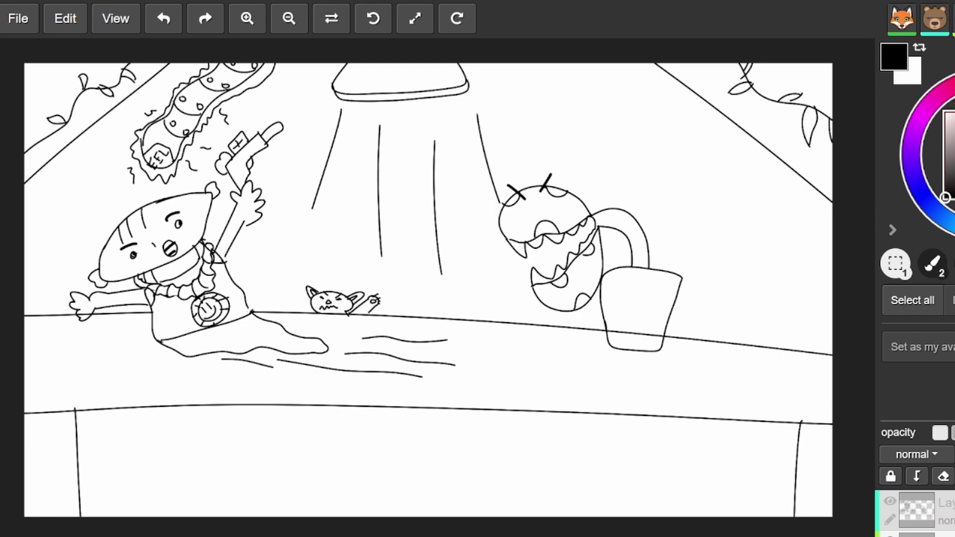
{"action": "left_click_drag", "start_coordinate": [152, 136], "coordinate": [155, 134]}
Step: Draw the near side of a tree behind the potted plant, with a trunk edge and a jagged branch reaching to the upper edge
{"action": "left_click_drag", "start_coordinate": [714, 342], "coordinate": [716, 288]}
{"action": "left_click_drag", "start_coordinate": [716, 326], "coordinate": [717, 264]}
{"action": "left_click_drag", "start_coordinate": [691, 218], "coordinate": [715, 289]}
{"action": "mouse_move", "coordinate": [691, 220]}
{"action": "left_mouse_down"}
{"action": "mouse_move", "coordinate": [682, 174]}
{"action": "mouse_move", "coordinate": [693, 211]}
{"action": "left_mouse_up"}
{"action": "mouse_move", "coordinate": [683, 172]}
{"action": "left_mouse_down"}
{"action": "mouse_move", "coordinate": [662, 182]}
{"action": "mouse_move", "coordinate": [549, 151]}
{"action": "mouse_move", "coordinate": [529, 157]}
{"action": "mouse_move", "coordinate": [542, 140]}
{"action": "mouse_move", "coordinate": [523, 123]}
{"action": "mouse_move", "coordinate": [493, 131]}
{"action": "mouse_move", "coordinate": [544, 97]}
{"action": "mouse_move", "coordinate": [570, 128]}
{"action": "mouse_move", "coordinate": [573, 106]}
{"action": "mouse_move", "coordinate": [551, 66]}
{"action": "left_mouse_up"}
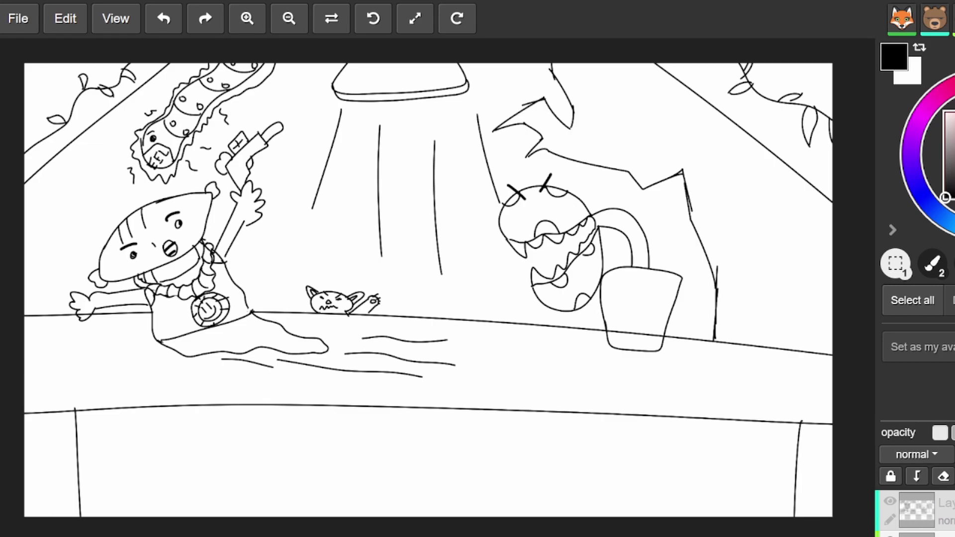
Step: Draw the tree's far trunk edge and its remaining jagged branch outlines up to the canvas's upper edge
{"action": "left_click_drag", "start_coordinate": [764, 347], "coordinate": [763, 288]}
{"action": "mouse_move", "coordinate": [766, 330]}
{"action": "left_mouse_down"}
{"action": "mouse_move", "coordinate": [760, 224]}
{"action": "mouse_move", "coordinate": [799, 179]}
{"action": "left_mouse_up"}
{"action": "left_click_drag", "start_coordinate": [762, 144], "coordinate": [751, 165]}
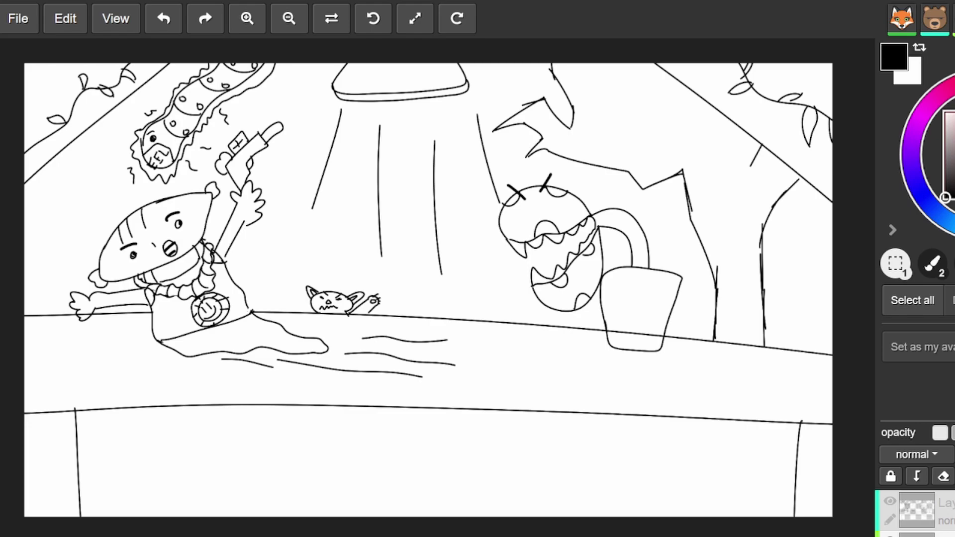
{"action": "mouse_move", "coordinate": [741, 130]}
{"action": "left_mouse_down"}
{"action": "mouse_move", "coordinate": [751, 168]}
{"action": "mouse_move", "coordinate": [724, 129]}
{"action": "left_mouse_up"}
{"action": "left_click_drag", "start_coordinate": [726, 115], "coordinate": [730, 137]}
{"action": "mouse_move", "coordinate": [702, 92]}
{"action": "left_mouse_down"}
{"action": "mouse_move", "coordinate": [623, 102]}
{"action": "mouse_move", "coordinate": [610, 64]}
{"action": "left_mouse_up"}
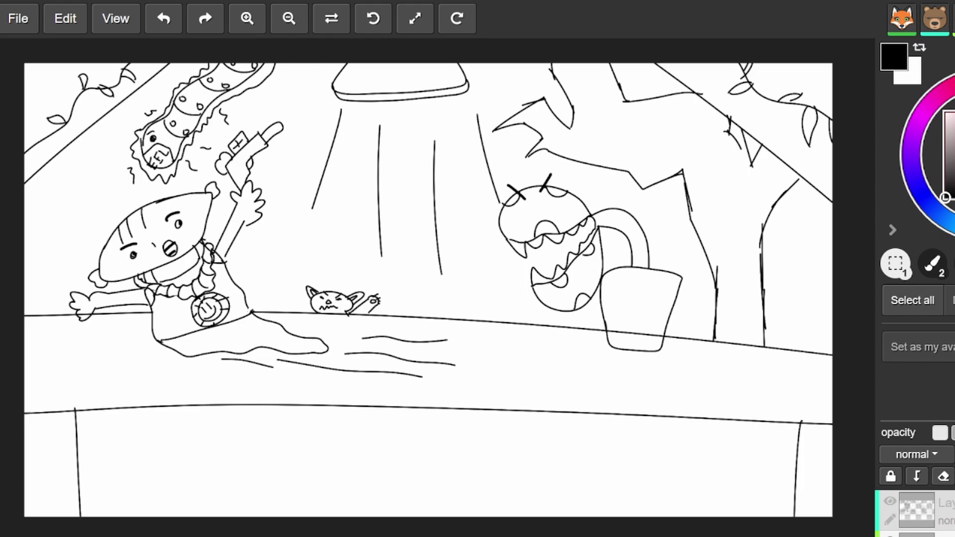
Step: Draw a small flower on the tree's branch tip and a face with two eyes, brows and a curved nose between the branches
{"action": "mouse_move", "coordinate": [530, 95]}
{"action": "left_mouse_down"}
{"action": "mouse_move", "coordinate": [522, 102]}
{"action": "mouse_move", "coordinate": [528, 98]}
{"action": "mouse_move", "coordinate": [509, 86]}
{"action": "mouse_move", "coordinate": [521, 111]}
{"action": "mouse_move", "coordinate": [544, 84]}
{"action": "mouse_move", "coordinate": [544, 108]}
{"action": "mouse_move", "coordinate": [520, 108]}
{"action": "left_mouse_up"}
{"action": "mouse_move", "coordinate": [598, 136]}
{"action": "left_mouse_down"}
{"action": "mouse_move", "coordinate": [642, 128]}
{"action": "mouse_move", "coordinate": [606, 141]}
{"action": "mouse_move", "coordinate": [620, 144]}
{"action": "mouse_move", "coordinate": [632, 130]}
{"action": "left_mouse_up"}
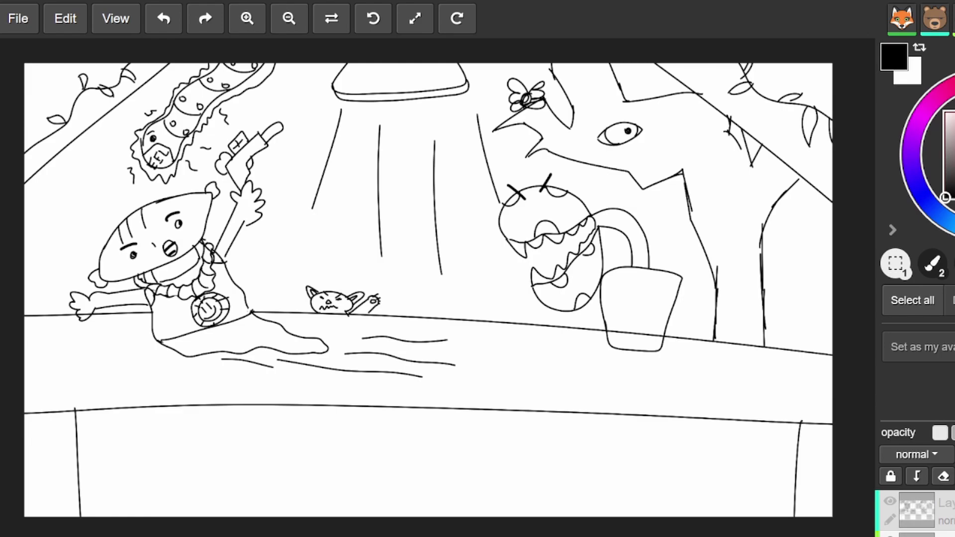
{"action": "left_click_drag", "start_coordinate": [656, 160], "coordinate": [673, 159]}
{"action": "mouse_move", "coordinate": [606, 116]}
{"action": "left_mouse_down"}
{"action": "mouse_move", "coordinate": [703, 111]}
{"action": "mouse_move", "coordinate": [720, 120]}
{"action": "mouse_move", "coordinate": [684, 130]}
{"action": "mouse_move", "coordinate": [704, 132]}
{"action": "left_mouse_up"}
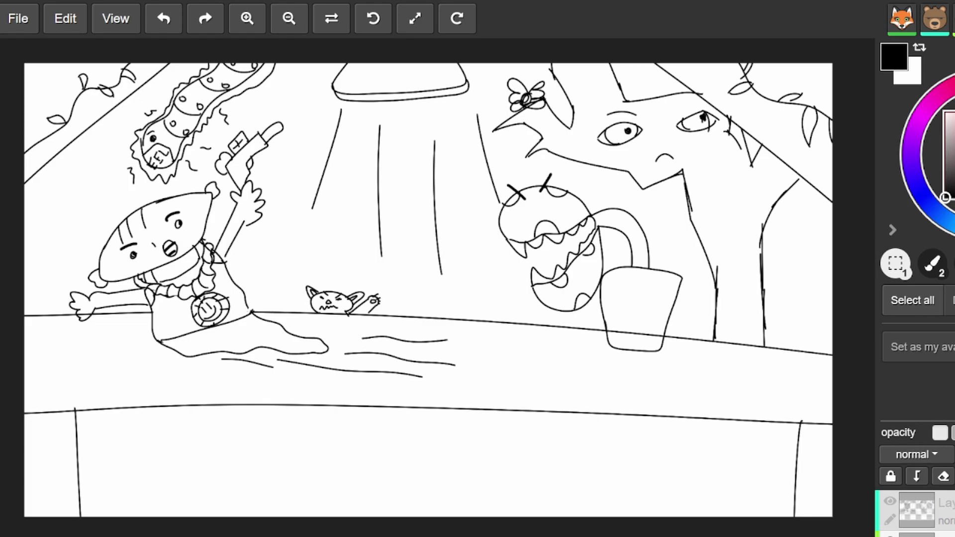
{"action": "key", "text": "ctrl+z"}
{"action": "left_click_drag", "start_coordinate": [675, 113], "coordinate": [699, 102]}
{"action": "left_click_drag", "start_coordinate": [681, 127], "coordinate": [694, 135]}
Step: Darken the flower's center and draw a small butterfly between the plant's stem and the tree trunk
{"action": "left_click_drag", "start_coordinate": [531, 89], "coordinate": [524, 103]}
{"action": "mouse_move", "coordinate": [665, 222]}
{"action": "left_mouse_down"}
{"action": "mouse_move", "coordinate": [667, 238]}
{"action": "mouse_move", "coordinate": [675, 219]}
{"action": "mouse_move", "coordinate": [679, 235]}
{"action": "mouse_move", "coordinate": [669, 241]}
{"action": "mouse_move", "coordinate": [654, 229]}
{"action": "mouse_move", "coordinate": [663, 242]}
{"action": "mouse_move", "coordinate": [671, 210]}
{"action": "mouse_move", "coordinate": [660, 213]}
{"action": "left_mouse_up"}
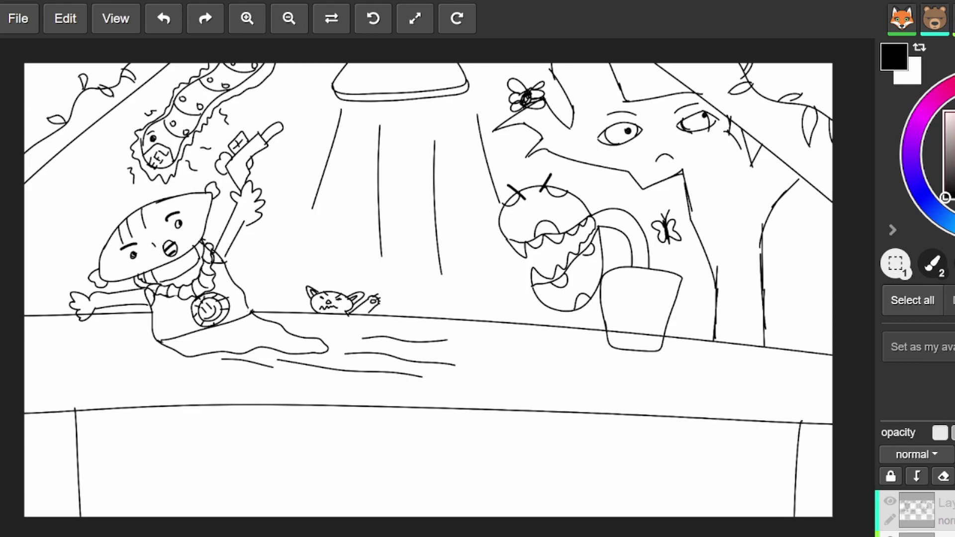
Step: Draw a scowling face on the tree trunk with two slanted eyes and a zigzag mouth
{"action": "mouse_move", "coordinate": [744, 210]}
{"action": "left_mouse_down"}
{"action": "mouse_move", "coordinate": [735, 241]}
{"action": "mouse_move", "coordinate": [760, 220]}
{"action": "mouse_move", "coordinate": [743, 207]}
{"action": "mouse_move", "coordinate": [737, 236]}
{"action": "mouse_move", "coordinate": [751, 240]}
{"action": "mouse_move", "coordinate": [759, 222]}
{"action": "left_mouse_up"}
{"action": "mouse_move", "coordinate": [707, 217]}
{"action": "left_mouse_down"}
{"action": "mouse_move", "coordinate": [724, 240]}
{"action": "mouse_move", "coordinate": [702, 234]}
{"action": "mouse_move", "coordinate": [710, 216]}
{"action": "mouse_move", "coordinate": [701, 235]}
{"action": "mouse_move", "coordinate": [717, 242]}
{"action": "mouse_move", "coordinate": [713, 229]}
{"action": "mouse_move", "coordinate": [734, 225]}
{"action": "left_mouse_up"}
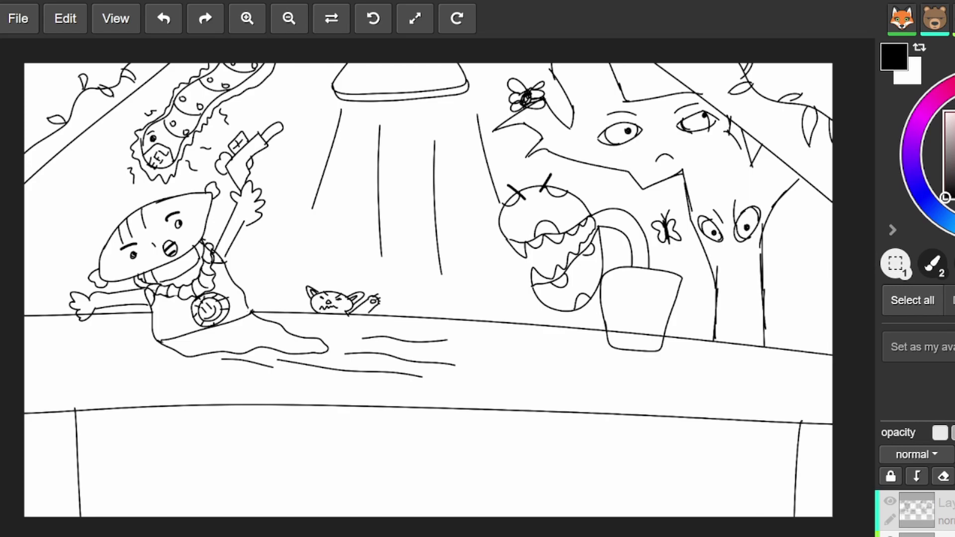
{"action": "left_click_drag", "start_coordinate": [721, 265], "coordinate": [758, 253]}
Step: Draw a unicorn standing in front of the table, with a horned head, eye, mane, small arms, rounded body and legs
{"action": "mouse_move", "coordinate": [489, 448]}
{"action": "left_mouse_down"}
{"action": "mouse_move", "coordinate": [491, 498]}
{"action": "mouse_move", "coordinate": [458, 518]}
{"action": "mouse_move", "coordinate": [521, 517]}
{"action": "mouse_move", "coordinate": [538, 428]}
{"action": "left_mouse_up"}
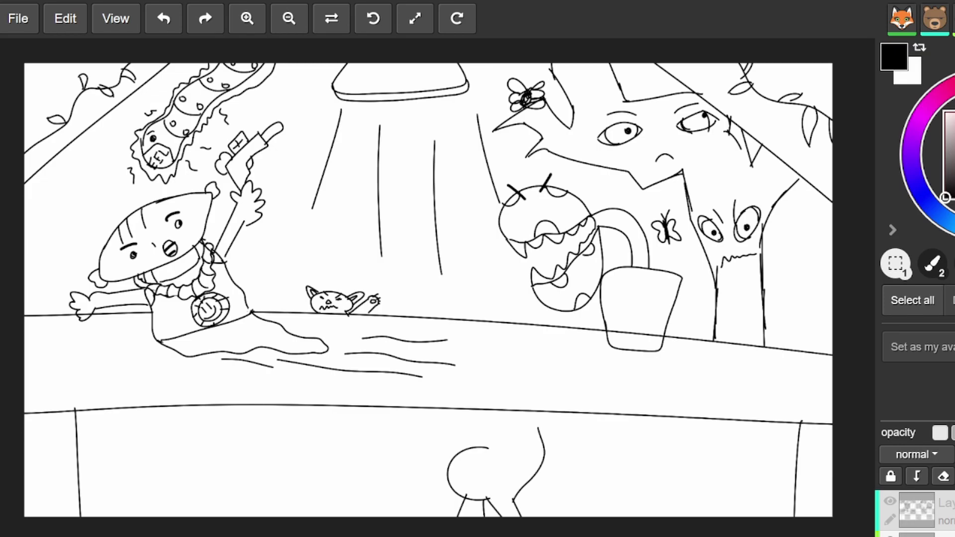
{"action": "mouse_move", "coordinate": [494, 355]}
{"action": "left_mouse_down"}
{"action": "mouse_move", "coordinate": [440, 377]}
{"action": "mouse_move", "coordinate": [471, 394]}
{"action": "left_mouse_up"}
{"action": "mouse_move", "coordinate": [475, 359]}
{"action": "left_mouse_down"}
{"action": "mouse_move", "coordinate": [463, 330]}
{"action": "mouse_move", "coordinate": [491, 354]}
{"action": "mouse_move", "coordinate": [493, 374]}
{"action": "mouse_move", "coordinate": [486, 366]}
{"action": "left_mouse_up"}
{"action": "mouse_move", "coordinate": [472, 398]}
{"action": "left_mouse_down"}
{"action": "mouse_move", "coordinate": [472, 445]}
{"action": "mouse_move", "coordinate": [458, 435]}
{"action": "mouse_move", "coordinate": [472, 430]}
{"action": "left_mouse_up"}
{"action": "mouse_move", "coordinate": [534, 401]}
{"action": "left_mouse_down"}
{"action": "mouse_move", "coordinate": [565, 441]}
{"action": "mouse_move", "coordinate": [546, 444]}
{"action": "left_mouse_up"}
{"action": "mouse_move", "coordinate": [534, 402]}
{"action": "left_mouse_down"}
{"action": "mouse_move", "coordinate": [489, 359]}
{"action": "mouse_move", "coordinate": [520, 344]}
{"action": "mouse_move", "coordinate": [567, 403]}
{"action": "mouse_move", "coordinate": [561, 430]}
{"action": "left_mouse_up"}
{"action": "mouse_move", "coordinate": [546, 363]}
{"action": "left_mouse_down"}
{"action": "mouse_move", "coordinate": [519, 379]}
{"action": "mouse_move", "coordinate": [559, 411]}
{"action": "left_mouse_up"}
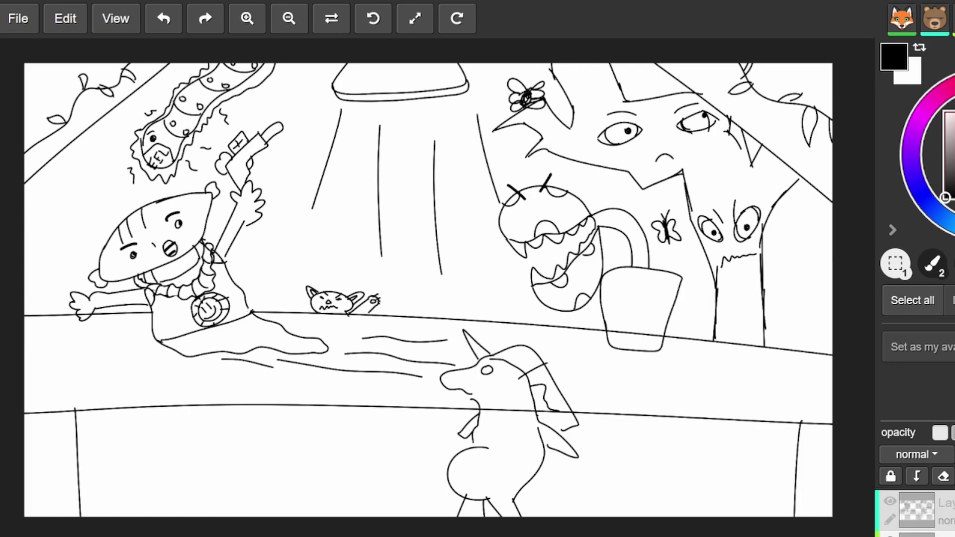
Step: Add the unicorn's frowning mouth and pupil, and draw a speech bubble reading "UGH" extending from its mouth
{"action": "left_click_drag", "start_coordinate": [461, 388], "coordinate": [493, 404]}
{"action": "left_click_drag", "start_coordinate": [491, 366], "coordinate": [488, 372]}
{"action": "mouse_move", "coordinate": [455, 400]}
{"action": "left_mouse_down"}
{"action": "mouse_move", "coordinate": [366, 404]}
{"action": "mouse_move", "coordinate": [393, 449]}
{"action": "mouse_move", "coordinate": [453, 405]}
{"action": "left_mouse_up"}
{"action": "left_click_drag", "start_coordinate": [359, 423], "coordinate": [387, 425]}
{"action": "mouse_move", "coordinate": [393, 411]}
{"action": "left_mouse_down"}
{"action": "mouse_move", "coordinate": [395, 422]}
{"action": "mouse_move", "coordinate": [398, 414]}
{"action": "left_mouse_up"}
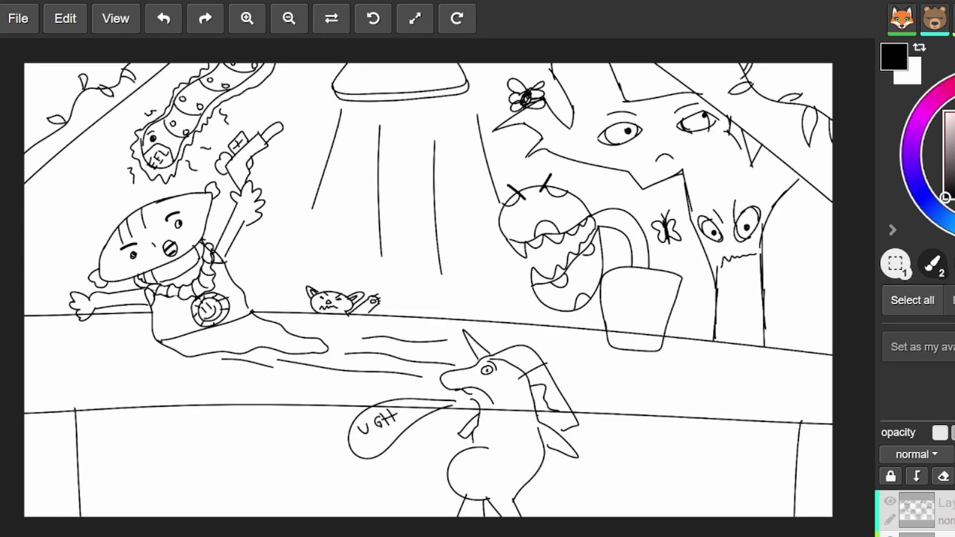
{"action": "mouse_move", "coordinate": [303, 64]}
{"action": "left_mouse_down"}
{"action": "mouse_move", "coordinate": [279, 91]}
{"action": "mouse_move", "coordinate": [309, 104]}
{"action": "left_mouse_up"}
{"action": "mouse_move", "coordinate": [349, 258]}
{"action": "left_mouse_down"}
{"action": "mouse_move", "coordinate": [349, 281]}
{"action": "mouse_move", "coordinate": [380, 269]}
{"action": "left_mouse_up"}
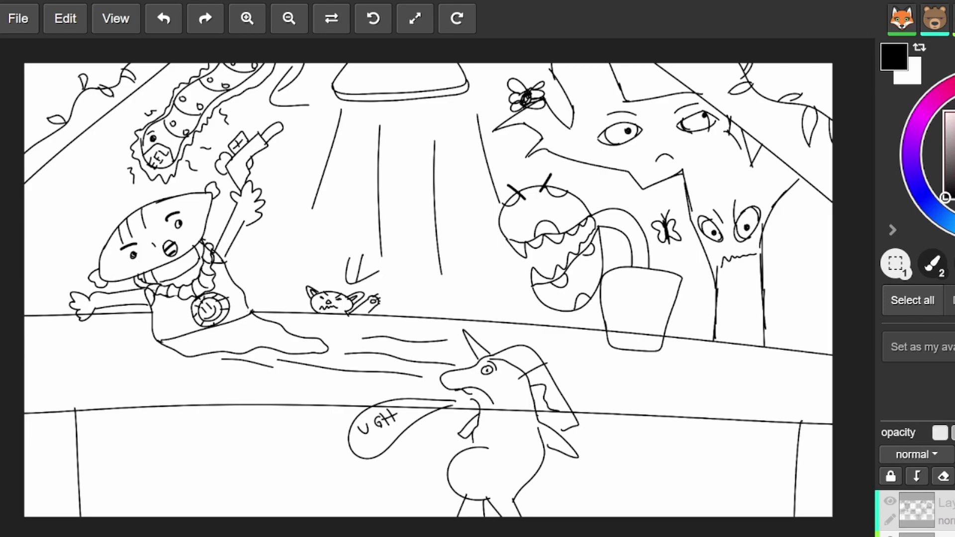
{"action": "mouse_move", "coordinate": [567, 376]}
{"action": "left_mouse_down"}
{"action": "mouse_move", "coordinate": [577, 330]}
{"action": "mouse_move", "coordinate": [587, 338]}
{"action": "left_mouse_up"}
{"action": "mouse_move", "coordinate": [640, 362]}
{"action": "left_mouse_down"}
{"action": "mouse_move", "coordinate": [622, 405]}
{"action": "mouse_move", "coordinate": [632, 421]}
{"action": "left_mouse_up"}
{"action": "mouse_move", "coordinate": [699, 282]}
{"action": "left_mouse_down"}
{"action": "mouse_move", "coordinate": [694, 325]}
{"action": "mouse_move", "coordinate": [715, 276]}
{"action": "left_mouse_up"}
{"action": "mouse_move", "coordinate": [676, 187]}
{"action": "left_mouse_down"}
{"action": "mouse_move", "coordinate": [669, 217]}
{"action": "mouse_move", "coordinate": [694, 215]}
{"action": "left_mouse_up"}
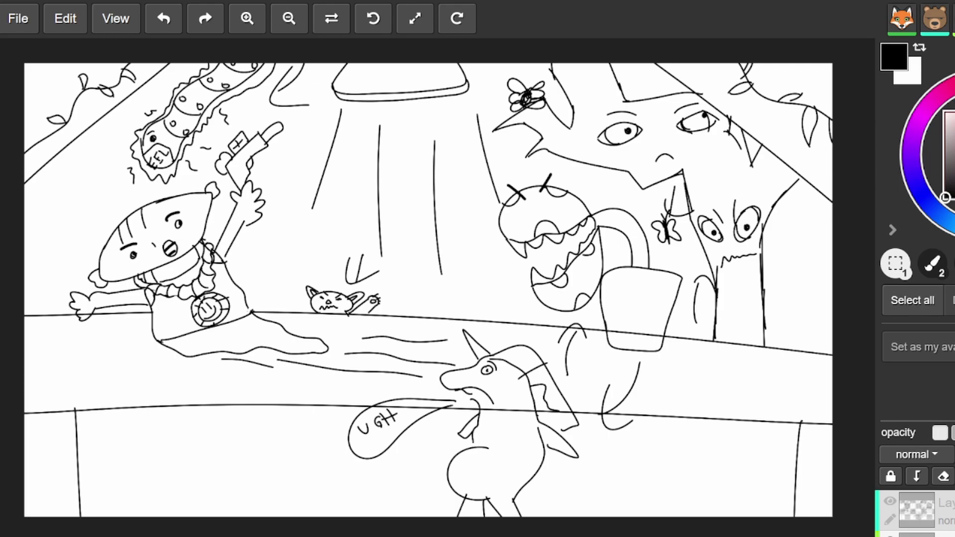
{"action": "key", "text": "ctrl+z"}
{"action": "key", "text": "ctrl+z"}
{"action": "key", "text": "ctrl+z"}
{"action": "key", "text": "ctrl+z"}
{"action": "key", "text": "ctrl+z"}
{"action": "key", "text": "ctrl+z"}
{"action": "key", "text": "ctrl+z"}
{"action": "key", "text": "ctrl+z"}
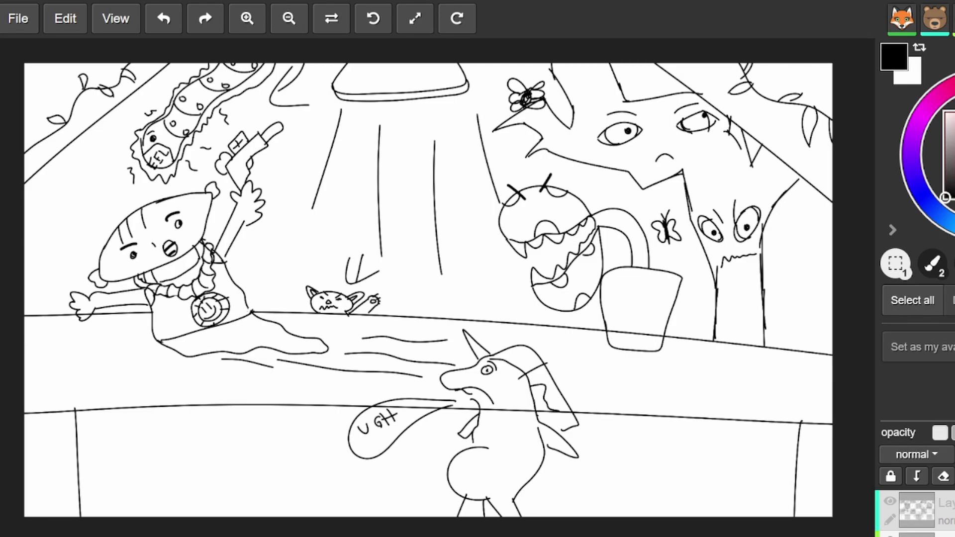
{"action": "key", "text": "ctrl+z"}
{"action": "key", "text": "ctrl+z"}
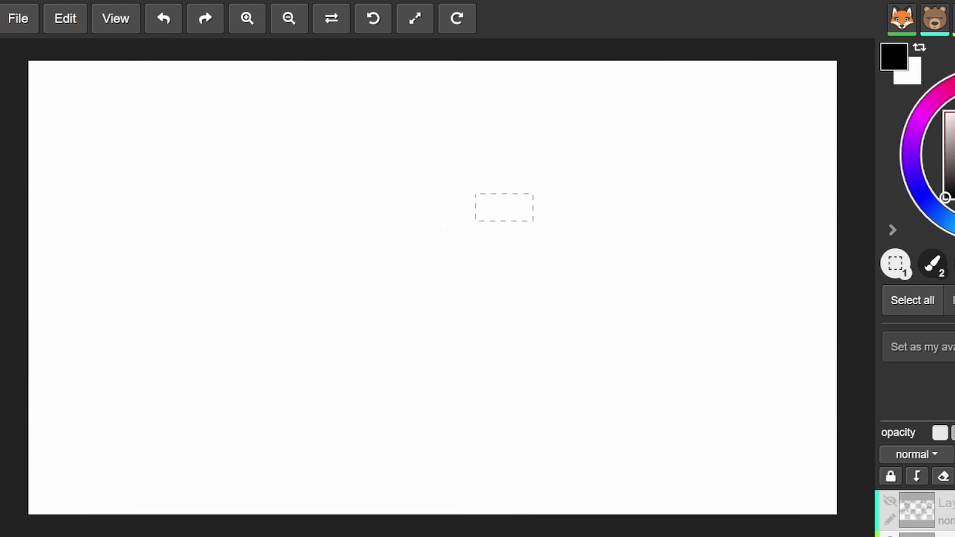
{"action": "left_click_drag", "start_coordinate": [463, 208], "coordinate": [408, 205]}
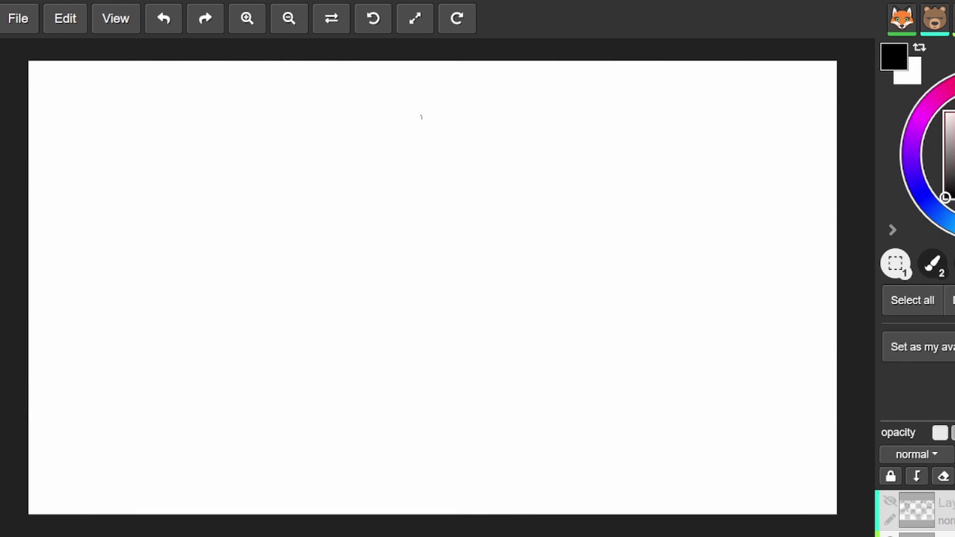
{"action": "key", "text": "b"}
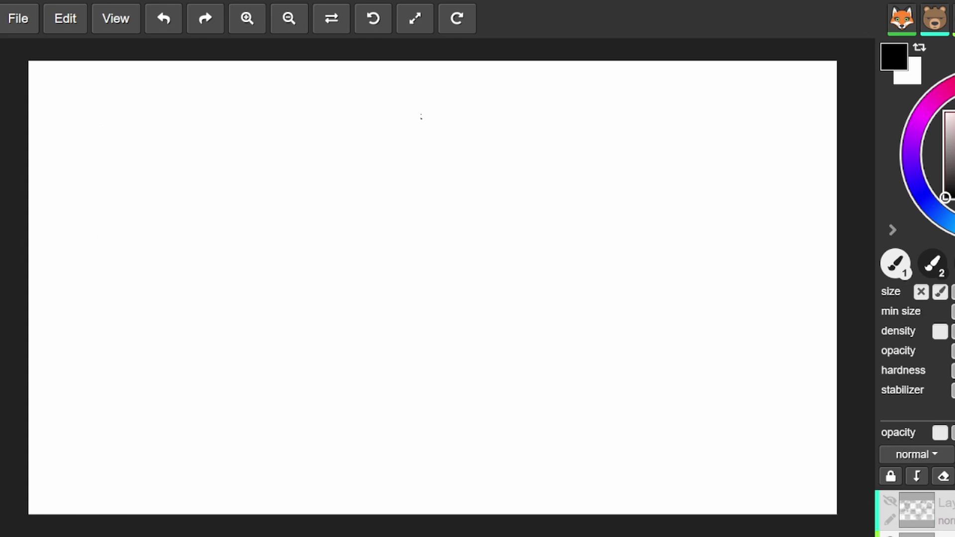
{"action": "key", "text": "s"}
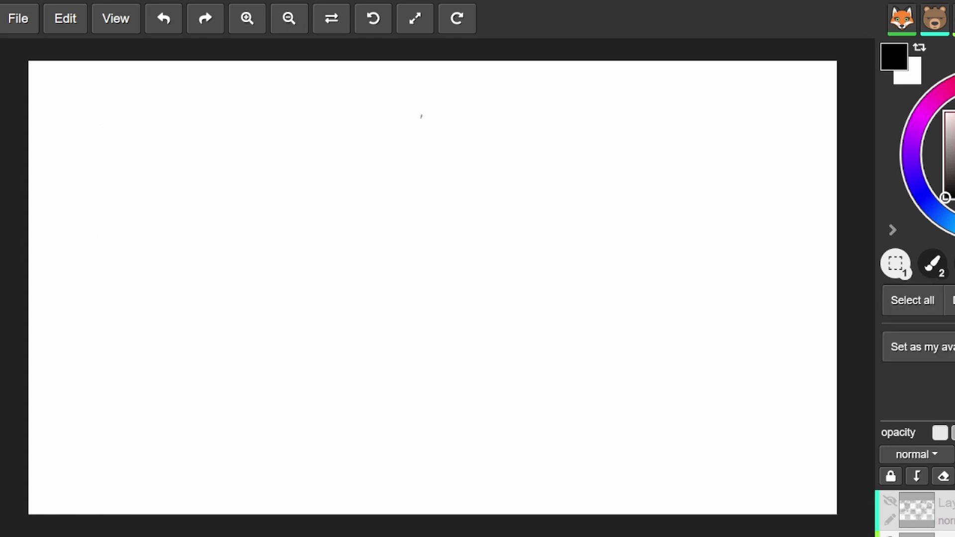
Step: Fill the entire blank canvas with very dark green
{"action": "key", "text": "b"}
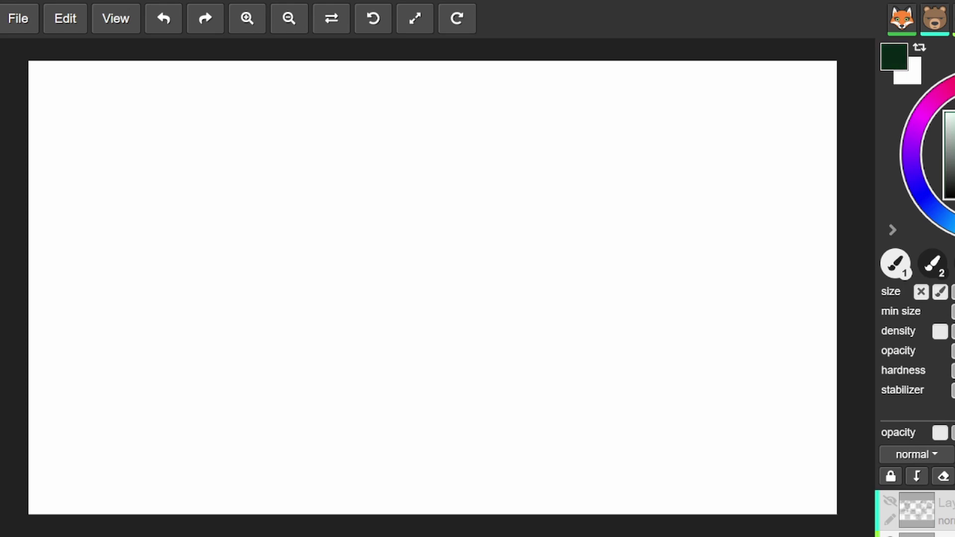
{"action": "key", "text": "g"}
{"action": "left_click", "coordinate": [502, 244]}
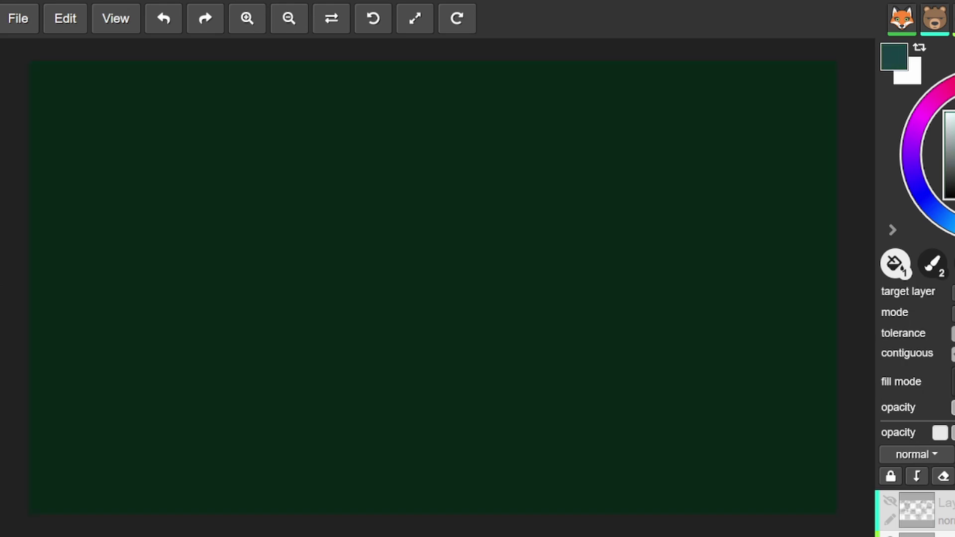
{"action": "key", "text": "b"}
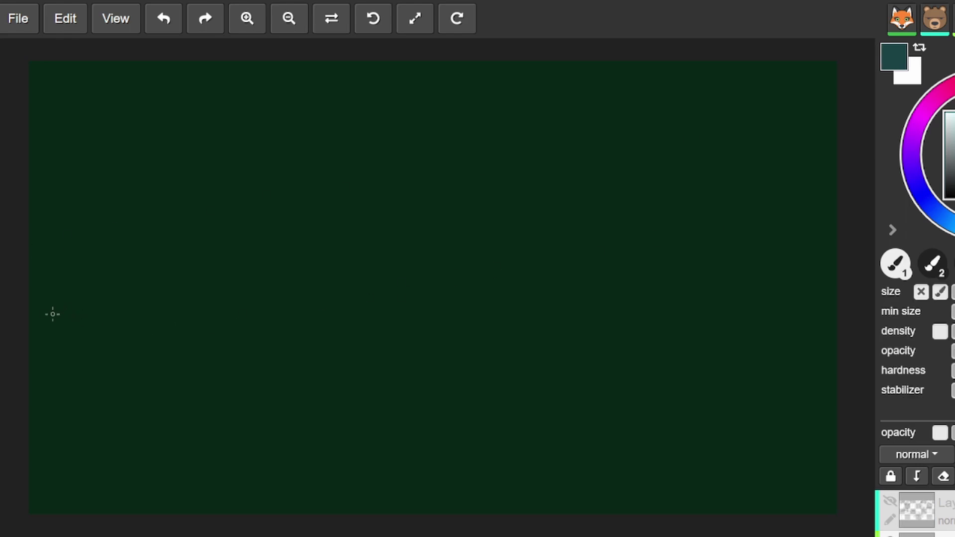
{"action": "mouse_move", "coordinate": [12, 337]}
{"action": "left_mouse_down"}
{"action": "mouse_move", "coordinate": [294, 326]}
{"action": "mouse_move", "coordinate": [838, 363]}
{"action": "left_mouse_up"}
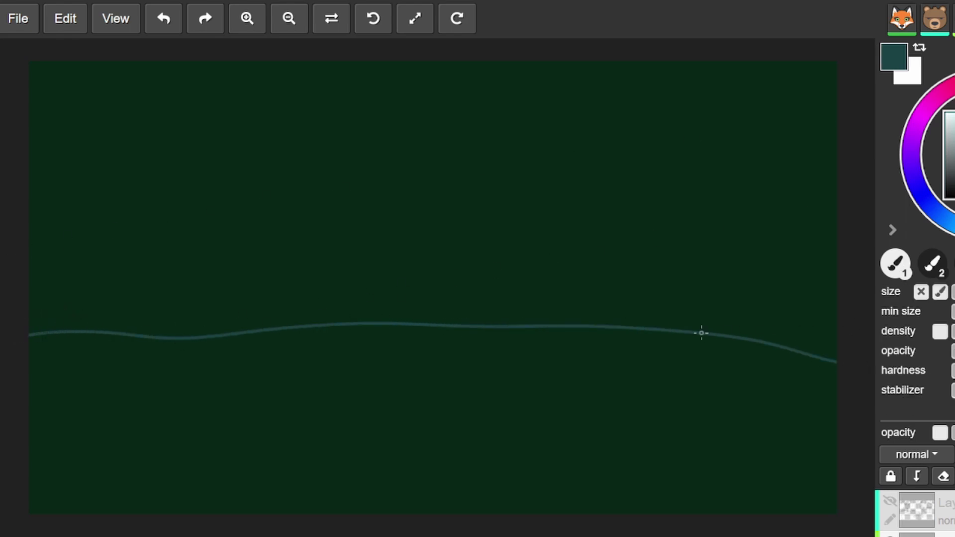
{"action": "key", "text": "g"}
{"action": "left_click", "coordinate": [816, 408]}
{"action": "key", "text": "ctrl+z"}
Step: Paint the sky dark teal with a broad brush, leaving a gently wavy dark green hill across the lower part of the canvas
{"action": "key", "text": "b"}
{"action": "mouse_move", "coordinate": [855, 350]}
{"action": "left_mouse_down"}
{"action": "mouse_move", "coordinate": [754, 327]}
{"action": "mouse_move", "coordinate": [553, 311]}
{"action": "mouse_move", "coordinate": [209, 326]}
{"action": "mouse_move", "coordinate": [21, 306]}
{"action": "mouse_move", "coordinate": [793, 300]}
{"action": "mouse_move", "coordinate": [328, 296]}
{"action": "mouse_move", "coordinate": [160, 228]}
{"action": "mouse_move", "coordinate": [827, 237]}
{"action": "left_mouse_up"}
{"action": "mouse_move", "coordinate": [680, 263]}
{"action": "left_mouse_down"}
{"action": "mouse_move", "coordinate": [311, 299]}
{"action": "mouse_move", "coordinate": [501, 224]}
{"action": "mouse_move", "coordinate": [626, 218]}
{"action": "mouse_move", "coordinate": [341, 243]}
{"action": "left_mouse_up"}
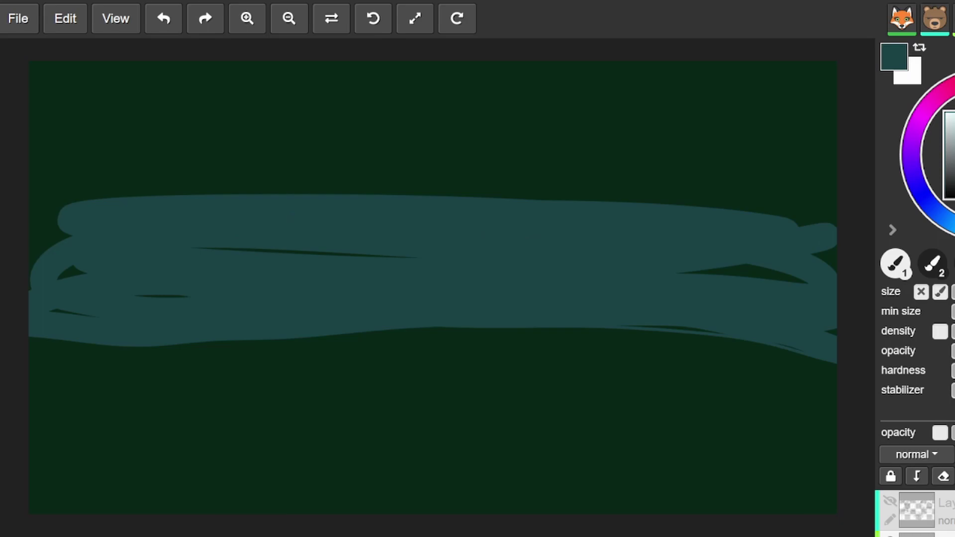
{"action": "mouse_move", "coordinate": [659, 177]}
{"action": "left_mouse_down"}
{"action": "mouse_move", "coordinate": [13, 115]}
{"action": "mouse_move", "coordinate": [422, 63]}
{"action": "left_mouse_up"}
{"action": "mouse_move", "coordinate": [732, 63]}
{"action": "left_mouse_down"}
{"action": "mouse_move", "coordinate": [770, 277]}
{"action": "mouse_move", "coordinate": [842, 229]}
{"action": "mouse_move", "coordinate": [763, 258]}
{"action": "mouse_move", "coordinate": [764, 162]}
{"action": "mouse_move", "coordinate": [463, 132]}
{"action": "mouse_move", "coordinate": [77, 315]}
{"action": "mouse_move", "coordinate": [28, 281]}
{"action": "mouse_move", "coordinate": [50, 242]}
{"action": "mouse_move", "coordinate": [211, 211]}
{"action": "mouse_move", "coordinate": [477, 190]}
{"action": "mouse_move", "coordinate": [181, 105]}
{"action": "mouse_move", "coordinate": [739, 154]}
{"action": "mouse_move", "coordinate": [40, 111]}
{"action": "mouse_move", "coordinate": [831, 98]}
{"action": "mouse_move", "coordinate": [816, 109]}
{"action": "mouse_move", "coordinate": [368, 129]}
{"action": "mouse_move", "coordinate": [709, 284]}
{"action": "mouse_move", "coordinate": [277, 273]}
{"action": "mouse_move", "coordinate": [94, 220]}
{"action": "mouse_move", "coordinate": [262, 173]}
{"action": "left_mouse_up"}
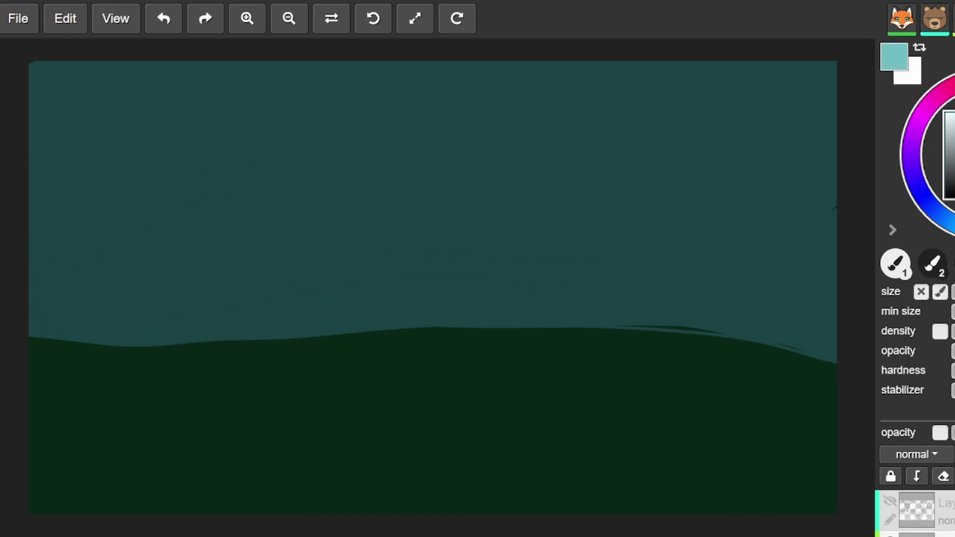
Step: Paint four light teal trees of different sizes along the horizon, three toward one side and one near the far end
{"action": "mouse_move", "coordinate": [115, 290]}
{"action": "left_mouse_down"}
{"action": "mouse_move", "coordinate": [139, 258]}
{"action": "mouse_move", "coordinate": [135, 294]}
{"action": "mouse_move", "coordinate": [111, 326]}
{"action": "mouse_move", "coordinate": [150, 327]}
{"action": "mouse_move", "coordinate": [127, 333]}
{"action": "mouse_move", "coordinate": [107, 361]}
{"action": "mouse_move", "coordinate": [158, 355]}
{"action": "mouse_move", "coordinate": [130, 379]}
{"action": "mouse_move", "coordinate": [134, 358]}
{"action": "mouse_move", "coordinate": [124, 347]}
{"action": "mouse_move", "coordinate": [145, 281]}
{"action": "left_mouse_up"}
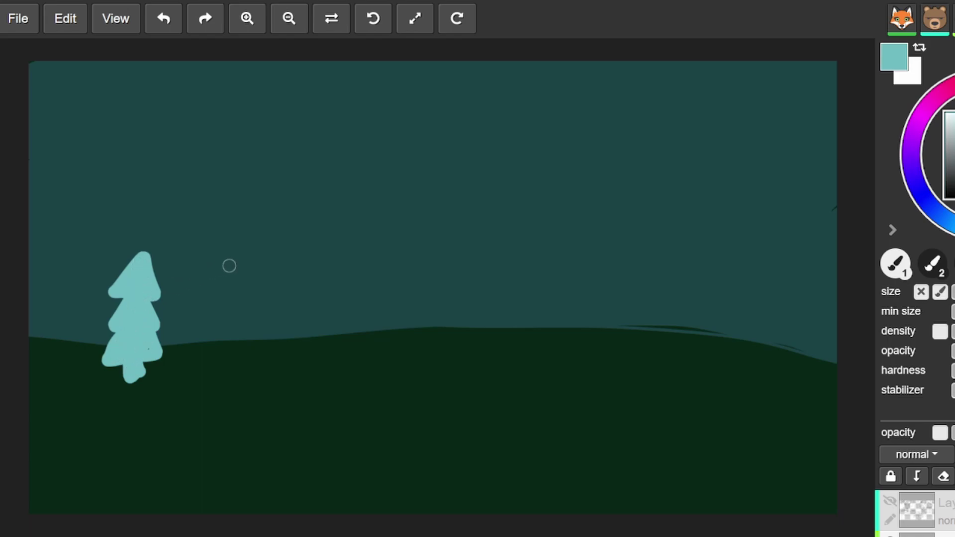
{"action": "mouse_move", "coordinate": [233, 310]}
{"action": "left_mouse_down"}
{"action": "mouse_move", "coordinate": [228, 330]}
{"action": "mouse_move", "coordinate": [240, 322]}
{"action": "mouse_move", "coordinate": [247, 336]}
{"action": "mouse_move", "coordinate": [226, 354]}
{"action": "mouse_move", "coordinate": [238, 348]}
{"action": "mouse_move", "coordinate": [235, 369]}
{"action": "mouse_move", "coordinate": [244, 361]}
{"action": "left_mouse_up"}
{"action": "mouse_move", "coordinate": [377, 343]}
{"action": "left_mouse_down"}
{"action": "mouse_move", "coordinate": [375, 323]}
{"action": "mouse_move", "coordinate": [395, 321]}
{"action": "mouse_move", "coordinate": [372, 309]}
{"action": "mouse_move", "coordinate": [379, 288]}
{"action": "mouse_move", "coordinate": [389, 309]}
{"action": "mouse_move", "coordinate": [399, 307]}
{"action": "left_mouse_up"}
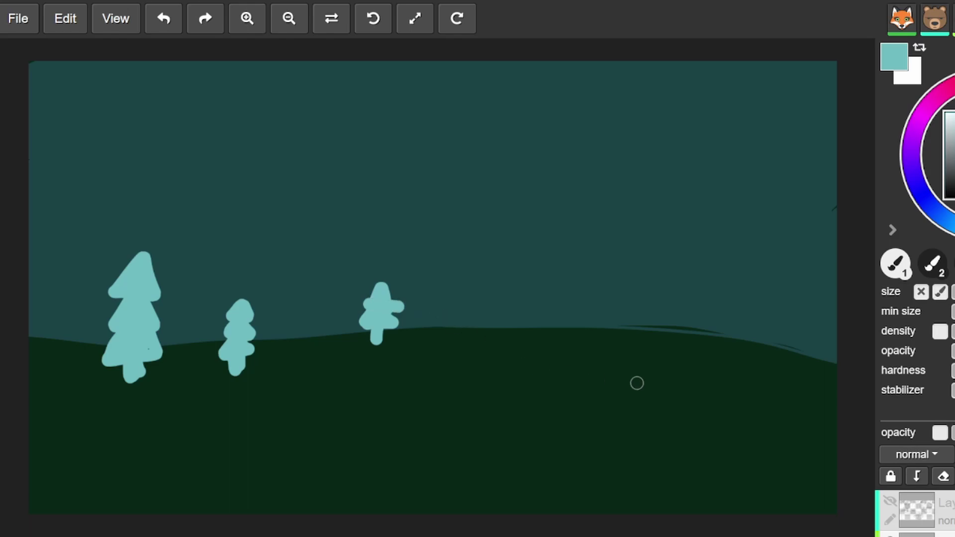
{"action": "mouse_move", "coordinate": [741, 332]}
{"action": "left_mouse_down"}
{"action": "mouse_move", "coordinate": [758, 298]}
{"action": "mouse_move", "coordinate": [754, 320]}
{"action": "mouse_move", "coordinate": [771, 354]}
{"action": "mouse_move", "coordinate": [769, 328]}
{"action": "mouse_move", "coordinate": [755, 329]}
{"action": "mouse_move", "coordinate": [746, 363]}
{"action": "mouse_move", "coordinate": [766, 368]}
{"action": "left_mouse_up"}
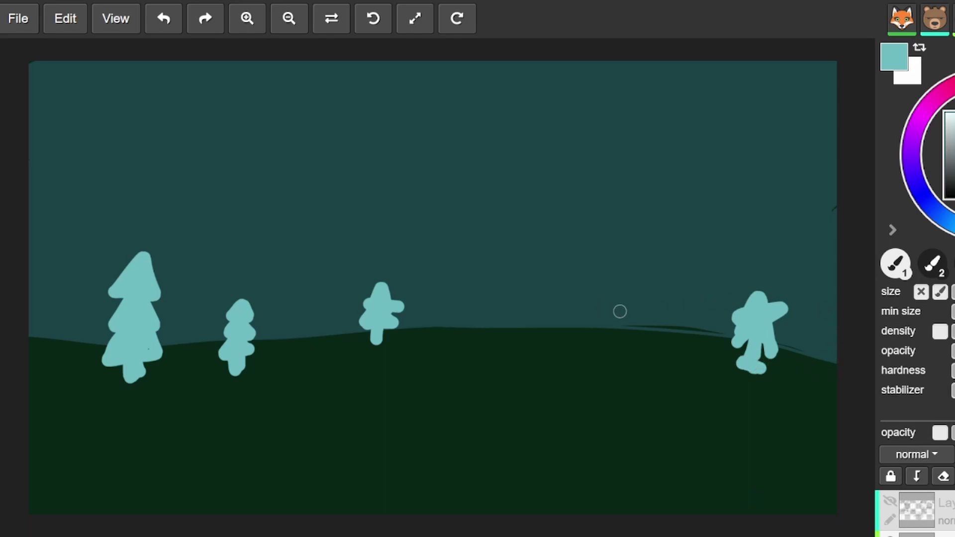
Step: Paint a small muted gray-teal tree between the two leftmost light teal trees
{"action": "left_click", "coordinate": [951, 155]}
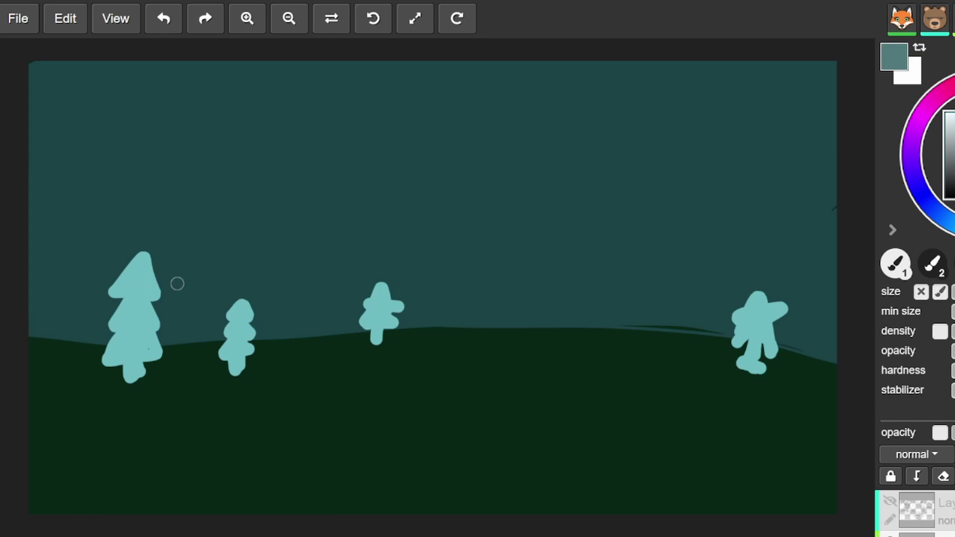
{"action": "mouse_move", "coordinate": [180, 316]}
{"action": "left_mouse_down"}
{"action": "mouse_move", "coordinate": [195, 307]}
{"action": "mouse_move", "coordinate": [185, 323]}
{"action": "mouse_move", "coordinate": [197, 343]}
{"action": "mouse_move", "coordinate": [182, 361]}
{"action": "mouse_move", "coordinate": [187, 376]}
{"action": "left_mouse_up"}
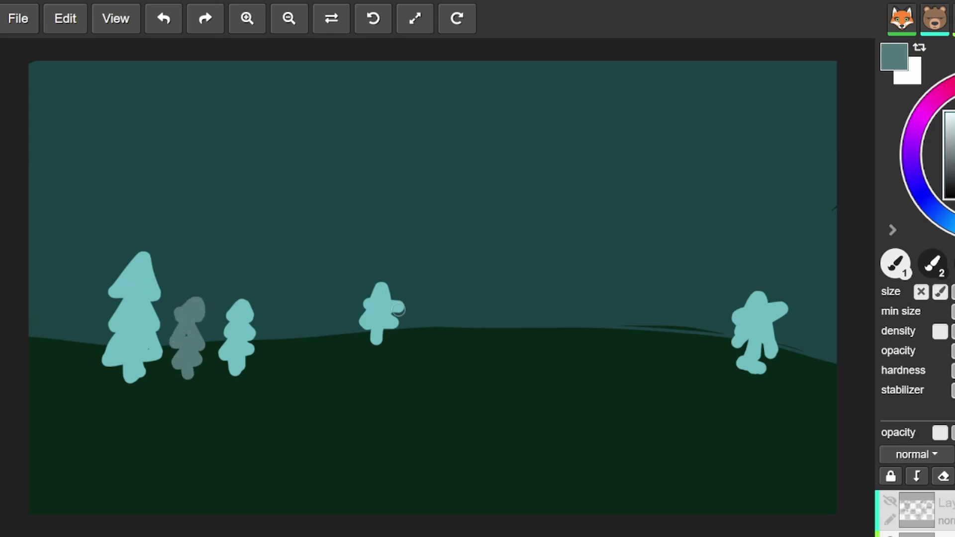
Step: Paint seven muted gray-teal trees of varying sizes along the horizon, filling the gaps between the light teal trees and out to both ends
{"action": "mouse_move", "coordinate": [292, 318]}
{"action": "left_mouse_down"}
{"action": "mouse_move", "coordinate": [309, 311]}
{"action": "mouse_move", "coordinate": [297, 330]}
{"action": "mouse_move", "coordinate": [308, 314]}
{"action": "mouse_move", "coordinate": [305, 375]}
{"action": "mouse_move", "coordinate": [308, 362]}
{"action": "left_mouse_up"}
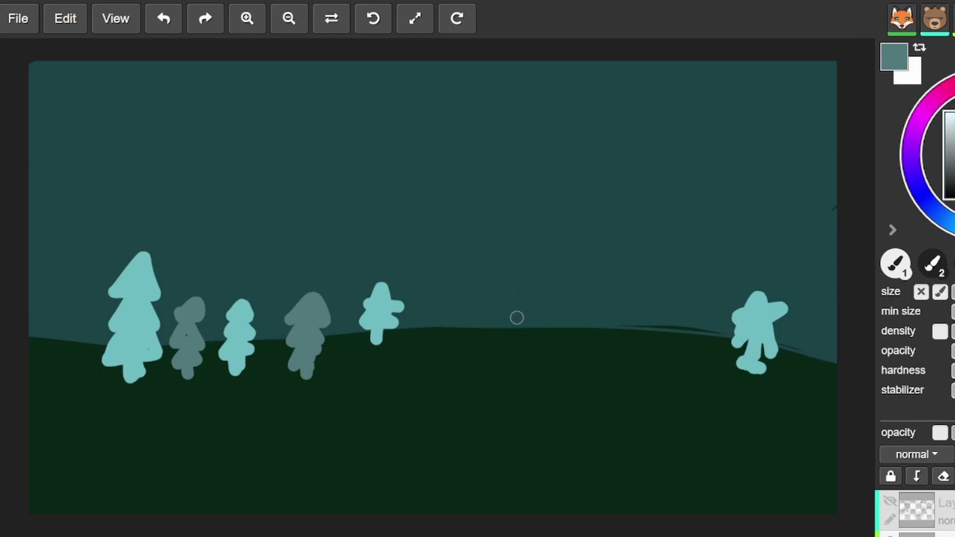
{"action": "left_click_drag", "start_coordinate": [453, 322], "coordinate": [452, 295]}
{"action": "left_click_drag", "start_coordinate": [666, 294], "coordinate": [661, 329]}
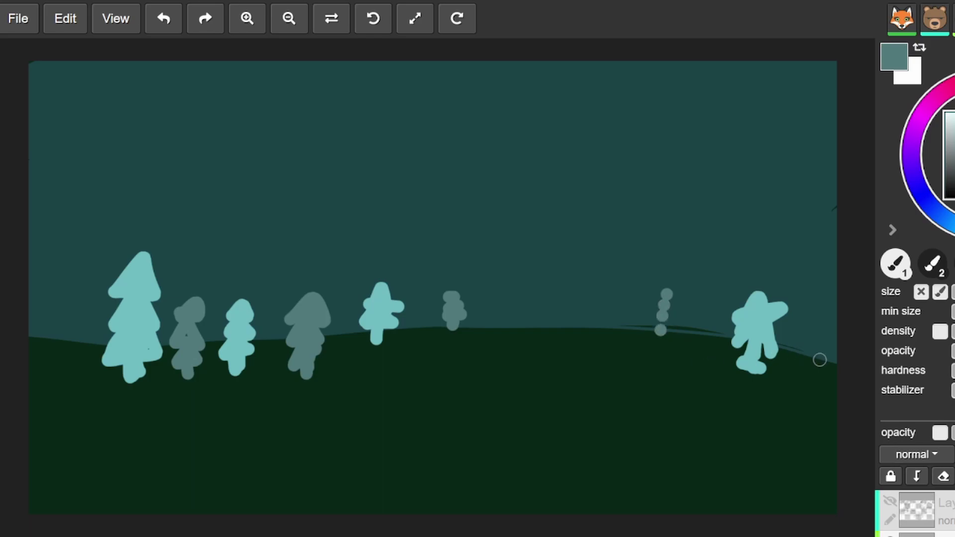
{"action": "left_click_drag", "start_coordinate": [827, 361], "coordinate": [826, 320]}
{"action": "mouse_move", "coordinate": [589, 314]}
{"action": "left_mouse_down"}
{"action": "mouse_move", "coordinate": [596, 304]}
{"action": "mouse_move", "coordinate": [590, 322]}
{"action": "left_mouse_up"}
{"action": "left_click_drag", "start_coordinate": [506, 316], "coordinate": [510, 307]}
{"action": "left_click_drag", "start_coordinate": [501, 322], "coordinate": [501, 329]}
{"action": "mouse_move", "coordinate": [45, 326]}
{"action": "left_mouse_down"}
{"action": "mouse_move", "coordinate": [55, 337]}
{"action": "mouse_move", "coordinate": [48, 352]}
{"action": "left_mouse_up"}
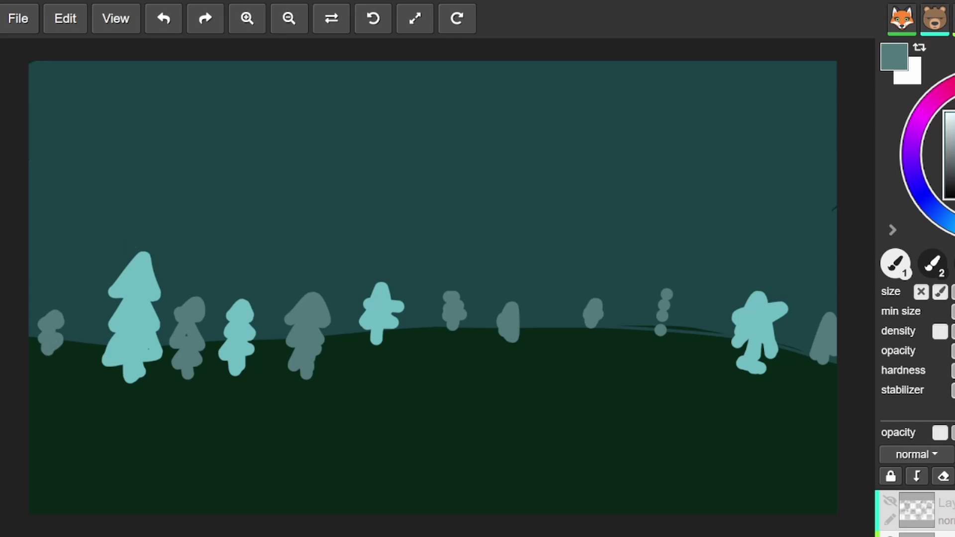
Step: Paint two very pale teal trees in the middle of the hill and a huge scribbled white tree cut off by the canvas edge
{"action": "left_click", "coordinate": [145, 259], "text": "alt"}
{"action": "left_click", "coordinate": [528, 332]}
{"action": "mouse_move", "coordinate": [527, 332]}
{"action": "left_mouse_down"}
{"action": "mouse_move", "coordinate": [571, 343]}
{"action": "mouse_move", "coordinate": [527, 338]}
{"action": "mouse_move", "coordinate": [556, 319]}
{"action": "mouse_move", "coordinate": [536, 324]}
{"action": "mouse_move", "coordinate": [545, 343]}
{"action": "mouse_move", "coordinate": [518, 377]}
{"action": "mouse_move", "coordinate": [565, 354]}
{"action": "mouse_move", "coordinate": [554, 364]}
{"action": "mouse_move", "coordinate": [559, 373]}
{"action": "mouse_move", "coordinate": [524, 394]}
{"action": "mouse_move", "coordinate": [575, 403]}
{"action": "mouse_move", "coordinate": [541, 394]}
{"action": "mouse_move", "coordinate": [565, 379]}
{"action": "mouse_move", "coordinate": [540, 427]}
{"action": "mouse_move", "coordinate": [547, 422]}
{"action": "left_mouse_up"}
{"action": "mouse_move", "coordinate": [403, 345]}
{"action": "left_mouse_down"}
{"action": "mouse_move", "coordinate": [424, 298]}
{"action": "mouse_move", "coordinate": [386, 393]}
{"action": "mouse_move", "coordinate": [419, 346]}
{"action": "mouse_move", "coordinate": [390, 405]}
{"action": "mouse_move", "coordinate": [405, 389]}
{"action": "mouse_move", "coordinate": [422, 323]}
{"action": "mouse_move", "coordinate": [423, 347]}
{"action": "mouse_move", "coordinate": [397, 383]}
{"action": "mouse_move", "coordinate": [421, 383]}
{"action": "left_mouse_up"}
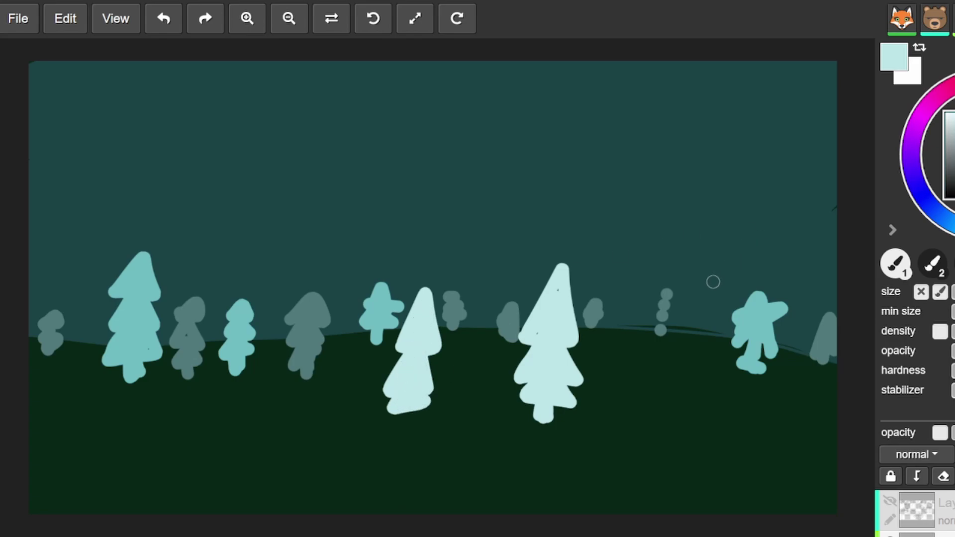
{"action": "key", "text": "x"}
{"action": "mouse_move", "coordinate": [659, 454]}
{"action": "left_mouse_down"}
{"action": "mouse_move", "coordinate": [866, 442]}
{"action": "mouse_move", "coordinate": [661, 452]}
{"action": "mouse_move", "coordinate": [820, 323]}
{"action": "mouse_move", "coordinate": [731, 283]}
{"action": "mouse_move", "coordinate": [716, 237]}
{"action": "mouse_move", "coordinate": [854, 139]}
{"action": "mouse_move", "coordinate": [829, 147]}
{"action": "mouse_move", "coordinate": [816, 199]}
{"action": "mouse_move", "coordinate": [825, 259]}
{"action": "mouse_move", "coordinate": [863, 230]}
{"action": "mouse_move", "coordinate": [763, 332]}
{"action": "mouse_move", "coordinate": [795, 363]}
{"action": "mouse_move", "coordinate": [685, 465]}
{"action": "mouse_move", "coordinate": [870, 397]}
{"action": "mouse_move", "coordinate": [785, 349]}
{"action": "mouse_move", "coordinate": [829, 299]}
{"action": "mouse_move", "coordinate": [824, 226]}
{"action": "left_mouse_up"}
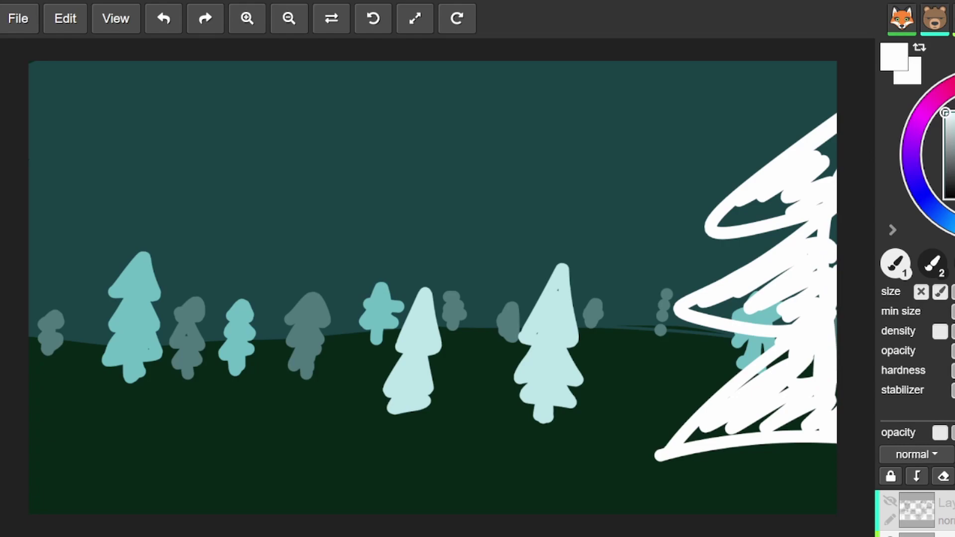
Step: Outline a large chicken in black over the cluster of trees, with beak, comb, wattle, eye, wing and two legs
{"action": "key", "text": "d"}
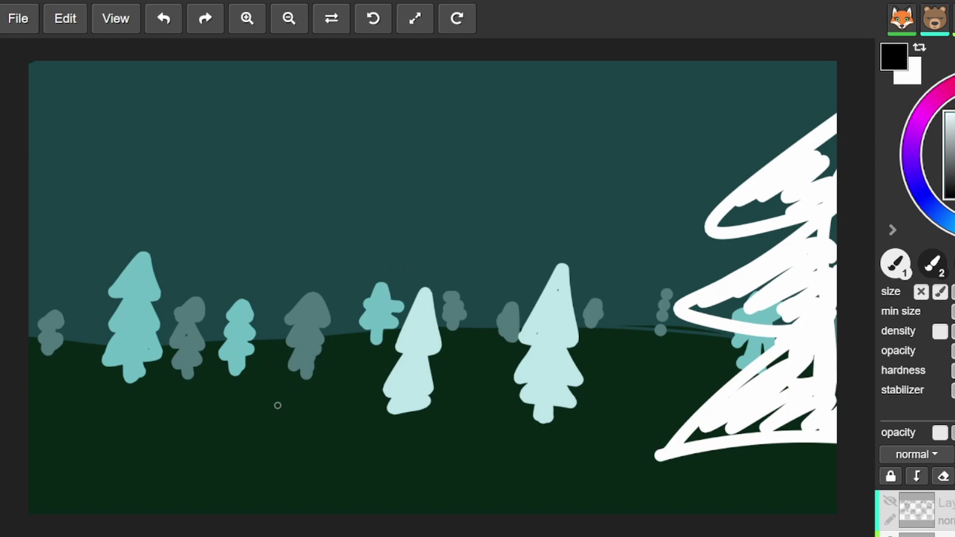
{"action": "mouse_move", "coordinate": [297, 223]}
{"action": "left_mouse_down"}
{"action": "mouse_move", "coordinate": [343, 233]}
{"action": "mouse_move", "coordinate": [297, 249]}
{"action": "mouse_move", "coordinate": [295, 195]}
{"action": "mouse_move", "coordinate": [263, 208]}
{"action": "mouse_move", "coordinate": [258, 299]}
{"action": "mouse_move", "coordinate": [198, 288]}
{"action": "mouse_move", "coordinate": [172, 298]}
{"action": "mouse_move", "coordinate": [174, 351]}
{"action": "mouse_move", "coordinate": [221, 376]}
{"action": "mouse_move", "coordinate": [264, 372]}
{"action": "left_mouse_up"}
{"action": "mouse_move", "coordinate": [302, 255]}
{"action": "left_mouse_down"}
{"action": "mouse_move", "coordinate": [304, 321]}
{"action": "mouse_move", "coordinate": [266, 374]}
{"action": "left_mouse_up"}
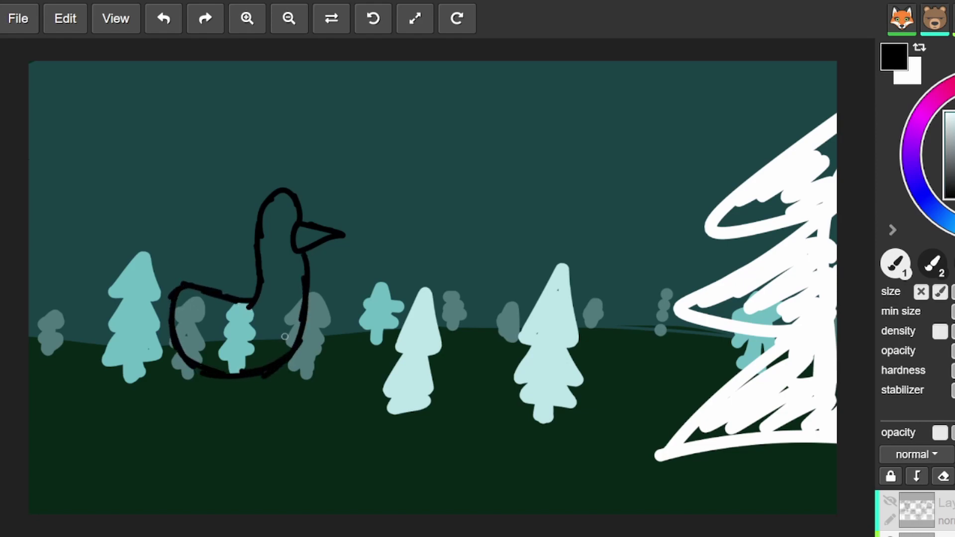
{"action": "mouse_move", "coordinate": [312, 248]}
{"action": "left_mouse_down"}
{"action": "mouse_move", "coordinate": [320, 264]}
{"action": "mouse_move", "coordinate": [312, 274]}
{"action": "mouse_move", "coordinate": [304, 254]}
{"action": "left_mouse_up"}
{"action": "mouse_move", "coordinate": [285, 192]}
{"action": "left_mouse_down"}
{"action": "mouse_move", "coordinate": [248, 181]}
{"action": "mouse_move", "coordinate": [246, 207]}
{"action": "mouse_move", "coordinate": [263, 217]}
{"action": "left_mouse_up"}
{"action": "mouse_move", "coordinate": [230, 378]}
{"action": "left_mouse_down"}
{"action": "mouse_move", "coordinate": [208, 416]}
{"action": "mouse_move", "coordinate": [288, 411]}
{"action": "left_mouse_up"}
{"action": "mouse_move", "coordinate": [254, 341]}
{"action": "left_mouse_down"}
{"action": "mouse_move", "coordinate": [204, 342]}
{"action": "mouse_move", "coordinate": [220, 315]}
{"action": "left_mouse_up"}
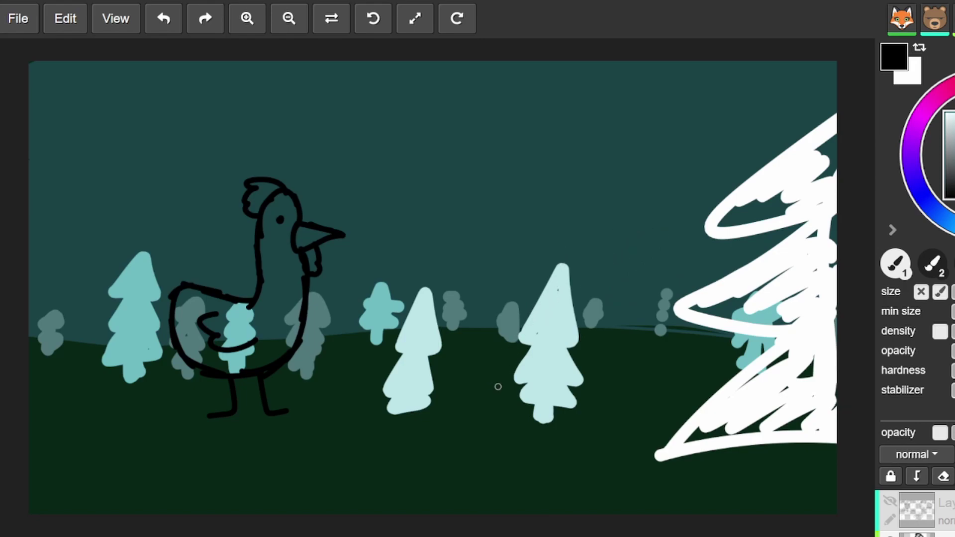
Step: Outline a bear-like creature lying on the ground in front of the two pale trees, with round ears and an open snout
{"action": "mouse_move", "coordinate": [421, 375]}
{"action": "left_mouse_down"}
{"action": "mouse_move", "coordinate": [470, 374]}
{"action": "mouse_move", "coordinate": [479, 391]}
{"action": "left_mouse_up"}
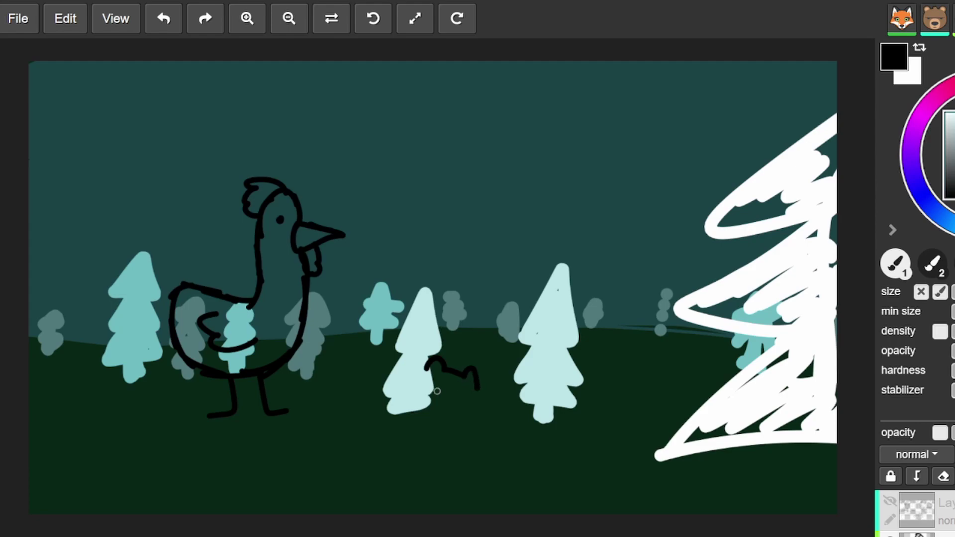
{"action": "mouse_move", "coordinate": [422, 377]}
{"action": "left_mouse_down"}
{"action": "mouse_move", "coordinate": [474, 413]}
{"action": "mouse_move", "coordinate": [460, 425]}
{"action": "mouse_move", "coordinate": [501, 420]}
{"action": "left_mouse_up"}
{"action": "mouse_move", "coordinate": [452, 370]}
{"action": "left_mouse_down"}
{"action": "mouse_move", "coordinate": [505, 350]}
{"action": "mouse_move", "coordinate": [498, 305]}
{"action": "mouse_move", "coordinate": [519, 306]}
{"action": "mouse_move", "coordinate": [587, 372]}
{"action": "left_mouse_up"}
{"action": "mouse_move", "coordinate": [500, 426]}
{"action": "left_mouse_down"}
{"action": "mouse_move", "coordinate": [592, 410]}
{"action": "mouse_move", "coordinate": [589, 369]}
{"action": "left_mouse_up"}
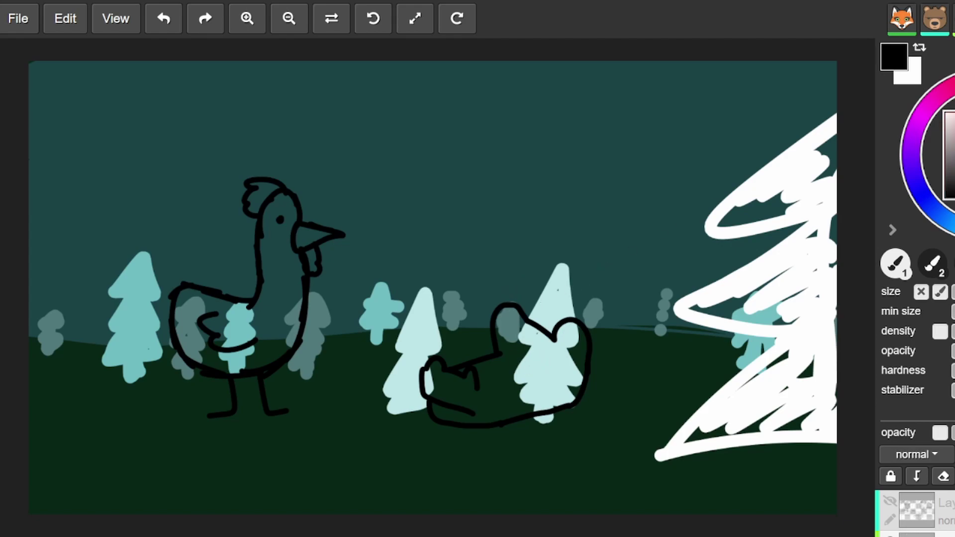
Step: Draw two red laser beams from the chicken's head to the lying creature and give the creature black X-shaped eyes
{"action": "left_click_drag", "start_coordinate": [280, 220], "coordinate": [517, 404]}
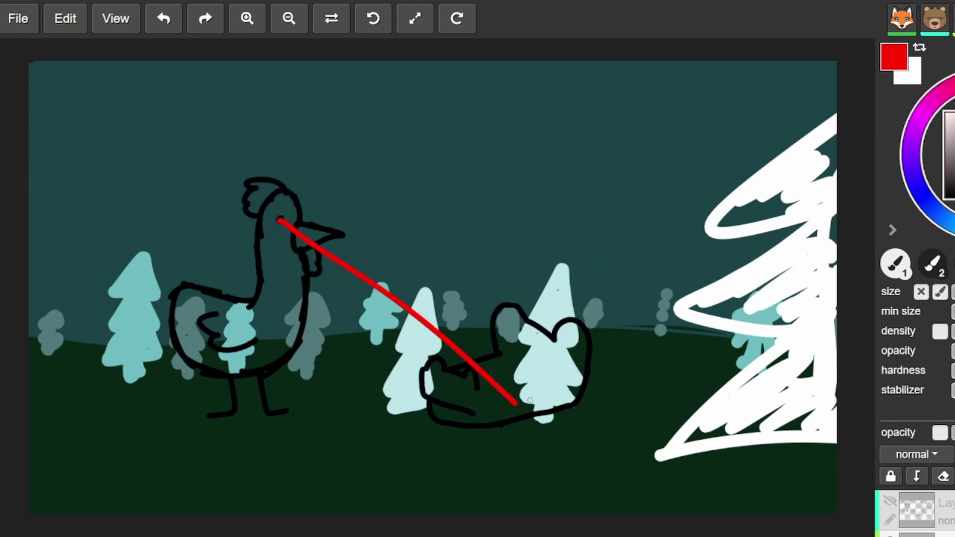
{"action": "mouse_move", "coordinate": [299, 220]}
{"action": "left_mouse_down"}
{"action": "mouse_move", "coordinate": [498, 333]}
{"action": "mouse_move", "coordinate": [589, 419]}
{"action": "left_mouse_up"}
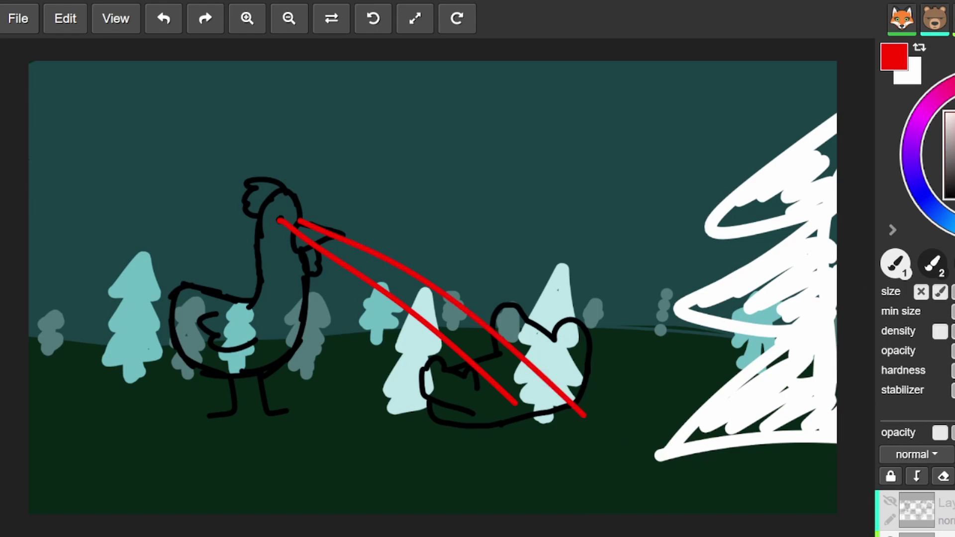
{"action": "left_click_drag", "start_coordinate": [537, 376], "coordinate": [565, 360]}
{"action": "left_click_drag", "start_coordinate": [543, 354], "coordinate": [555, 374]}
{"action": "mouse_move", "coordinate": [503, 347]}
{"action": "left_mouse_down"}
{"action": "mouse_move", "coordinate": [523, 336]}
{"action": "mouse_move", "coordinate": [522, 351]}
{"action": "left_mouse_up"}
Step: Draw a smiling spiky-haired boy in black riding the chicken's back, both arms raised and a large gun in one hand
{"action": "mouse_move", "coordinate": [170, 219]}
{"action": "left_mouse_down"}
{"action": "mouse_move", "coordinate": [179, 175]}
{"action": "mouse_move", "coordinate": [205, 176]}
{"action": "mouse_move", "coordinate": [223, 233]}
{"action": "mouse_move", "coordinate": [173, 237]}
{"action": "mouse_move", "coordinate": [208, 211]}
{"action": "mouse_move", "coordinate": [212, 227]}
{"action": "mouse_move", "coordinate": [229, 188]}
{"action": "mouse_move", "coordinate": [219, 212]}
{"action": "mouse_move", "coordinate": [155, 209]}
{"action": "mouse_move", "coordinate": [175, 260]}
{"action": "left_mouse_up"}
{"action": "left_click", "coordinate": [197, 213]}
{"action": "mouse_move", "coordinate": [224, 233]}
{"action": "left_mouse_down"}
{"action": "mouse_move", "coordinate": [247, 224]}
{"action": "mouse_move", "coordinate": [224, 252]}
{"action": "left_mouse_up"}
{"action": "left_click_drag", "start_coordinate": [174, 275], "coordinate": [222, 248]}
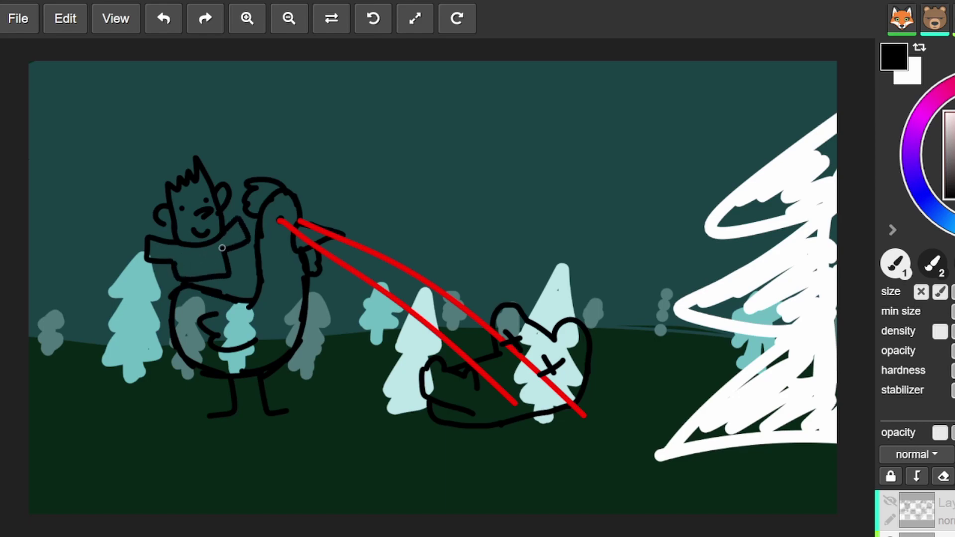
{"action": "mouse_move", "coordinate": [231, 286]}
{"action": "left_mouse_down"}
{"action": "mouse_move", "coordinate": [182, 291]}
{"action": "mouse_move", "coordinate": [202, 308]}
{"action": "mouse_move", "coordinate": [207, 296]}
{"action": "mouse_move", "coordinate": [177, 338]}
{"action": "left_mouse_up"}
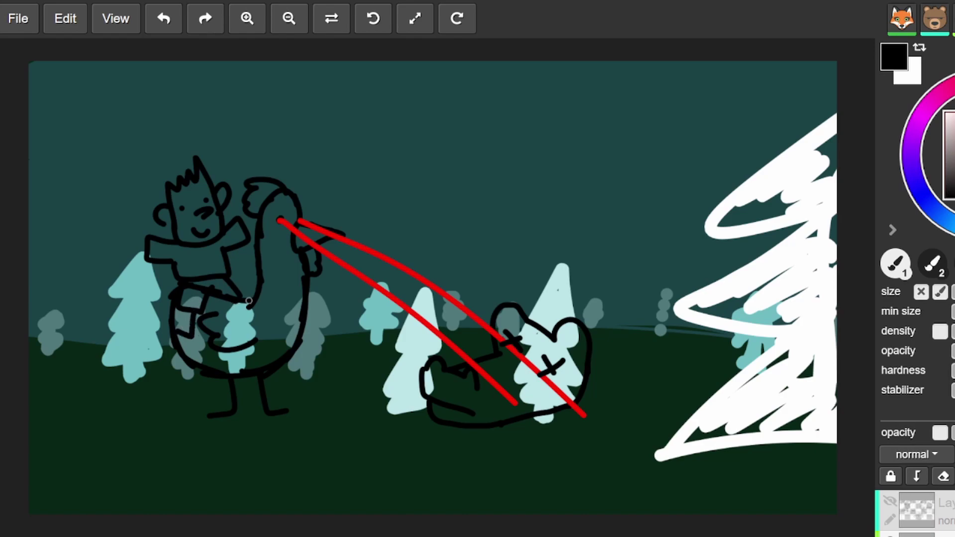
{"action": "mouse_move", "coordinate": [148, 251]}
{"action": "left_mouse_down"}
{"action": "mouse_move", "coordinate": [125, 228]}
{"action": "mouse_move", "coordinate": [152, 177]}
{"action": "mouse_move", "coordinate": [150, 158]}
{"action": "mouse_move", "coordinate": [119, 182]}
{"action": "mouse_move", "coordinate": [124, 211]}
{"action": "left_mouse_up"}
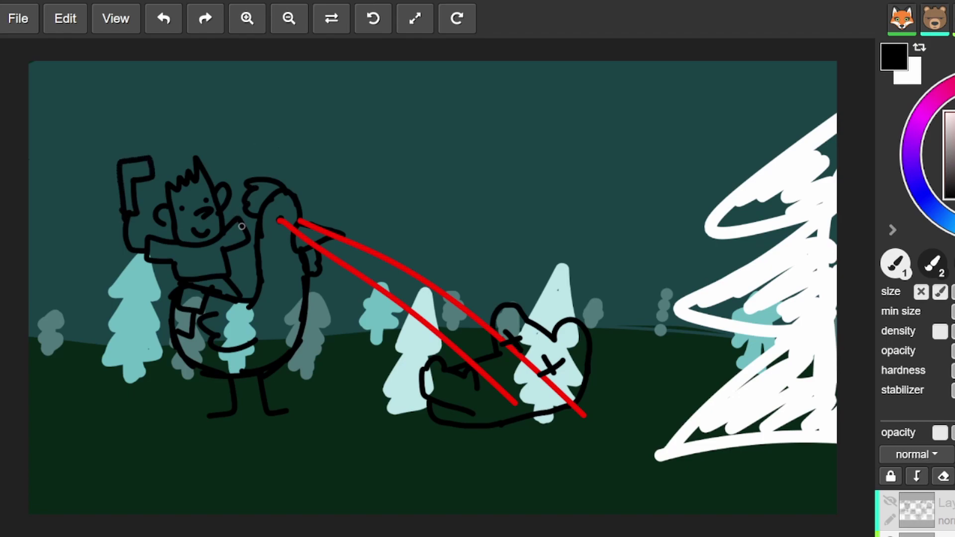
{"action": "mouse_move", "coordinate": [249, 184]}
{"action": "left_mouse_down"}
{"action": "mouse_move", "coordinate": [247, 153]}
{"action": "mouse_move", "coordinate": [235, 154]}
{"action": "mouse_move", "coordinate": [271, 147]}
{"action": "mouse_move", "coordinate": [265, 131]}
{"action": "mouse_move", "coordinate": [336, 129]}
{"action": "mouse_move", "coordinate": [238, 125]}
{"action": "mouse_move", "coordinate": [239, 152]}
{"action": "left_mouse_up"}
{"action": "left_click_drag", "start_coordinate": [308, 113], "coordinate": [311, 98]}
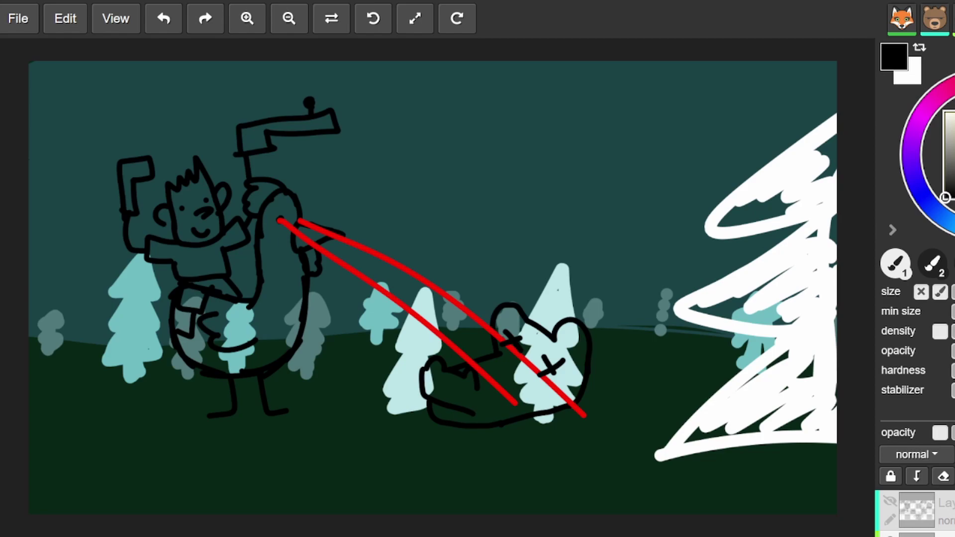
Step: Scatter short white dashes and dots across the whole sky as snow
{"action": "left_click_drag", "start_coordinate": [945, 197], "coordinate": [945, 113]}
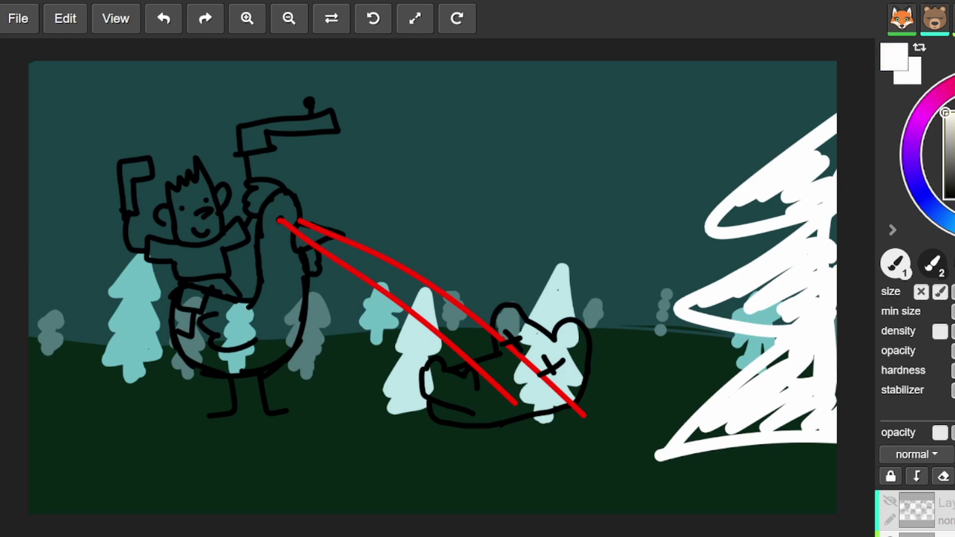
{"action": "left_click", "coordinate": [585, 88]}
{"action": "left_click_drag", "start_coordinate": [523, 126], "coordinate": [532, 122]}
{"action": "left_click_drag", "start_coordinate": [412, 151], "coordinate": [424, 145]}
{"action": "left_click_drag", "start_coordinate": [645, 136], "coordinate": [658, 143]}
{"action": "left_click_drag", "start_coordinate": [711, 189], "coordinate": [736, 180]}
{"action": "left_click_drag", "start_coordinate": [536, 163], "coordinate": [555, 159]}
{"action": "left_click_drag", "start_coordinate": [642, 187], "coordinate": [669, 195]}
{"action": "left_click_drag", "start_coordinate": [611, 190], "coordinate": [634, 199]}
{"action": "left_click_drag", "start_coordinate": [515, 174], "coordinate": [536, 168]}
{"action": "left_click_drag", "start_coordinate": [720, 132], "coordinate": [738, 133]}
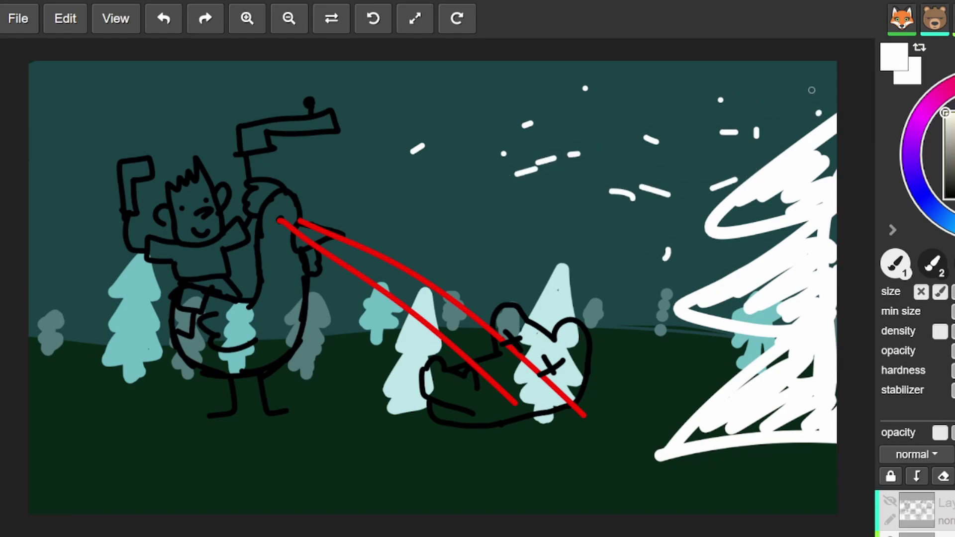
{"action": "left_click_drag", "start_coordinate": [661, 71], "coordinate": [679, 68]}
{"action": "left_click_drag", "start_coordinate": [545, 97], "coordinate": [574, 90]}
{"action": "left_click_drag", "start_coordinate": [392, 105], "coordinate": [451, 100]}
{"action": "left_click_drag", "start_coordinate": [420, 128], "coordinate": [435, 142]}
{"action": "left_click_drag", "start_coordinate": [436, 187], "coordinate": [411, 208]}
{"action": "left_click_drag", "start_coordinate": [251, 83], "coordinate": [275, 78]}
{"action": "left_click_drag", "start_coordinate": [158, 95], "coordinate": [165, 88]}
{"action": "left_click_drag", "start_coordinate": [220, 145], "coordinate": [233, 128]}
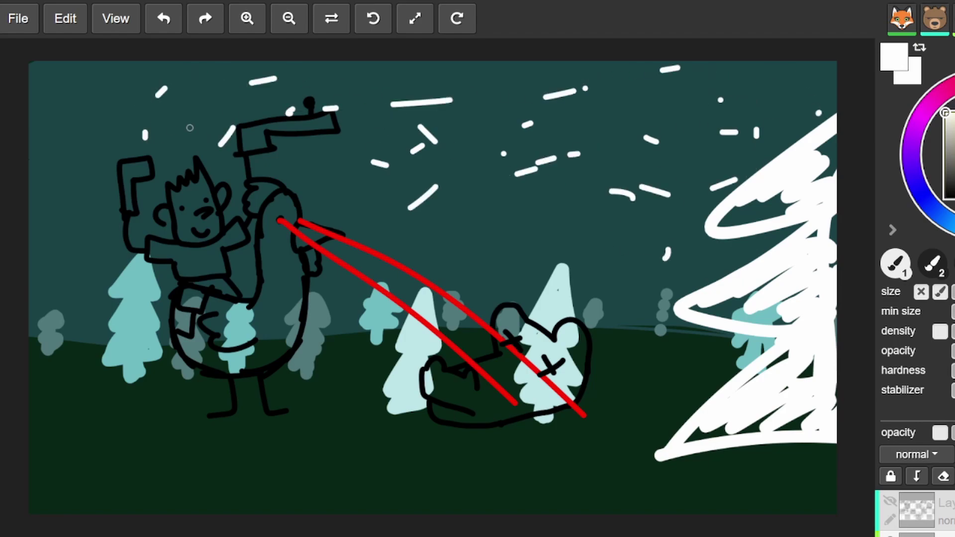
{"action": "left_click_drag", "start_coordinate": [112, 96], "coordinate": [148, 97]}
{"action": "left_click_drag", "start_coordinate": [70, 97], "coordinate": [80, 89]}
{"action": "left_click_drag", "start_coordinate": [59, 119], "coordinate": [59, 132]}
{"action": "left_click_drag", "start_coordinate": [117, 144], "coordinate": [104, 170]}
{"action": "mouse_move", "coordinate": [75, 210]}
{"action": "left_mouse_down"}
{"action": "mouse_move", "coordinate": [67, 244]}
{"action": "mouse_move", "coordinate": [63, 237]}
{"action": "left_mouse_up"}
{"action": "left_click_drag", "start_coordinate": [71, 186], "coordinate": [80, 195]}
{"action": "left_click", "coordinate": [347, 193]}
{"action": "left_click_drag", "start_coordinate": [322, 174], "coordinate": [326, 186]}
{"action": "left_click", "coordinate": [325, 198]}
{"action": "left_click_drag", "start_coordinate": [401, 241], "coordinate": [458, 246]}
{"action": "left_click", "coordinate": [497, 226]}
{"action": "left_click_drag", "start_coordinate": [511, 189], "coordinate": [526, 182]}
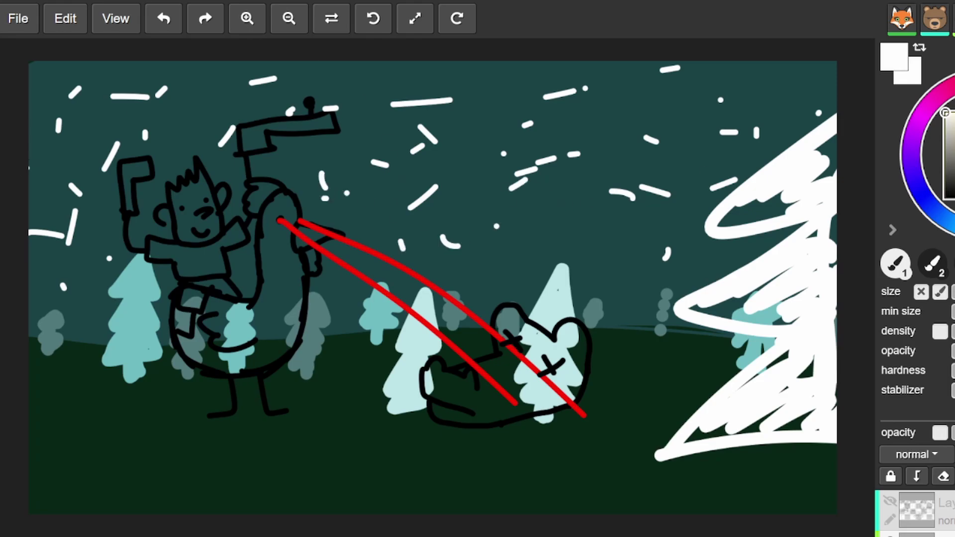
Step: Paint a small light teal cube with a pale highlight in the sky above the taller pale tree
{"action": "left_click", "coordinate": [133, 309], "text": "alt"}
{"action": "mouse_move", "coordinate": [526, 232]}
{"action": "left_mouse_down"}
{"action": "mouse_move", "coordinate": [531, 210]}
{"action": "mouse_move", "coordinate": [552, 223]}
{"action": "mouse_move", "coordinate": [538, 230]}
{"action": "mouse_move", "coordinate": [545, 219]}
{"action": "left_mouse_up"}
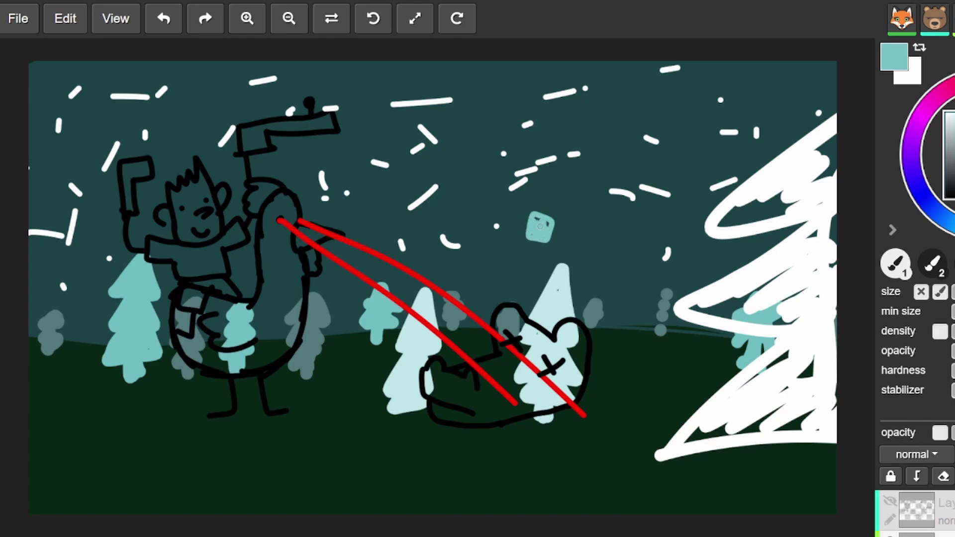
{"action": "left_click", "coordinate": [560, 289], "text": "alt"}
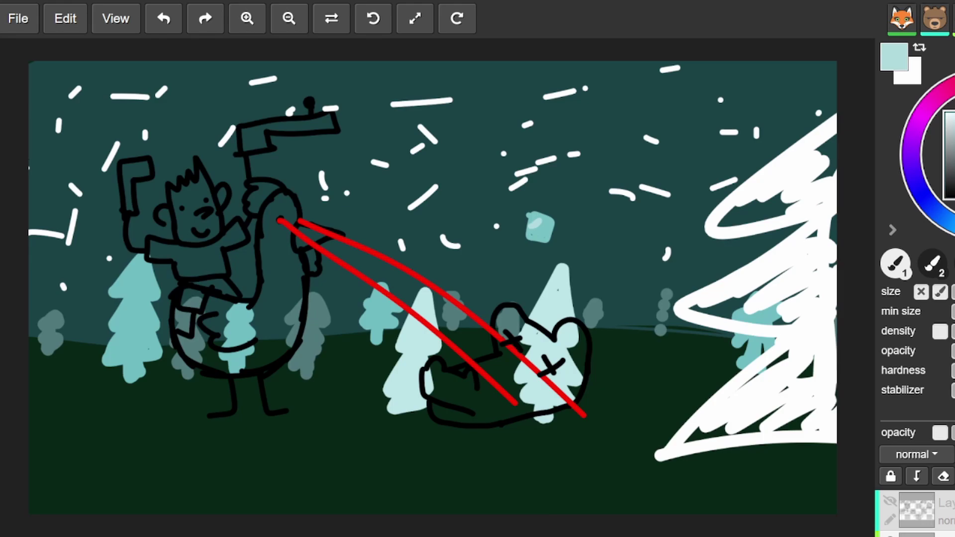
Step: Paint a solid black blocky creature with two square eyes, two legs and bent arms high in the sky
{"action": "left_click", "coordinate": [584, 358], "text": "alt"}
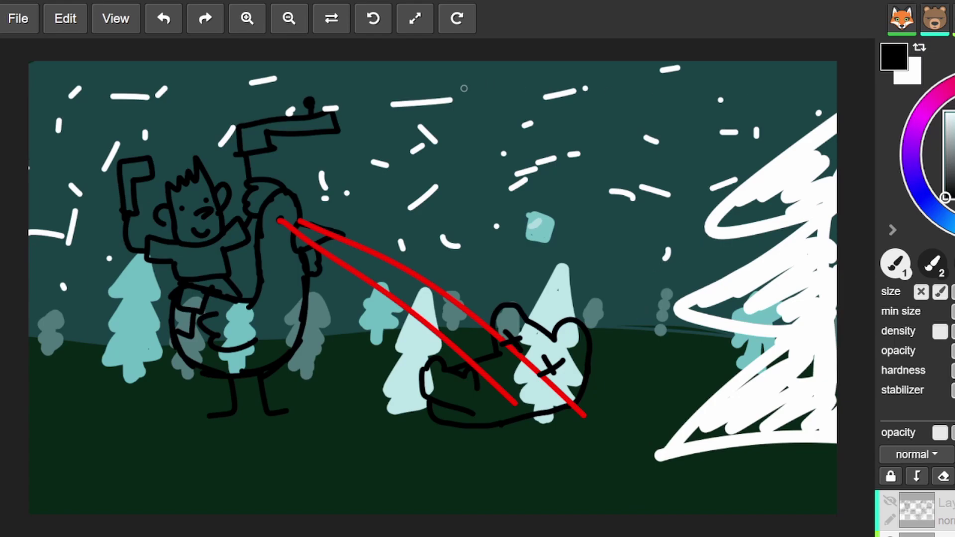
{"action": "mouse_move", "coordinate": [465, 91]}
{"action": "left_mouse_down"}
{"action": "mouse_move", "coordinate": [481, 78]}
{"action": "mouse_move", "coordinate": [511, 94]}
{"action": "mouse_move", "coordinate": [468, 85]}
{"action": "mouse_move", "coordinate": [477, 112]}
{"action": "mouse_move", "coordinate": [472, 90]}
{"action": "mouse_move", "coordinate": [507, 108]}
{"action": "mouse_move", "coordinate": [513, 92]}
{"action": "mouse_move", "coordinate": [526, 102]}
{"action": "mouse_move", "coordinate": [519, 106]}
{"action": "left_mouse_up"}
{"action": "mouse_move", "coordinate": [462, 95]}
{"action": "left_mouse_down"}
{"action": "mouse_move", "coordinate": [440, 90]}
{"action": "mouse_move", "coordinate": [442, 107]}
{"action": "mouse_move", "coordinate": [520, 104]}
{"action": "mouse_move", "coordinate": [510, 94]}
{"action": "left_mouse_up"}
{"action": "mouse_move", "coordinate": [450, 99]}
{"action": "left_mouse_down"}
{"action": "mouse_move", "coordinate": [509, 111]}
{"action": "mouse_move", "coordinate": [508, 124]}
{"action": "mouse_move", "coordinate": [459, 126]}
{"action": "mouse_move", "coordinate": [512, 118]}
{"action": "mouse_move", "coordinate": [488, 116]}
{"action": "mouse_move", "coordinate": [472, 145]}
{"action": "mouse_move", "coordinate": [460, 135]}
{"action": "mouse_move", "coordinate": [471, 140]}
{"action": "mouse_move", "coordinate": [494, 118]}
{"action": "mouse_move", "coordinate": [492, 131]}
{"action": "left_mouse_up"}
{"action": "mouse_move", "coordinate": [503, 130]}
{"action": "left_mouse_down"}
{"action": "mouse_move", "coordinate": [488, 97]}
{"action": "mouse_move", "coordinate": [515, 90]}
{"action": "left_mouse_up"}
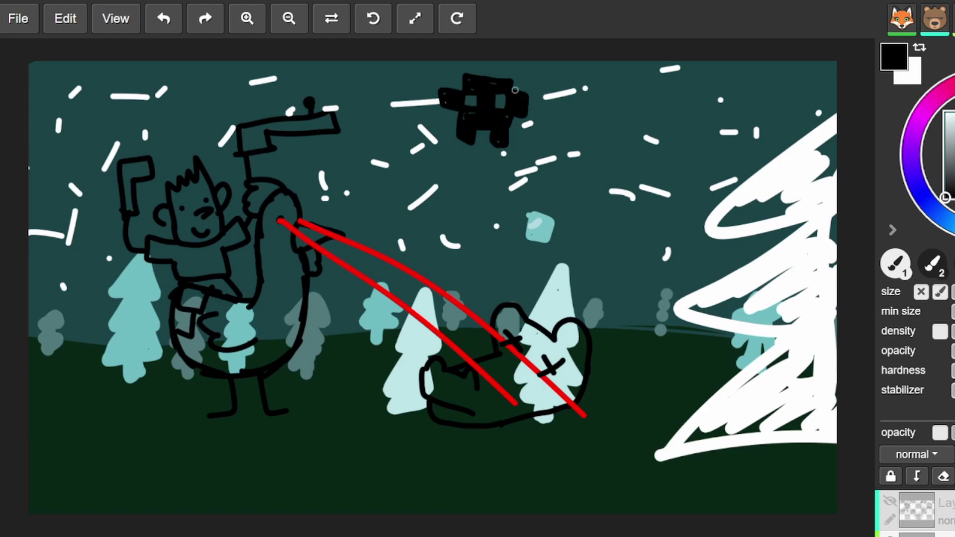
{"action": "mouse_move", "coordinate": [435, 95]}
{"action": "left_mouse_down"}
{"action": "mouse_move", "coordinate": [416, 103]}
{"action": "mouse_move", "coordinate": [422, 128]}
{"action": "mouse_move", "coordinate": [435, 97]}
{"action": "mouse_move", "coordinate": [423, 124]}
{"action": "mouse_move", "coordinate": [417, 105]}
{"action": "mouse_move", "coordinate": [426, 134]}
{"action": "mouse_move", "coordinate": [436, 119]}
{"action": "left_mouse_up"}
{"action": "mouse_move", "coordinate": [528, 98]}
{"action": "left_mouse_down"}
{"action": "mouse_move", "coordinate": [546, 119]}
{"action": "mouse_move", "coordinate": [528, 100]}
{"action": "mouse_move", "coordinate": [541, 130]}
{"action": "left_mouse_up"}
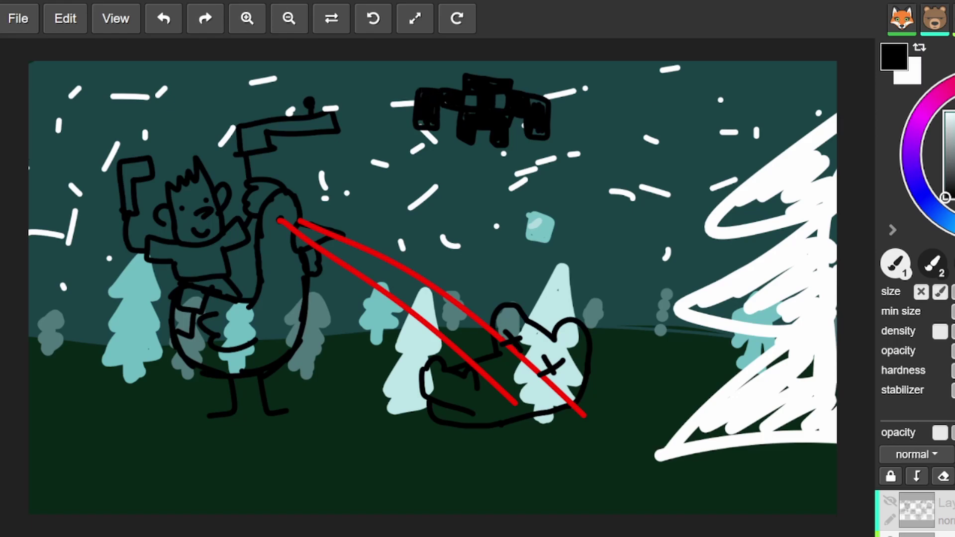
Step: Paint small pale teal puffs at the gun's muzzle and a small gray patch just above the boy's head
{"action": "mouse_move", "coordinate": [370, 112]}
{"action": "left_mouse_down"}
{"action": "mouse_move", "coordinate": [354, 121]}
{"action": "mouse_move", "coordinate": [344, 114]}
{"action": "left_mouse_up"}
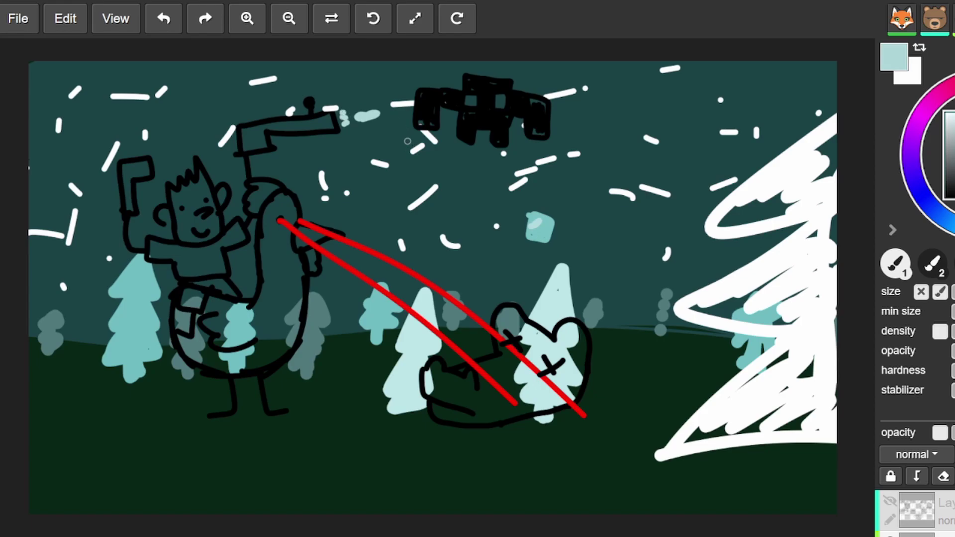
{"action": "left_click", "coordinate": [945, 125]}
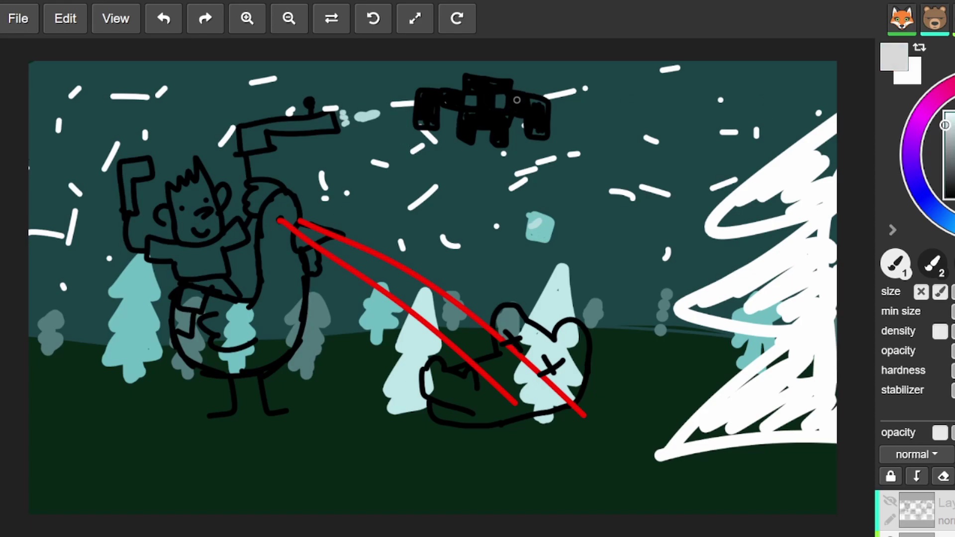
{"action": "left_click_drag", "start_coordinate": [177, 165], "coordinate": [206, 153]}
{"action": "left_click_drag", "start_coordinate": [944, 124], "coordinate": [944, 145]}
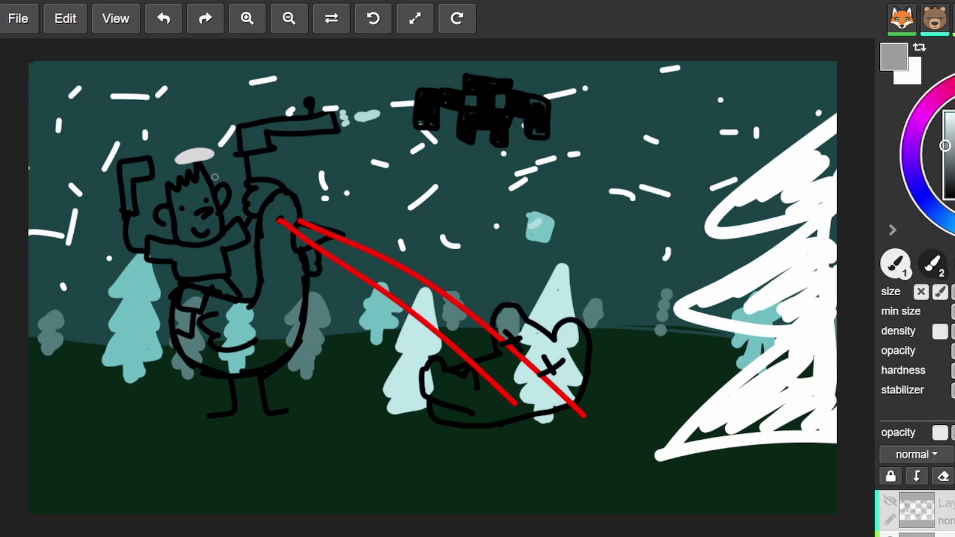
{"action": "key", "text": "ctrl+z"}
{"action": "left_click_drag", "start_coordinate": [184, 155], "coordinate": [180, 154]}
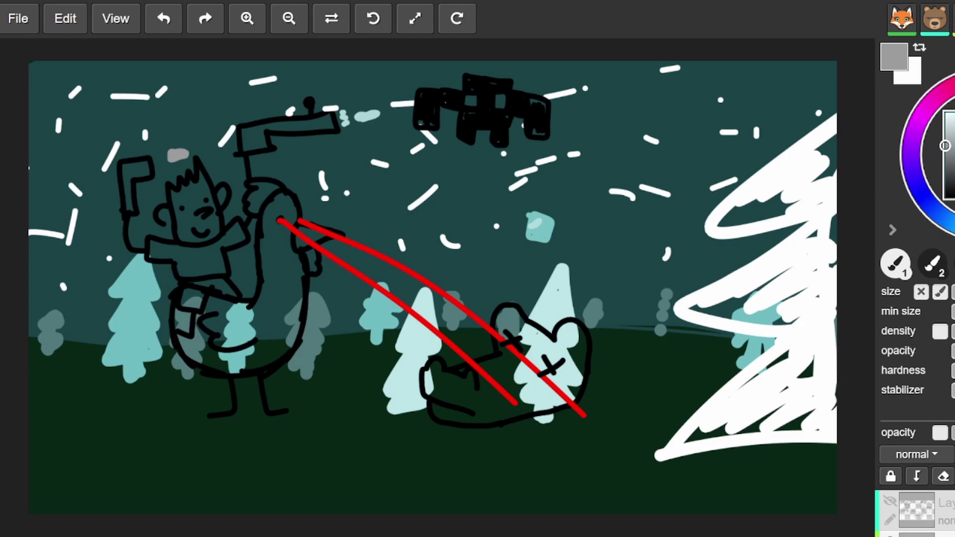
{"action": "left_click_drag", "start_coordinate": [945, 145], "coordinate": [944, 197]}
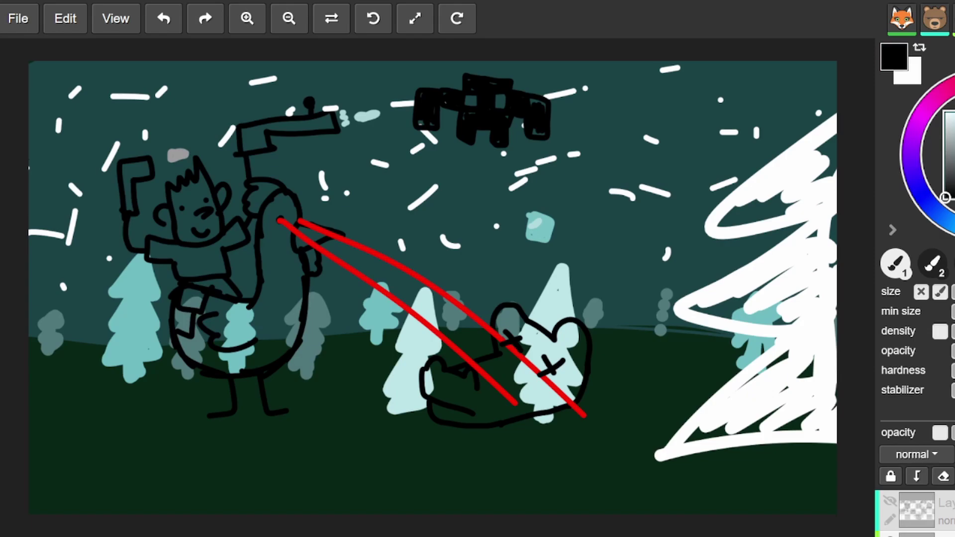
{"action": "mouse_move", "coordinate": [529, 104]}
{"action": "left_mouse_down"}
{"action": "mouse_move", "coordinate": [542, 103]}
{"action": "mouse_move", "coordinate": [531, 131]}
{"action": "left_mouse_up"}
{"action": "key", "text": "ctrl+z"}
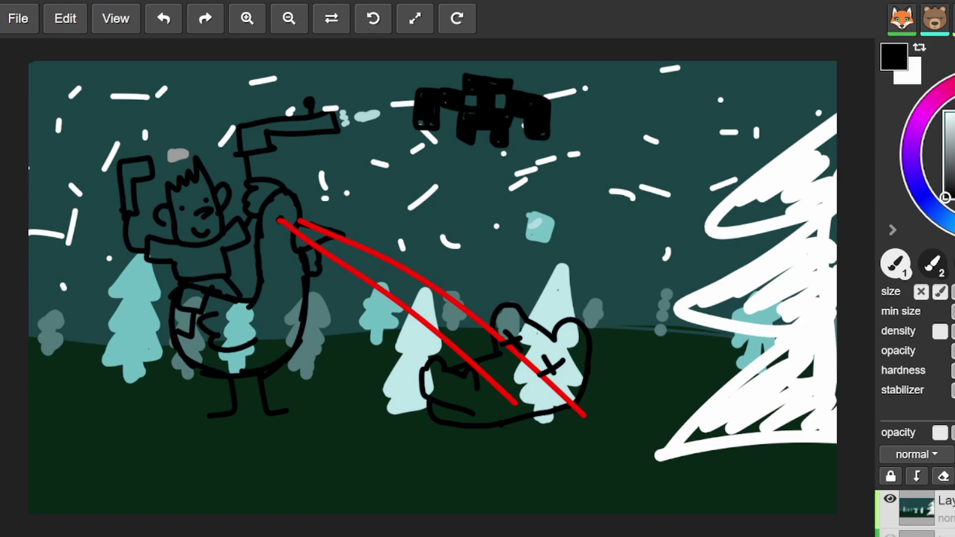
{"action": "key", "text": "ctrl+z"}
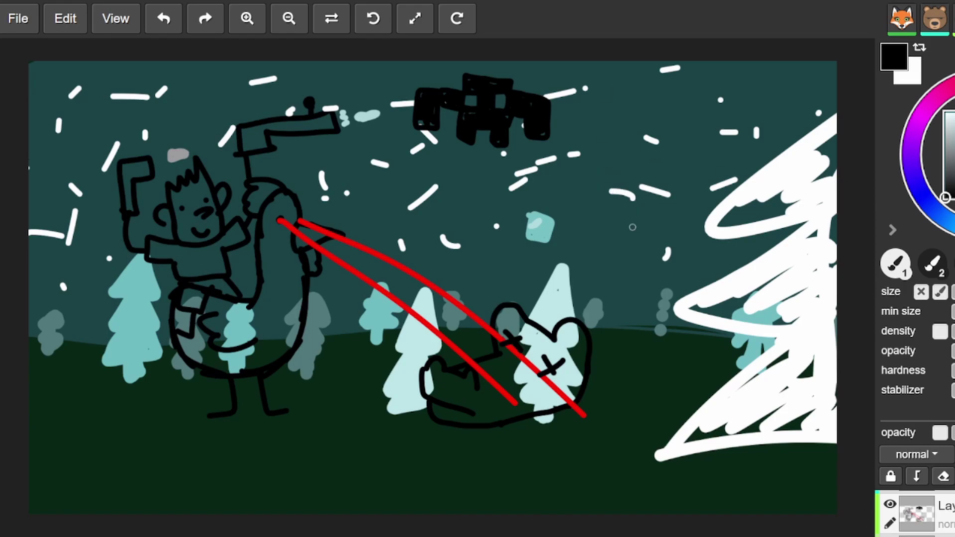
Step: Draw a tilted sheet with wavy writing lines beside the huge white tree, plus a sword and a small bottle against it, in black
{"action": "mouse_move", "coordinate": [582, 281]}
{"action": "left_mouse_down"}
{"action": "mouse_move", "coordinate": [641, 317]}
{"action": "mouse_move", "coordinate": [670, 280]}
{"action": "mouse_move", "coordinate": [606, 251]}
{"action": "mouse_move", "coordinate": [621, 201]}
{"action": "mouse_move", "coordinate": [658, 190]}
{"action": "mouse_move", "coordinate": [706, 213]}
{"action": "mouse_move", "coordinate": [656, 287]}
{"action": "left_mouse_up"}
{"action": "left_click_drag", "start_coordinate": [644, 200], "coordinate": [683, 222]}
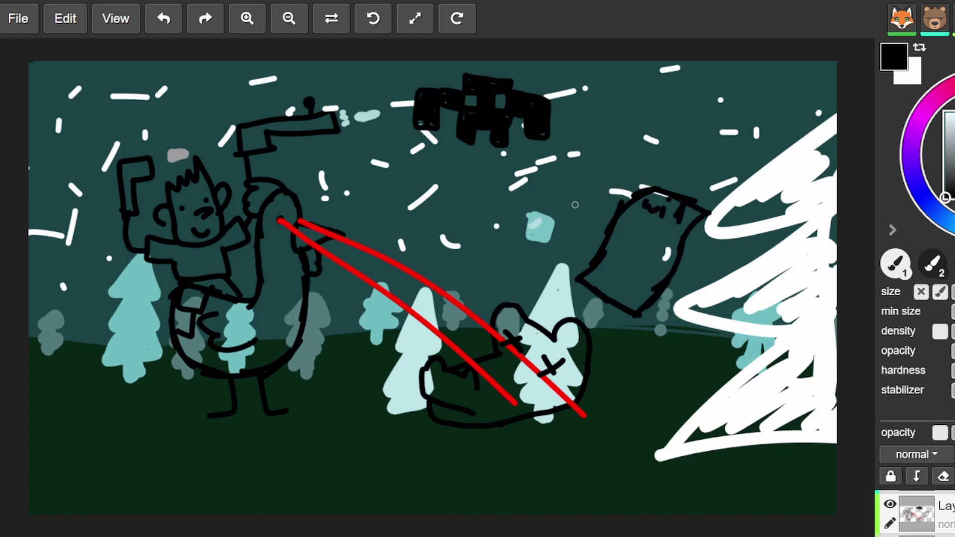
{"action": "mouse_move", "coordinate": [565, 212]}
{"action": "left_mouse_down"}
{"action": "mouse_move", "coordinate": [587, 203]}
{"action": "mouse_move", "coordinate": [620, 259]}
{"action": "mouse_move", "coordinate": [577, 226]}
{"action": "mouse_move", "coordinate": [578, 215]}
{"action": "mouse_move", "coordinate": [608, 244]}
{"action": "mouse_move", "coordinate": [541, 223]}
{"action": "mouse_move", "coordinate": [580, 181]}
{"action": "mouse_move", "coordinate": [589, 197]}
{"action": "mouse_move", "coordinate": [549, 204]}
{"action": "mouse_move", "coordinate": [541, 198]}
{"action": "mouse_move", "coordinate": [554, 183]}
{"action": "left_mouse_up"}
{"action": "mouse_move", "coordinate": [623, 259]}
{"action": "left_mouse_down"}
{"action": "mouse_move", "coordinate": [628, 268]}
{"action": "mouse_move", "coordinate": [632, 262]}
{"action": "left_mouse_up"}
{"action": "mouse_move", "coordinate": [556, 246]}
{"action": "left_mouse_down"}
{"action": "mouse_move", "coordinate": [576, 254]}
{"action": "mouse_move", "coordinate": [565, 276]}
{"action": "mouse_move", "coordinate": [548, 258]}
{"action": "mouse_move", "coordinate": [642, 275]}
{"action": "mouse_move", "coordinate": [654, 272]}
{"action": "mouse_move", "coordinate": [622, 239]}
{"action": "mouse_move", "coordinate": [667, 241]}
{"action": "mouse_move", "coordinate": [661, 231]}
{"action": "mouse_move", "coordinate": [669, 232]}
{"action": "left_mouse_up"}
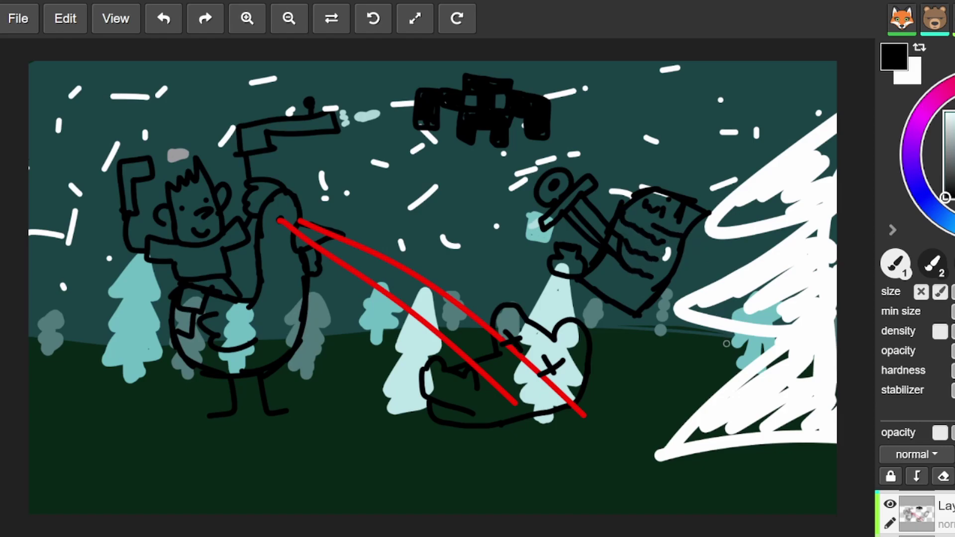
Step: Erase the stray lines where the sword overlaps the sheet and add short black lines along the sheet's lower edge
{"action": "key", "text": "e"}
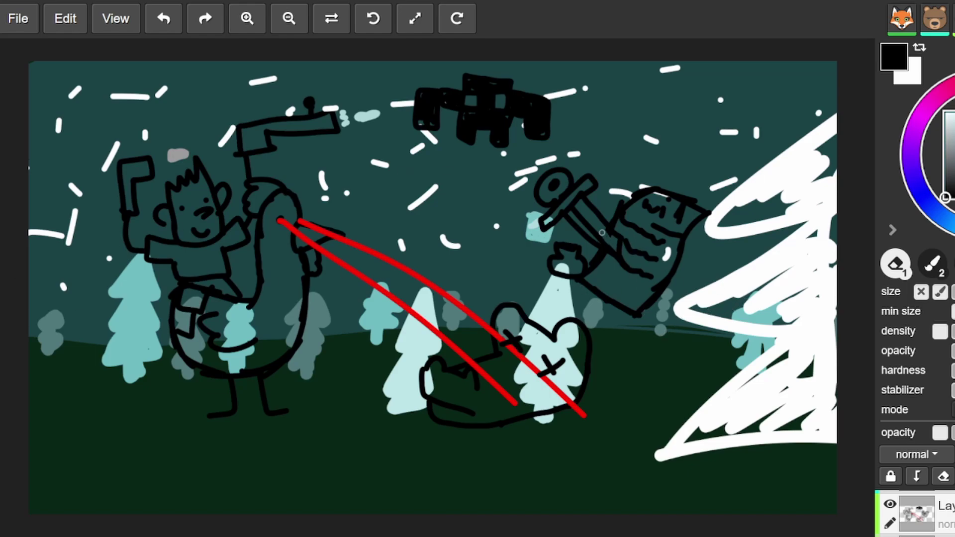
{"action": "key", "text": "b"}
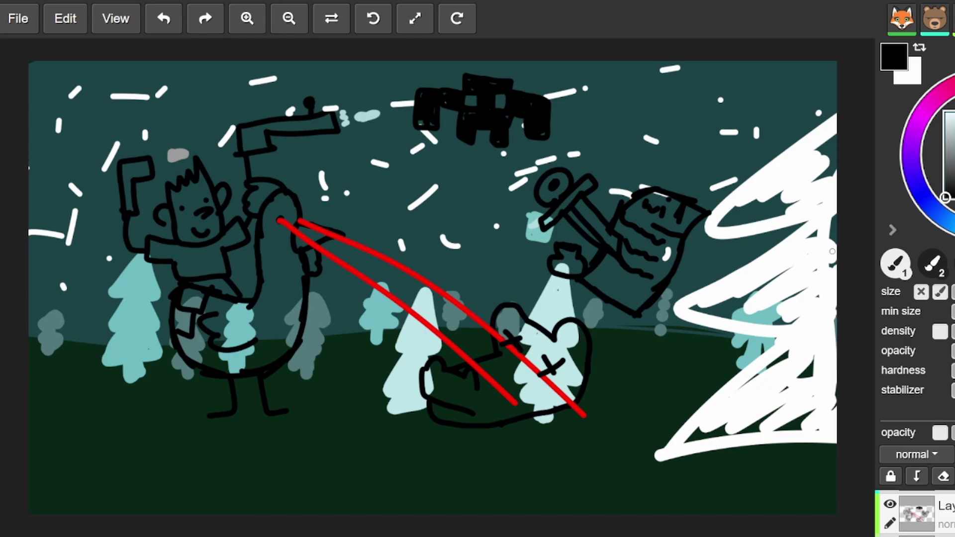
{"action": "left_click", "coordinate": [605, 288]}
{"action": "left_click_drag", "start_coordinate": [623, 298], "coordinate": [637, 311]}
Step: Replace the boy's face with a thick black mask outline with dark angry eyes, a long pointed nose and an open mouth
{"action": "key", "text": "e"}
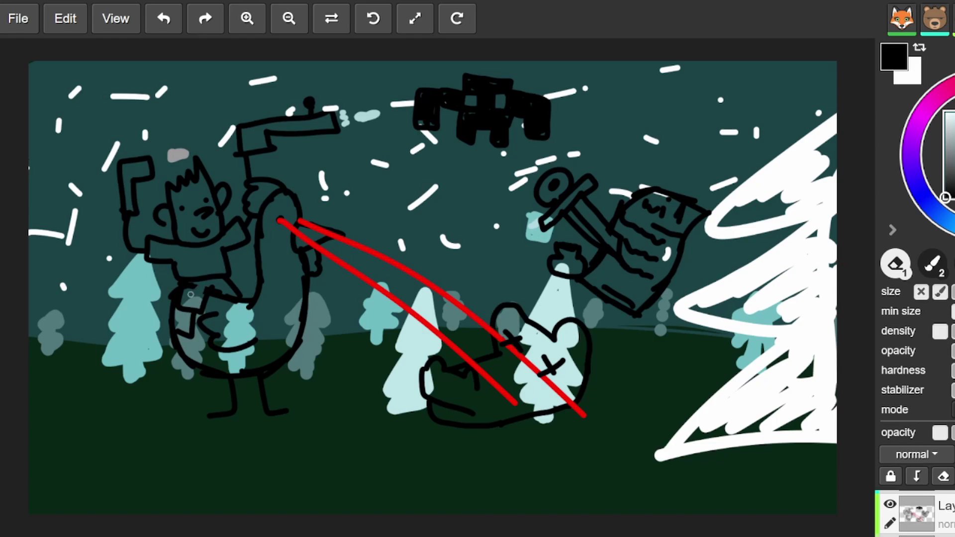
{"action": "key", "text": "b"}
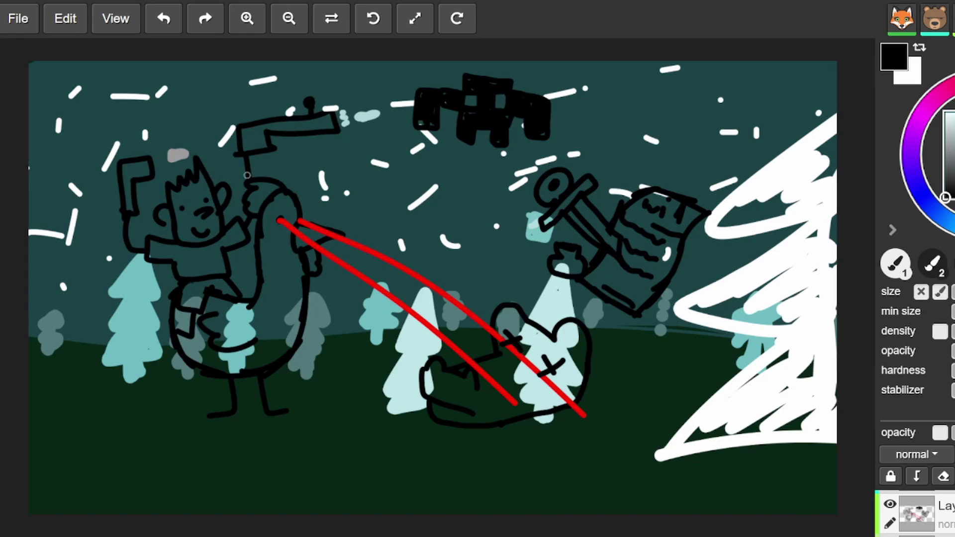
{"action": "mouse_move", "coordinate": [188, 203]}
{"action": "left_mouse_down"}
{"action": "mouse_move", "coordinate": [197, 238]}
{"action": "mouse_move", "coordinate": [182, 222]}
{"action": "mouse_move", "coordinate": [176, 180]}
{"action": "mouse_move", "coordinate": [214, 174]}
{"action": "mouse_move", "coordinate": [222, 209]}
{"action": "mouse_move", "coordinate": [208, 235]}
{"action": "mouse_move", "coordinate": [211, 196]}
{"action": "mouse_move", "coordinate": [208, 216]}
{"action": "left_mouse_up"}
{"action": "key", "text": "e"}
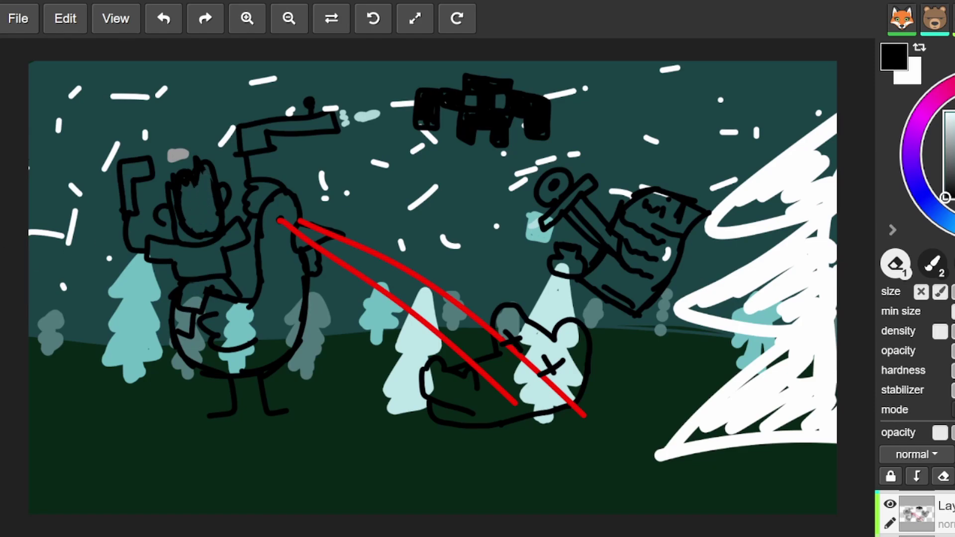
{"action": "key", "text": "b"}
{"action": "mouse_move", "coordinate": [229, 206]}
{"action": "left_mouse_down"}
{"action": "mouse_move", "coordinate": [200, 210]}
{"action": "mouse_move", "coordinate": [187, 187]}
{"action": "mouse_move", "coordinate": [200, 196]}
{"action": "mouse_move", "coordinate": [192, 199]}
{"action": "mouse_move", "coordinate": [209, 191]}
{"action": "left_mouse_up"}
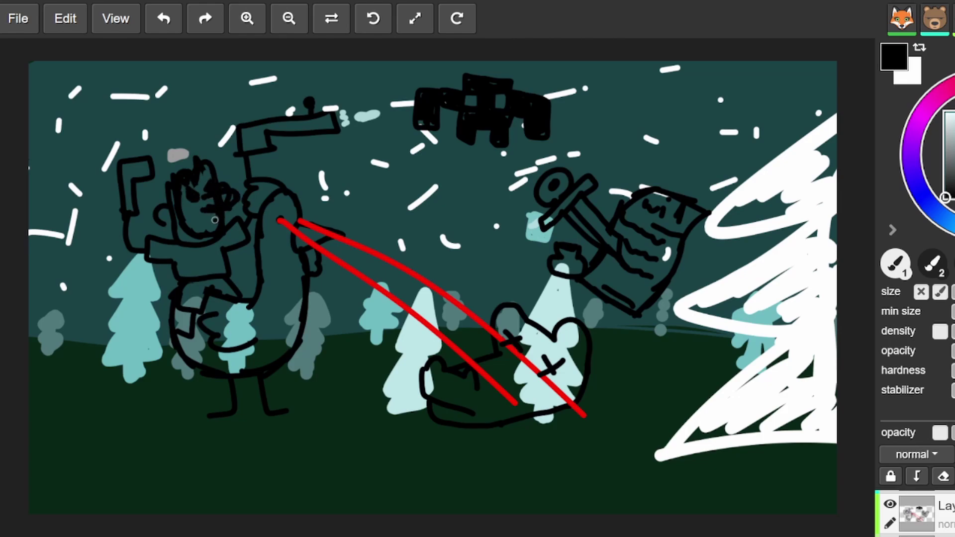
{"action": "left_click_drag", "start_coordinate": [204, 229], "coordinate": [217, 220]}
{"action": "key", "text": "e"}
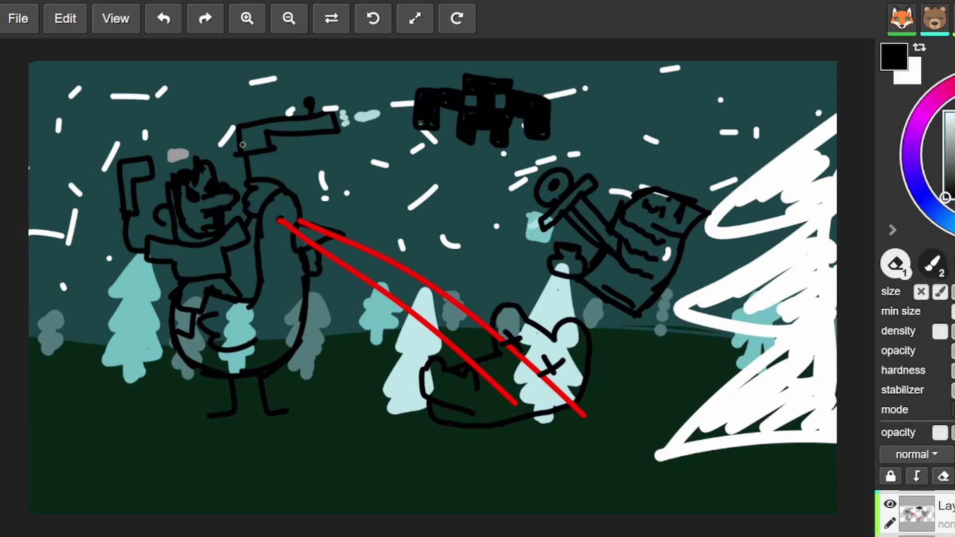
Step: Fill the boy's mask and its pointed nose with bright red, and redraw the mouth detail in black
{"action": "left_click", "coordinate": [951, 119]}
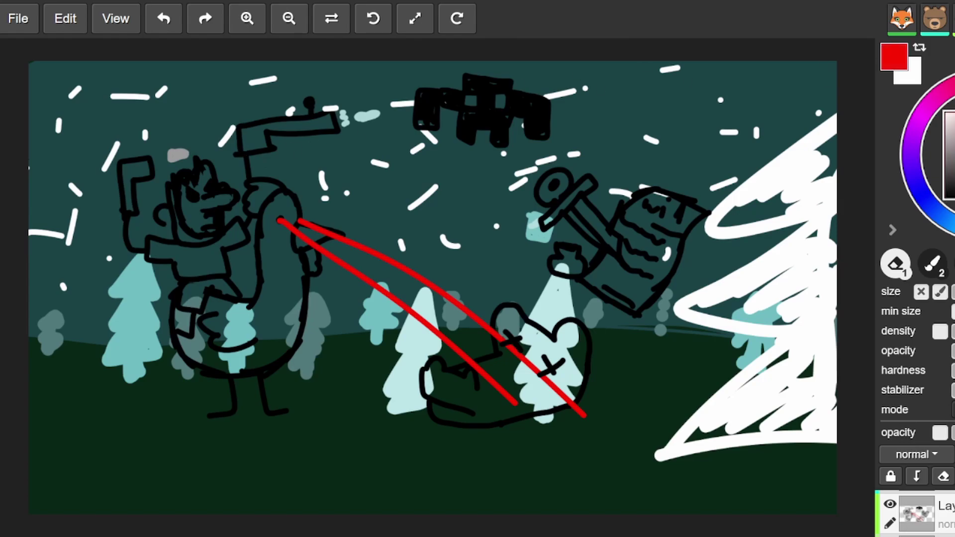
{"action": "key", "text": "b"}
{"action": "mouse_move", "coordinate": [209, 167]}
{"action": "left_mouse_down"}
{"action": "mouse_move", "coordinate": [182, 181]}
{"action": "mouse_move", "coordinate": [199, 185]}
{"action": "mouse_move", "coordinate": [205, 205]}
{"action": "mouse_move", "coordinate": [229, 201]}
{"action": "mouse_move", "coordinate": [197, 211]}
{"action": "mouse_move", "coordinate": [199, 227]}
{"action": "mouse_move", "coordinate": [182, 184]}
{"action": "mouse_move", "coordinate": [195, 224]}
{"action": "mouse_move", "coordinate": [201, 190]}
{"action": "left_mouse_up"}
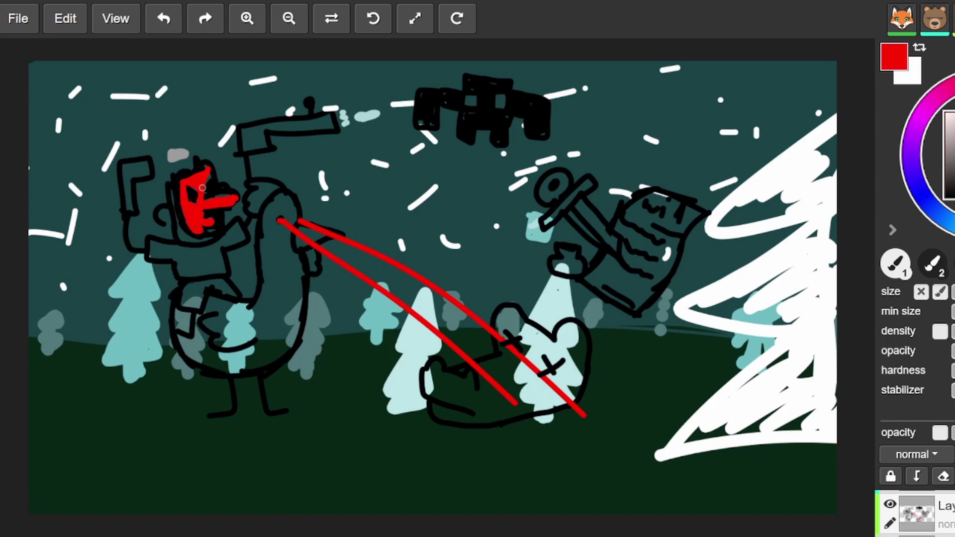
{"action": "mouse_move", "coordinate": [208, 230]}
{"action": "left_mouse_down"}
{"action": "mouse_move", "coordinate": [221, 225]}
{"action": "mouse_move", "coordinate": [219, 214]}
{"action": "left_mouse_up"}
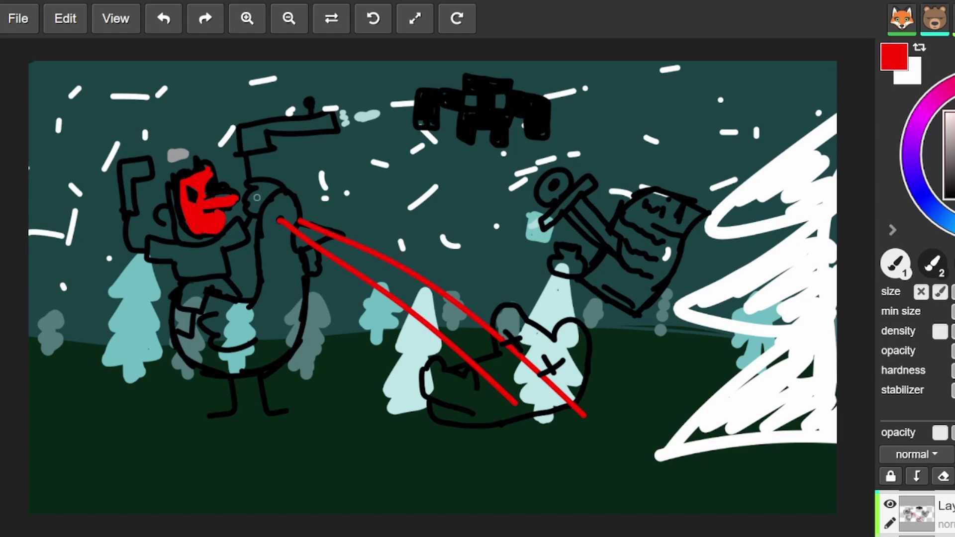
{"action": "key", "text": "d"}
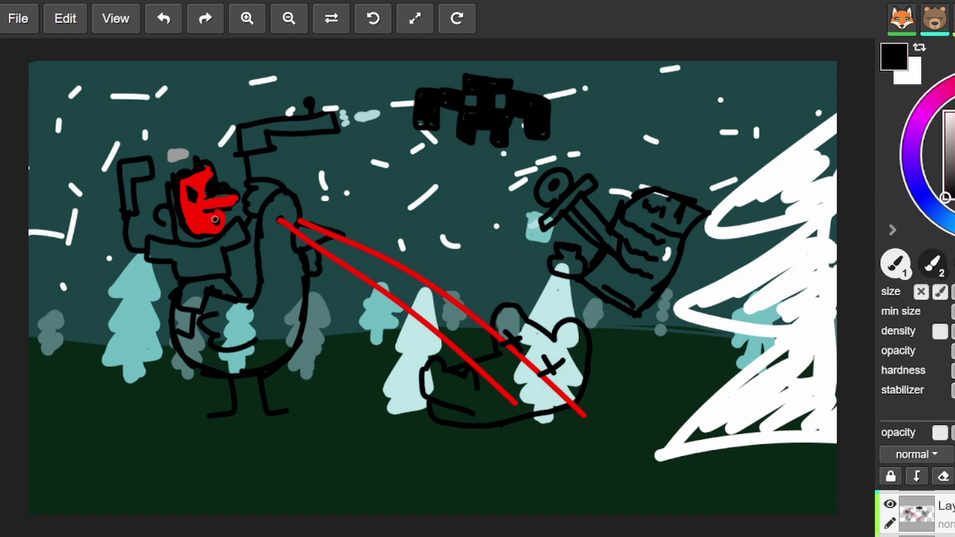
{"action": "left_click_drag", "start_coordinate": [216, 221], "coordinate": [222, 228]}
Step: Add black eyes to the lying creature's snout and draw a four-legged animal with two straps in the sky, erasing its overlapping lines
{"action": "scroll", "coordinate": [915, 512], "scroll_direction": "down", "scroll_amount": 1}
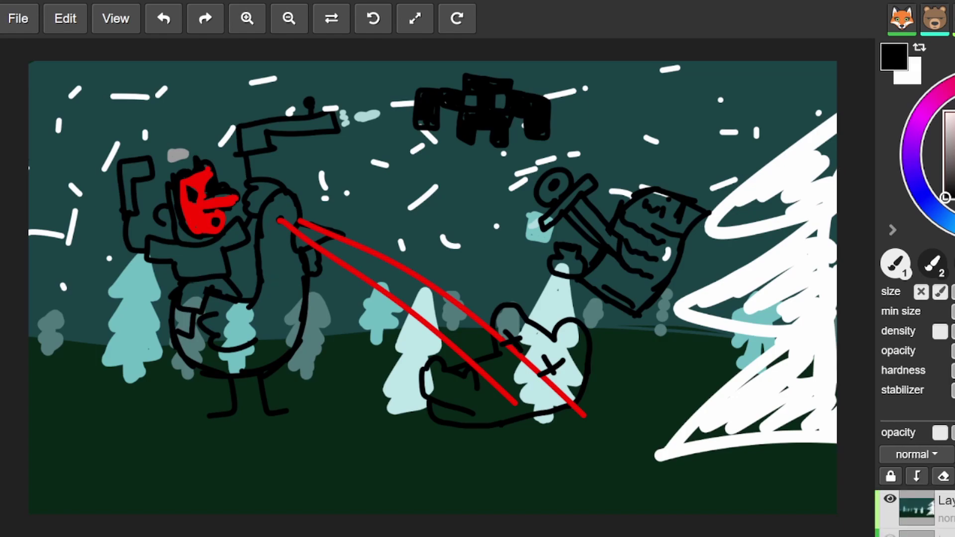
{"action": "scroll", "coordinate": [915, 513], "scroll_direction": "up", "scroll_amount": 1}
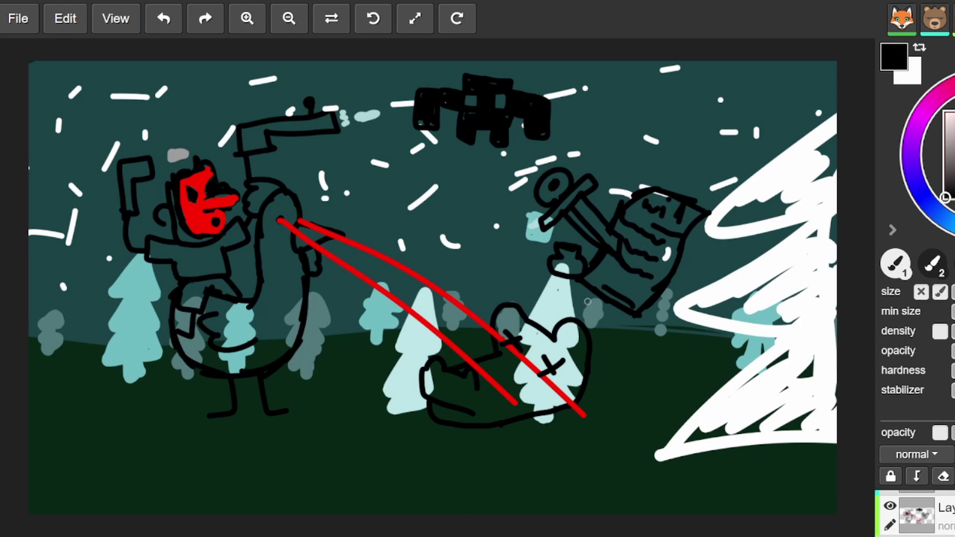
{"action": "left_click", "coordinate": [465, 386]}
{"action": "mouse_move", "coordinate": [705, 61]}
{"action": "left_mouse_down"}
{"action": "mouse_move", "coordinate": [736, 160]}
{"action": "mouse_move", "coordinate": [743, 155]}
{"action": "mouse_move", "coordinate": [724, 48]}
{"action": "left_mouse_up"}
{"action": "mouse_move", "coordinate": [682, 111]}
{"action": "left_mouse_down"}
{"action": "mouse_move", "coordinate": [669, 119]}
{"action": "mouse_move", "coordinate": [655, 102]}
{"action": "mouse_move", "coordinate": [681, 75]}
{"action": "mouse_move", "coordinate": [695, 78]}
{"action": "mouse_move", "coordinate": [689, 149]}
{"action": "mouse_move", "coordinate": [703, 149]}
{"action": "mouse_move", "coordinate": [704, 127]}
{"action": "mouse_move", "coordinate": [734, 119]}
{"action": "mouse_move", "coordinate": [756, 150]}
{"action": "mouse_move", "coordinate": [770, 132]}
{"action": "mouse_move", "coordinate": [768, 104]}
{"action": "mouse_move", "coordinate": [689, 94]}
{"action": "mouse_move", "coordinate": [753, 107]}
{"action": "mouse_move", "coordinate": [778, 92]}
{"action": "mouse_move", "coordinate": [770, 101]}
{"action": "left_mouse_up"}
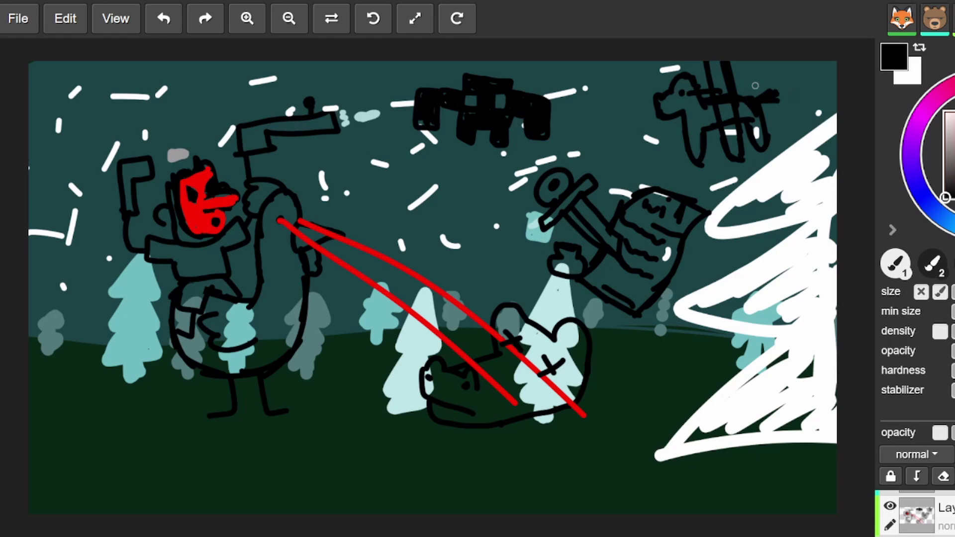
{"action": "key", "text": "e"}
{"action": "mouse_move", "coordinate": [743, 95]}
{"action": "left_mouse_down"}
{"action": "mouse_move", "coordinate": [711, 112]}
{"action": "mouse_move", "coordinate": [721, 113]}
{"action": "left_mouse_up"}
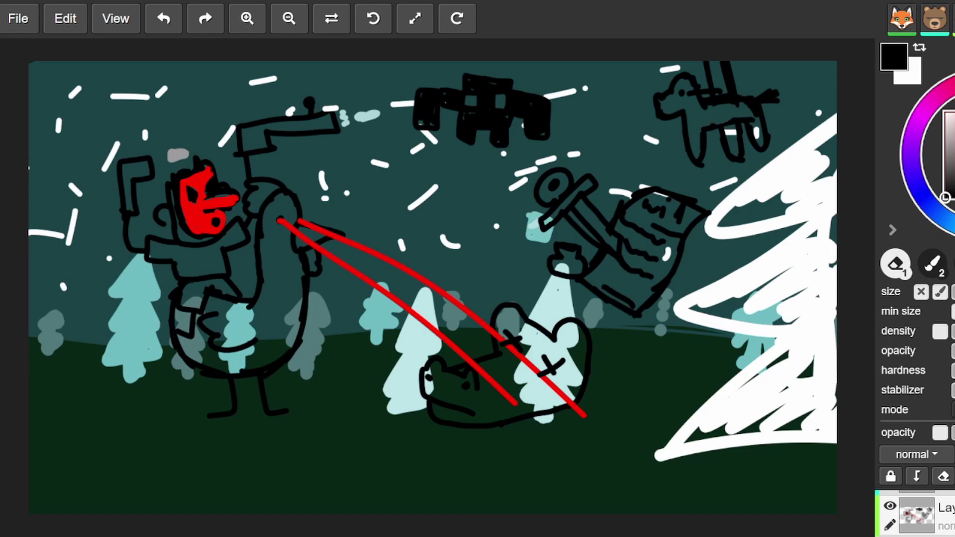
Step: Draw a straight red beam between the flying animal's eye and the gun's round sight, and paint the animal's body pinkish purple
{"action": "key", "text": "b"}
{"action": "left_click_drag", "start_coordinate": [681, 94], "coordinate": [307, 103]}
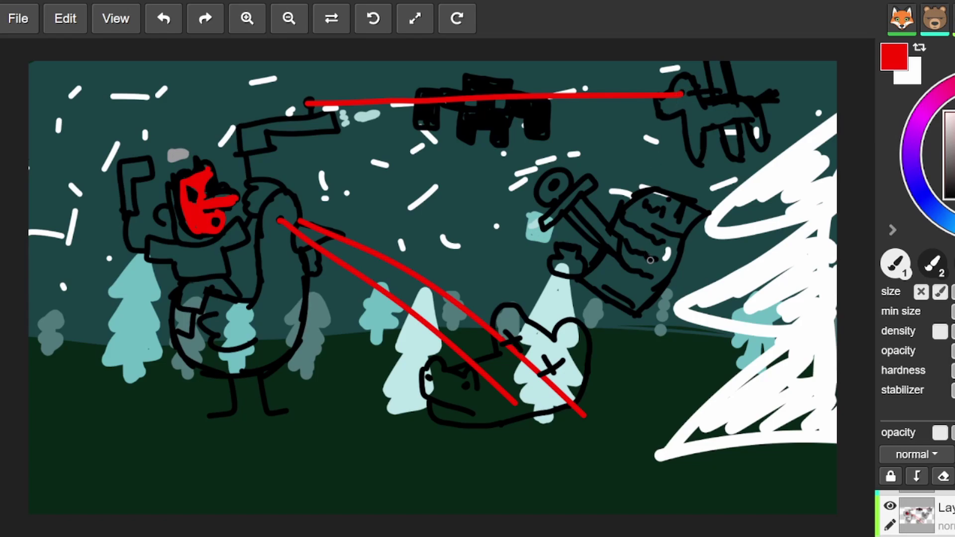
{"action": "left_click", "coordinate": [951, 124]}
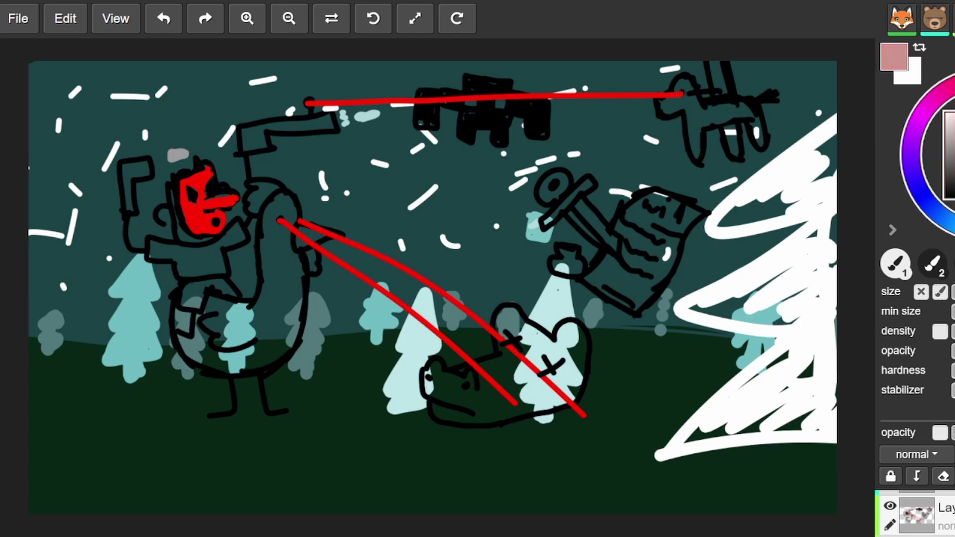
{"action": "left_click", "coordinate": [931, 104]}
{"action": "mouse_move", "coordinate": [703, 115]}
{"action": "left_mouse_down"}
{"action": "mouse_move", "coordinate": [749, 114]}
{"action": "mouse_move", "coordinate": [756, 139]}
{"action": "mouse_move", "coordinate": [691, 141]}
{"action": "mouse_move", "coordinate": [693, 107]}
{"action": "mouse_move", "coordinate": [747, 105]}
{"action": "mouse_move", "coordinate": [664, 104]}
{"action": "mouse_move", "coordinate": [692, 100]}
{"action": "mouse_move", "coordinate": [676, 75]}
{"action": "left_mouse_up"}
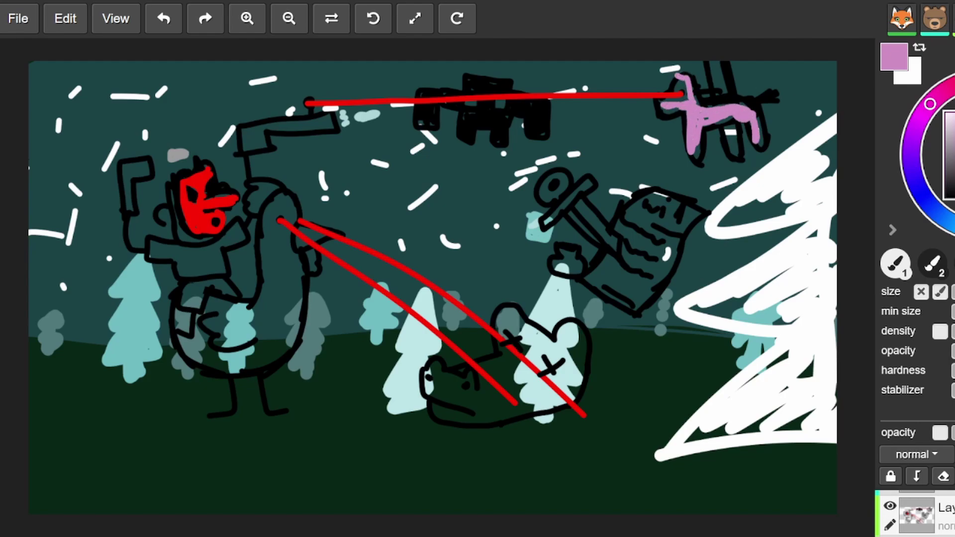
Step: Draw a black four-bladed pinwheel shape with a scribbled handle in the sky above the boy's raised arm
{"action": "left_click", "coordinate": [708, 74], "text": "alt"}
{"action": "mouse_move", "coordinate": [45, 97]}
{"action": "left_mouse_down"}
{"action": "mouse_move", "coordinate": [115, 145]}
{"action": "mouse_move", "coordinate": [100, 111]}
{"action": "mouse_move", "coordinate": [30, 132]}
{"action": "mouse_move", "coordinate": [43, 111]}
{"action": "mouse_move", "coordinate": [75, 102]}
{"action": "mouse_move", "coordinate": [98, 109]}
{"action": "mouse_move", "coordinate": [98, 122]}
{"action": "left_mouse_up"}
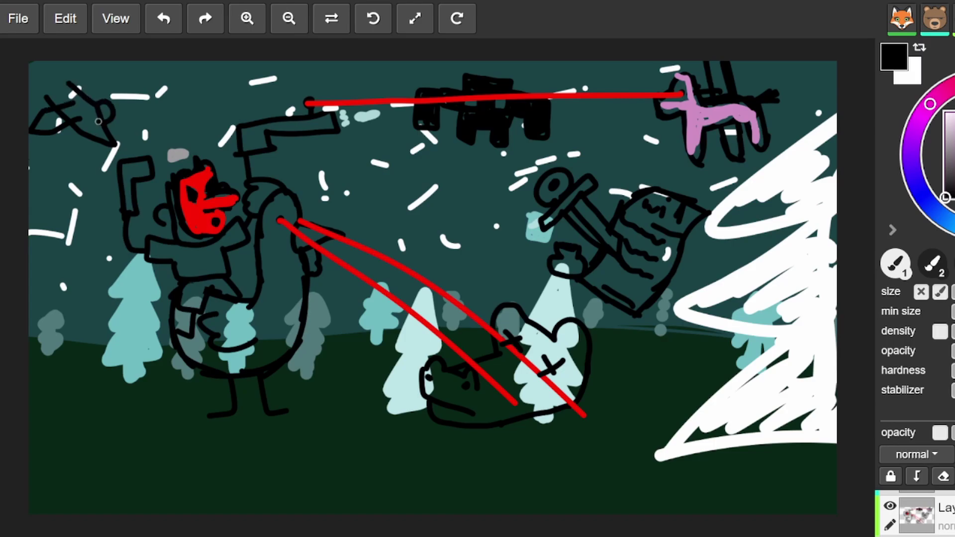
{"action": "mouse_move", "coordinate": [46, 98]}
{"action": "left_mouse_down"}
{"action": "mouse_move", "coordinate": [40, 71]}
{"action": "mouse_move", "coordinate": [130, 95]}
{"action": "mouse_move", "coordinate": [133, 111]}
{"action": "mouse_move", "coordinate": [115, 121]}
{"action": "mouse_move", "coordinate": [78, 127]}
{"action": "mouse_move", "coordinate": [98, 163]}
{"action": "mouse_move", "coordinate": [82, 166]}
{"action": "mouse_move", "coordinate": [74, 130]}
{"action": "mouse_move", "coordinate": [107, 142]}
{"action": "mouse_move", "coordinate": [118, 159]}
{"action": "mouse_move", "coordinate": [104, 170]}
{"action": "mouse_move", "coordinate": [108, 133]}
{"action": "left_mouse_up"}
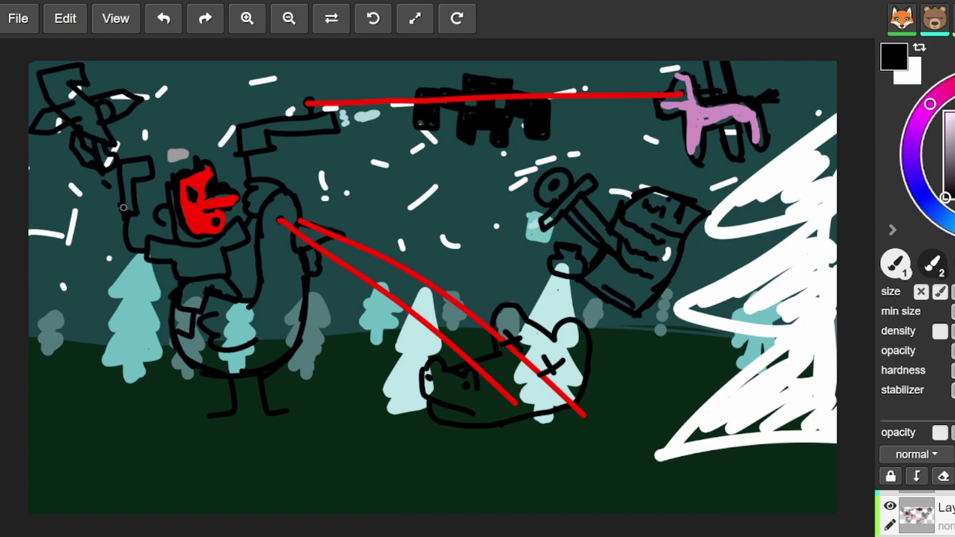
Step: Draw ragged black boots around the chicken's legs and paint yellow patches inside them
{"action": "left_click_drag", "start_coordinate": [241, 389], "coordinate": [259, 407]}
{"action": "mouse_move", "coordinate": [190, 411]}
{"action": "left_mouse_down"}
{"action": "mouse_move", "coordinate": [175, 389]}
{"action": "mouse_move", "coordinate": [203, 378]}
{"action": "mouse_move", "coordinate": [214, 387]}
{"action": "left_mouse_up"}
{"action": "mouse_move", "coordinate": [293, 409]}
{"action": "left_mouse_down"}
{"action": "mouse_move", "coordinate": [318, 383]}
{"action": "mouse_move", "coordinate": [282, 366]}
{"action": "left_mouse_up"}
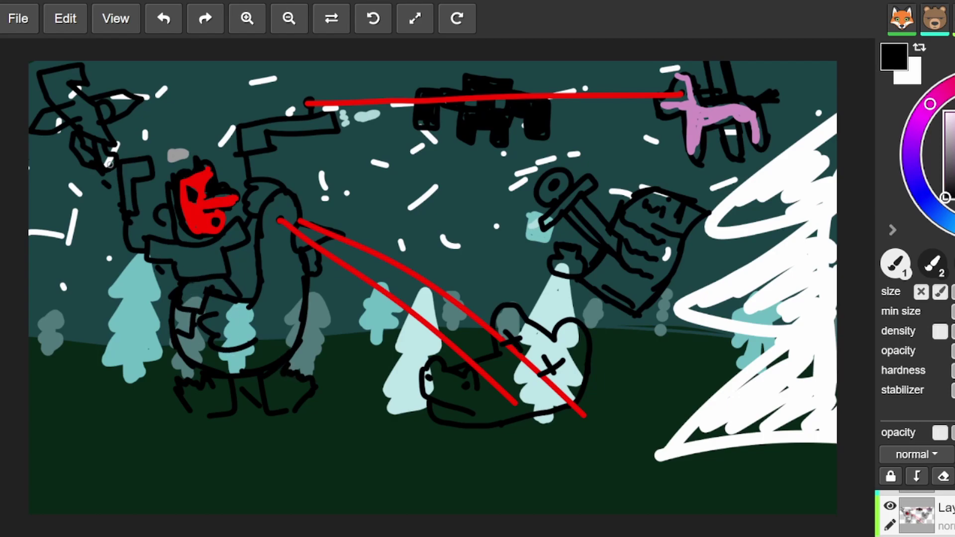
{"action": "left_click_drag", "start_coordinate": [216, 389], "coordinate": [222, 401]}
{"action": "mouse_move", "coordinate": [292, 408]}
{"action": "left_mouse_down"}
{"action": "mouse_move", "coordinate": [295, 391]}
{"action": "mouse_move", "coordinate": [276, 384]}
{"action": "left_mouse_up"}
{"action": "left_click", "coordinate": [951, 113]}
{"action": "mouse_move", "coordinate": [204, 409]}
{"action": "left_mouse_down"}
{"action": "mouse_move", "coordinate": [196, 404]}
{"action": "mouse_move", "coordinate": [210, 396]}
{"action": "mouse_move", "coordinate": [199, 410]}
{"action": "mouse_move", "coordinate": [192, 398]}
{"action": "mouse_move", "coordinate": [189, 406]}
{"action": "mouse_move", "coordinate": [213, 409]}
{"action": "left_mouse_up"}
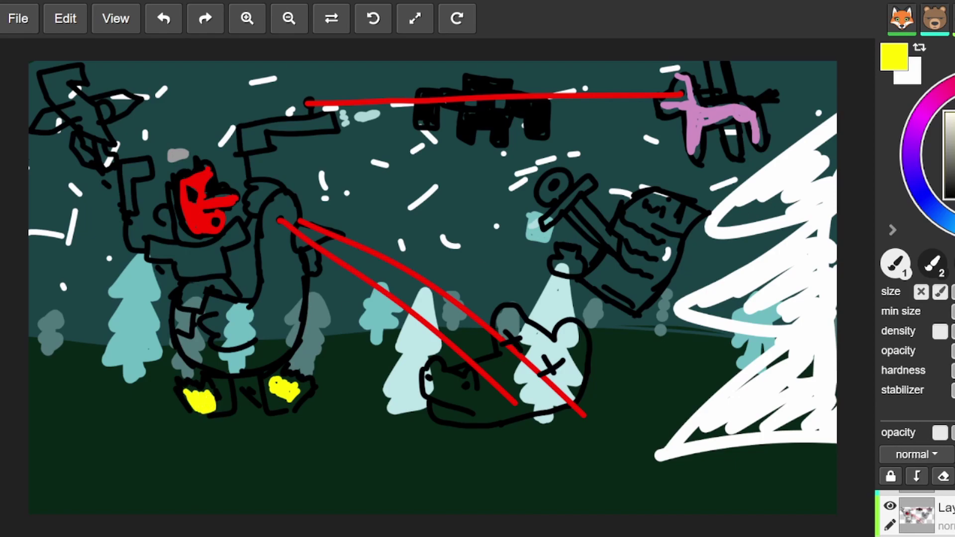
Step: Extend the lying creature with a black curved foot shape and paint a wavy beige plume rising from its end
{"action": "left_click", "coordinate": [945, 197]}
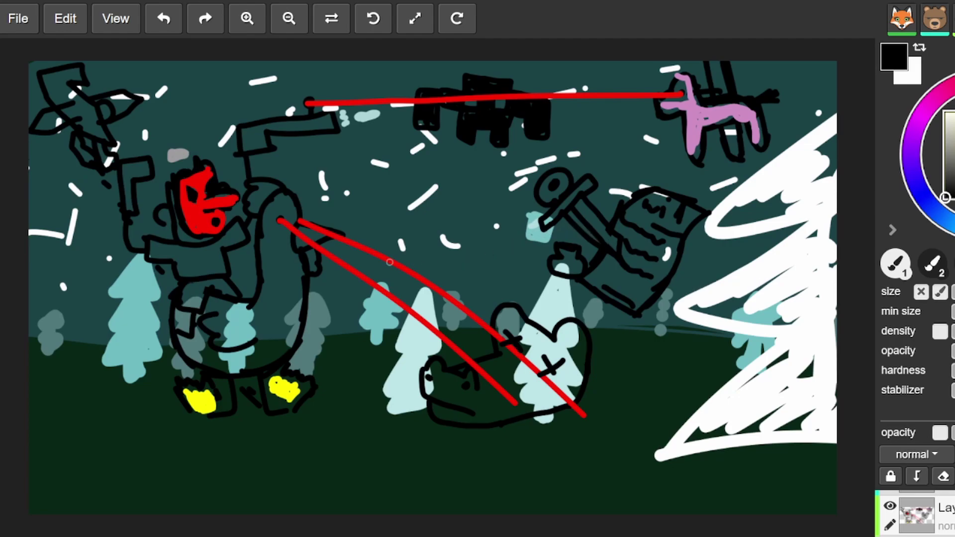
{"action": "mouse_move", "coordinate": [433, 406]}
{"action": "left_mouse_down"}
{"action": "mouse_move", "coordinate": [372, 424]}
{"action": "mouse_move", "coordinate": [362, 395]}
{"action": "mouse_move", "coordinate": [431, 401]}
{"action": "left_mouse_up"}
{"action": "mouse_move", "coordinate": [377, 390]}
{"action": "left_mouse_down"}
{"action": "mouse_move", "coordinate": [360, 369]}
{"action": "mouse_move", "coordinate": [372, 350]}
{"action": "mouse_move", "coordinate": [358, 339]}
{"action": "mouse_move", "coordinate": [365, 333]}
{"action": "left_mouse_up"}
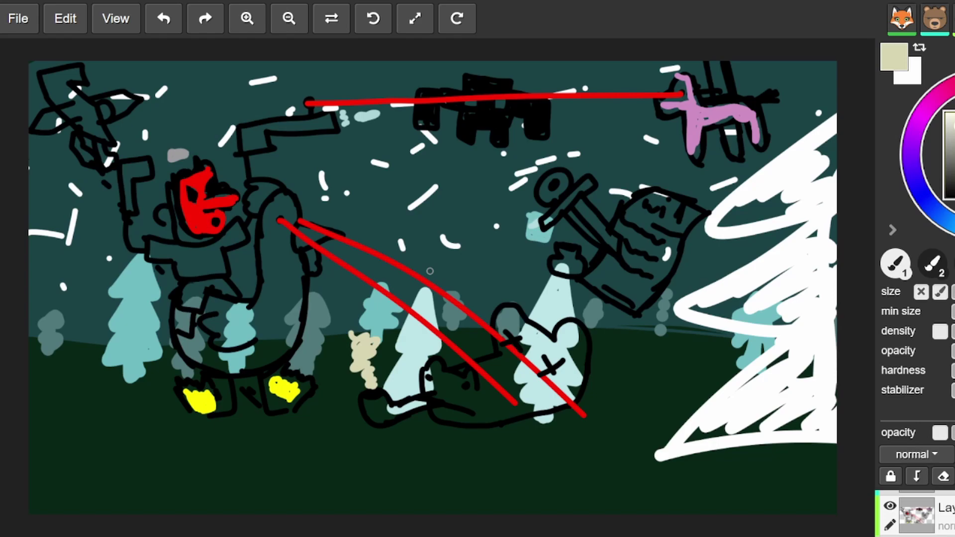
Step: Paint the boy's ear and the back edge of his head yellow beside the red mask
{"action": "left_click", "coordinate": [945, 198]}
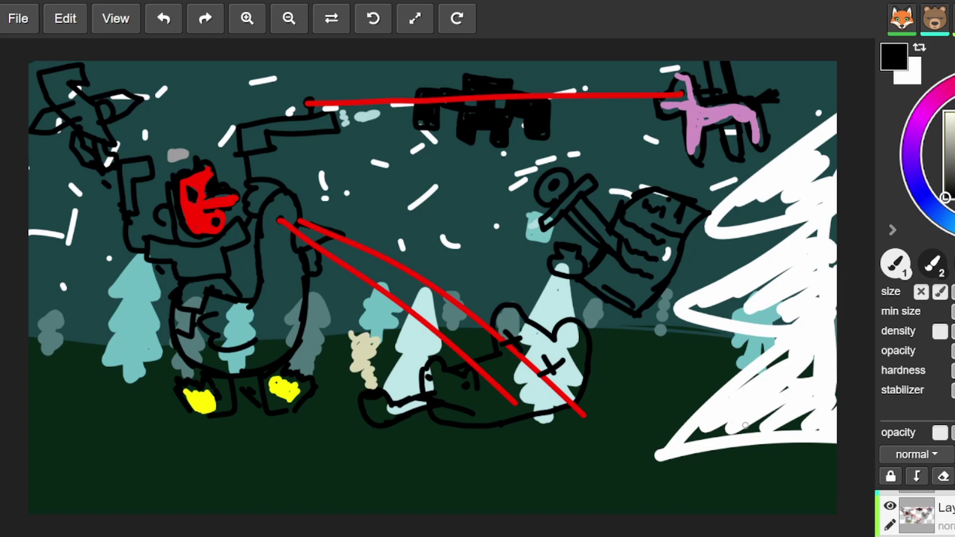
{"action": "left_click", "coordinate": [951, 116]}
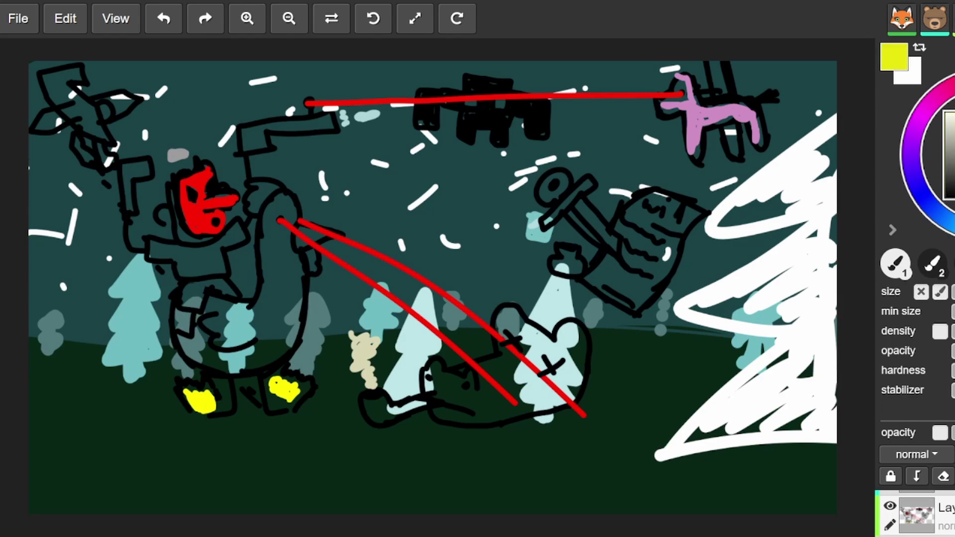
{"action": "mouse_move", "coordinate": [173, 198]}
{"action": "left_mouse_down"}
{"action": "mouse_move", "coordinate": [181, 237]}
{"action": "mouse_move", "coordinate": [206, 240]}
{"action": "left_mouse_up"}
{"action": "left_click_drag", "start_coordinate": [162, 216], "coordinate": [165, 213]}
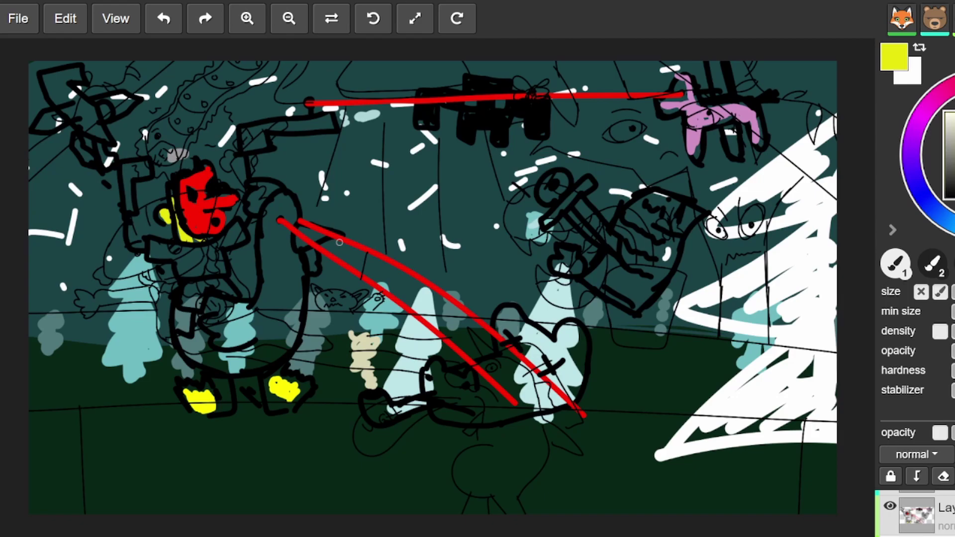
Step: Show the thin-line sketch over the scene and fade the dark forest background layer
{"action": "scroll", "coordinate": [396, 262], "scroll_direction": "down", "scroll_amount": 1}
{"action": "left_click", "coordinate": [521, 291], "text": "alt"}
{"action": "scroll", "coordinate": [532, 285], "scroll_direction": "down", "scroll_amount": 1}
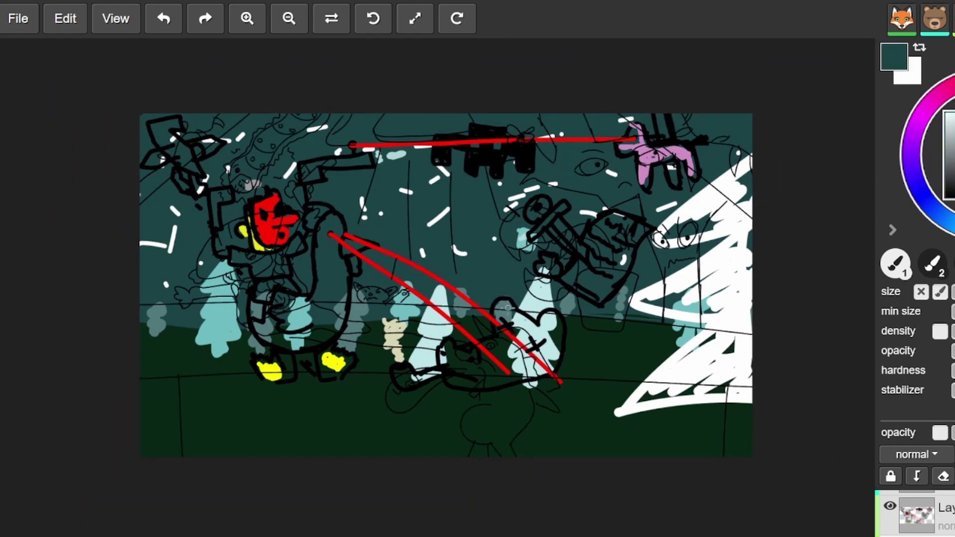
{"action": "left_click", "coordinate": [720, 272], "text": "alt"}
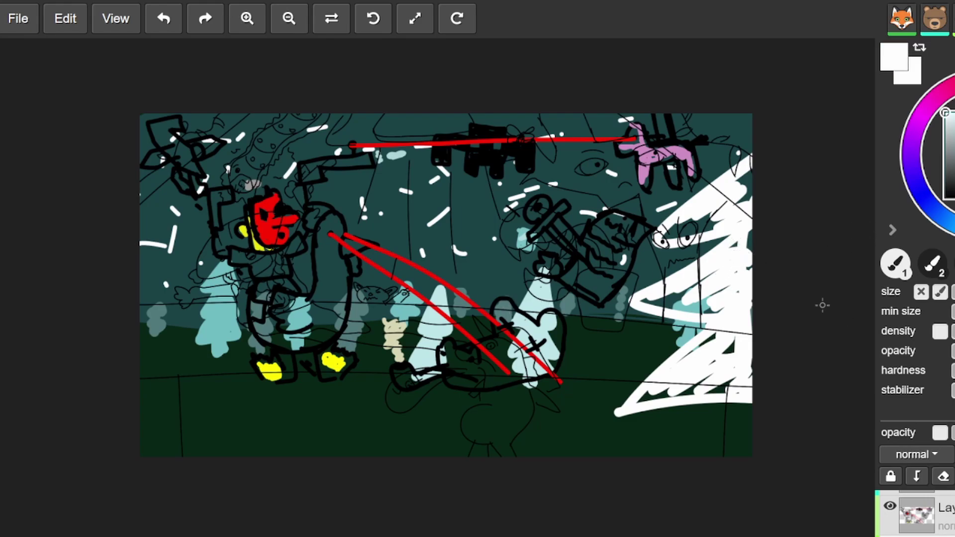
{"action": "scroll", "coordinate": [915, 512], "scroll_direction": "down", "scroll_amount": 1}
{"action": "left_click", "coordinate": [890, 534]}
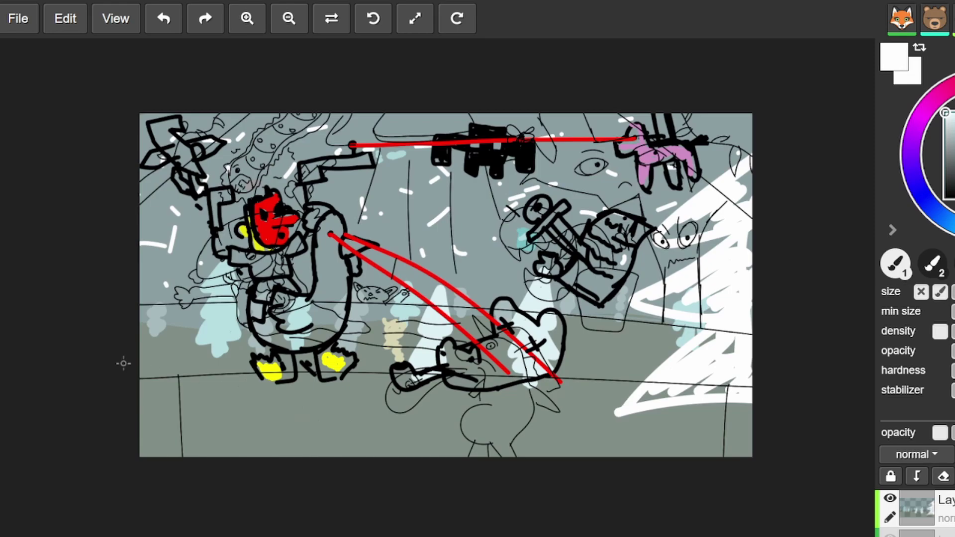
{"action": "scroll", "coordinate": [276, 271], "scroll_direction": "up", "scroll_amount": 3}
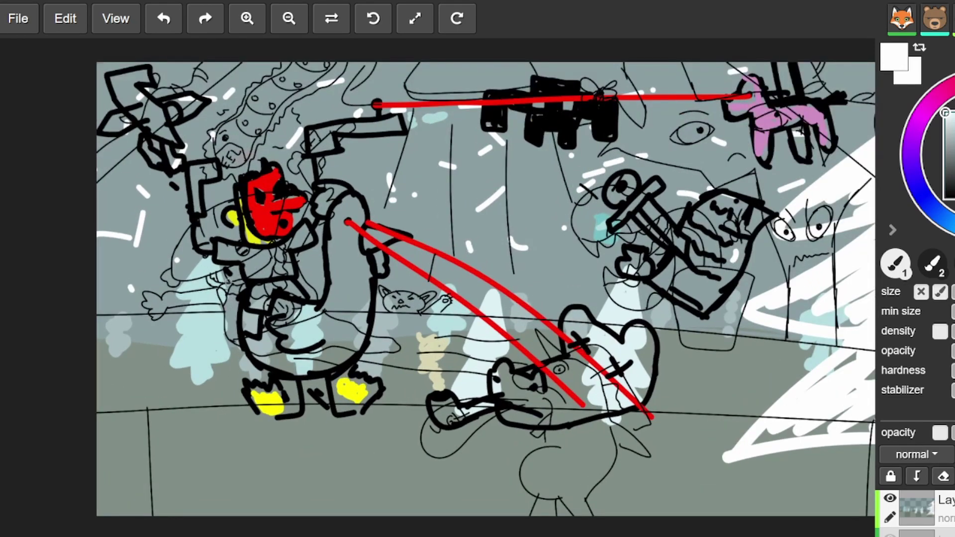
Step: Try a small black arrow-like stroke on the faded teal tree behind the chicken, and undo it
{"action": "left_click_drag", "start_coordinate": [945, 182], "coordinate": [946, 199]}
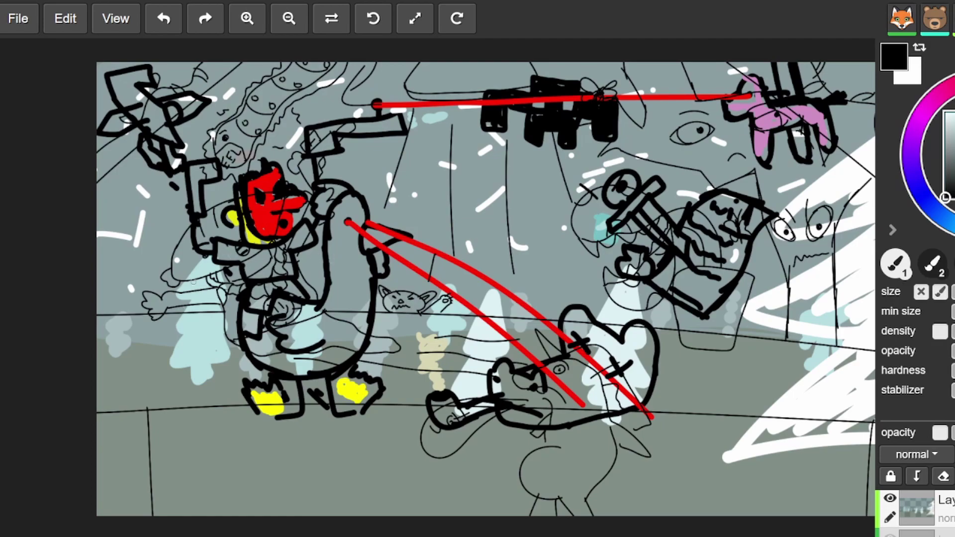
{"action": "left_click_drag", "start_coordinate": [191, 359], "coordinate": [215, 337]}
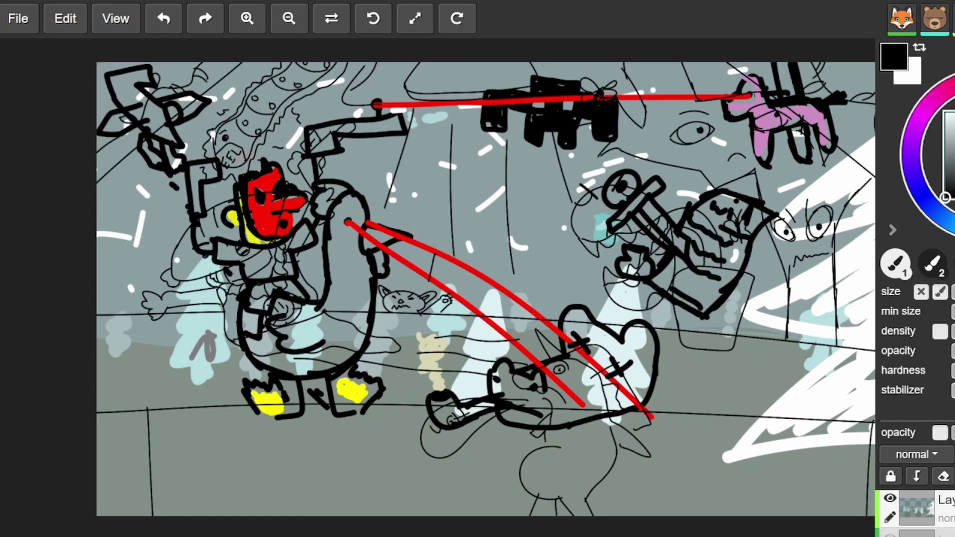
{"action": "key", "text": "ctrl+z"}
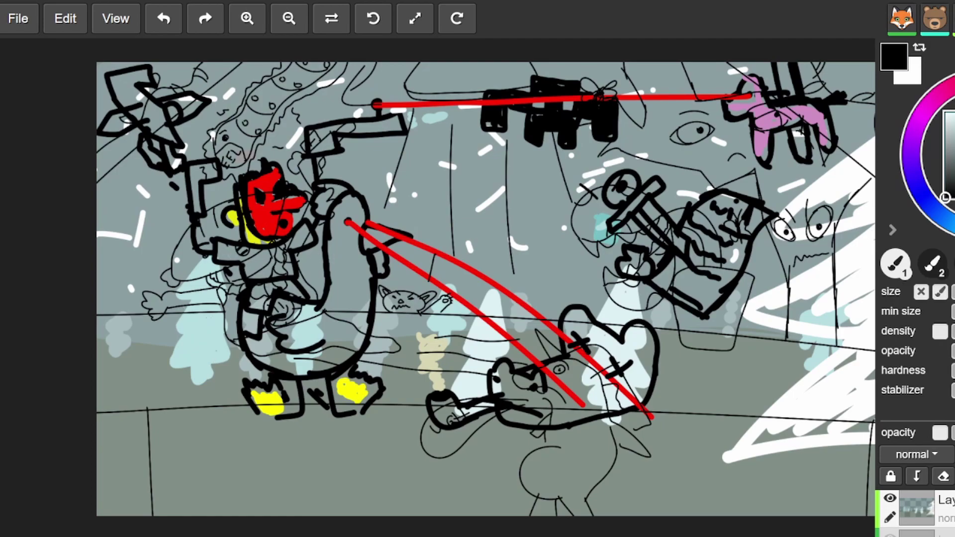
{"action": "scroll", "coordinate": [915, 512], "scroll_direction": "down", "scroll_amount": 2}
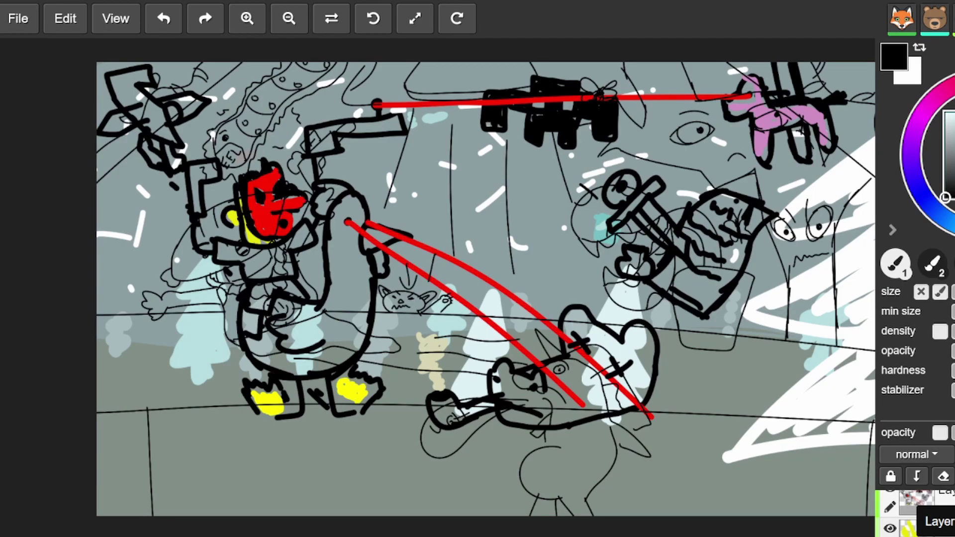
Step: Try two small black strokes below the lying creature, and undo them
{"action": "key", "text": "ctrl+z"}
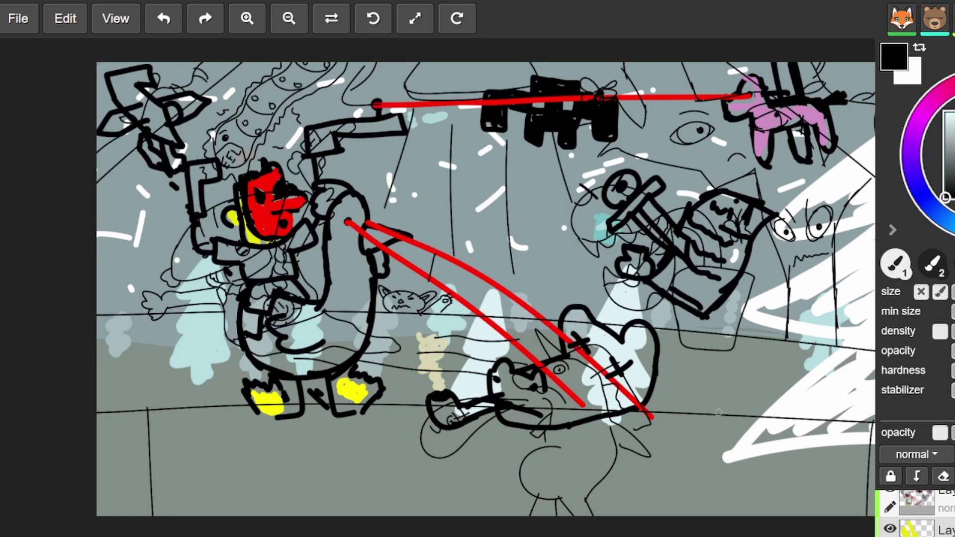
{"action": "left_click_drag", "start_coordinate": [479, 471], "coordinate": [501, 467]}
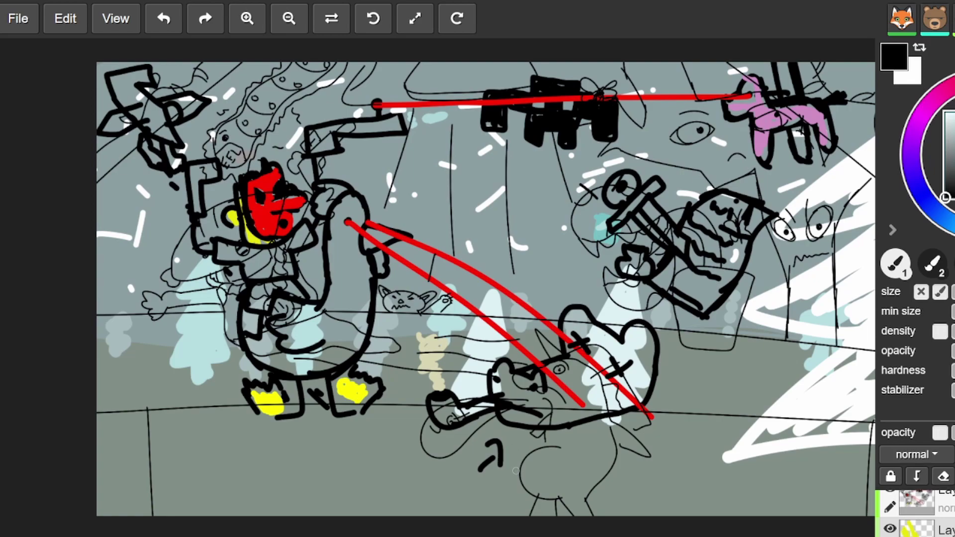
{"action": "key", "text": "ctrl+z"}
{"action": "key", "text": "ctrl+z"}
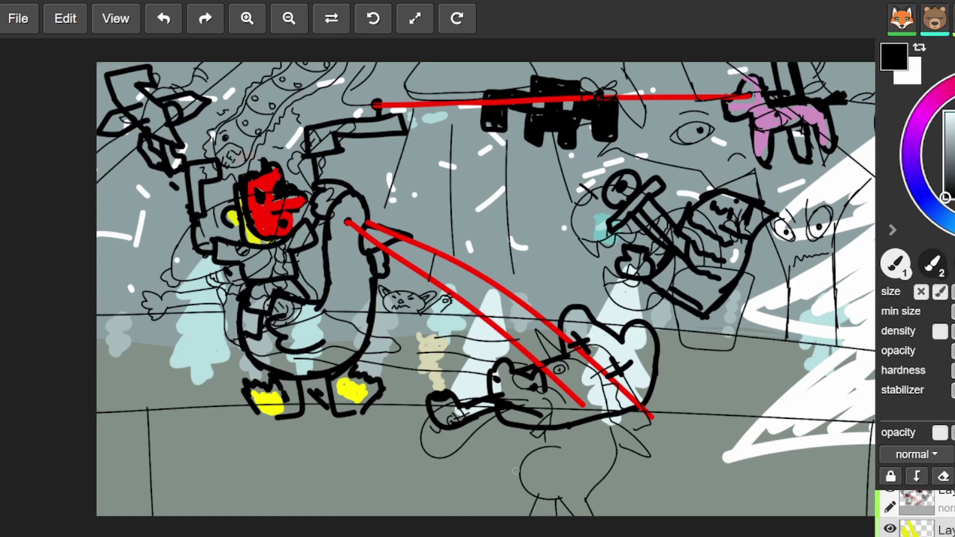
Step: Hide the thin-line sketch, forest background, yellow colour and thick line-art layers to leave a blank white canvas
{"action": "key", "text": "ctrl+z"}
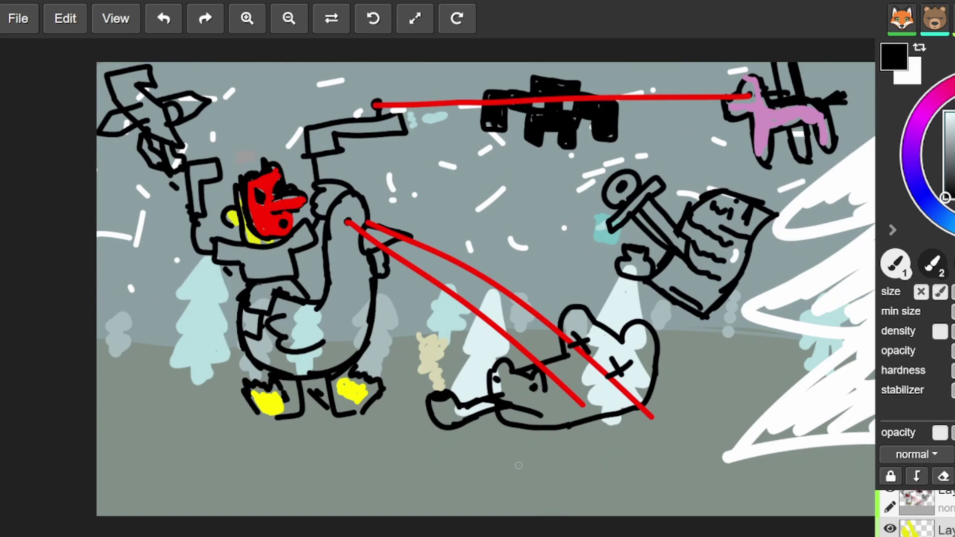
{"action": "key", "text": "ctrl+z"}
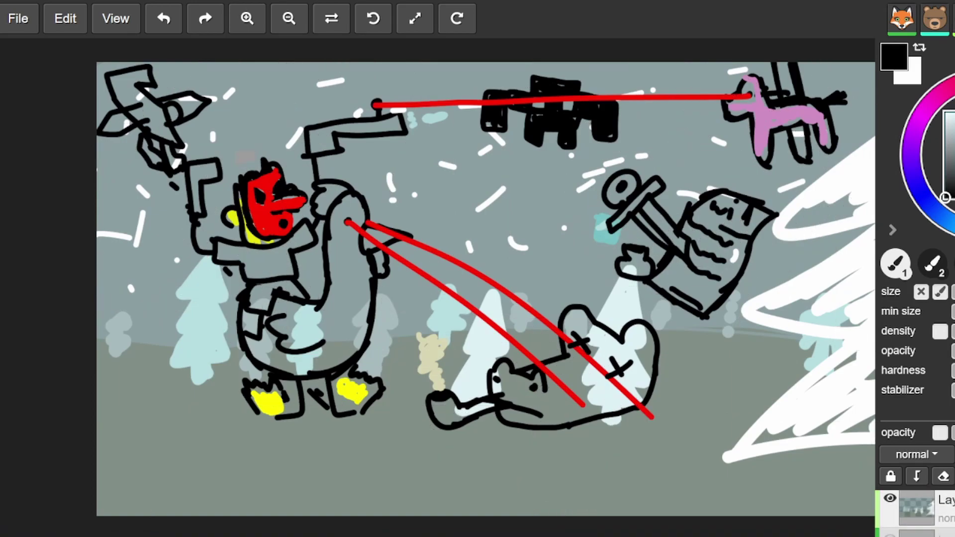
{"action": "key", "text": "ctrl+z"}
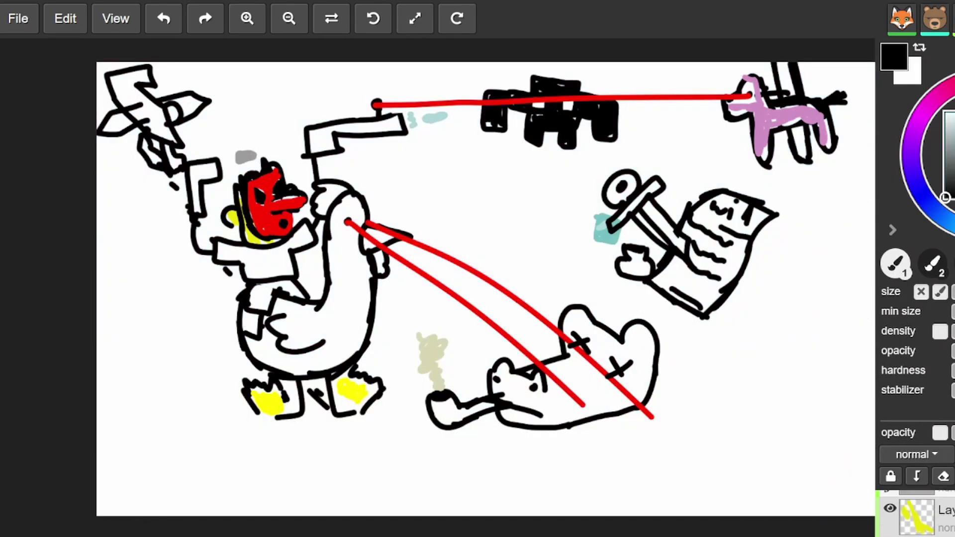
{"action": "key", "text": "ctrl+z"}
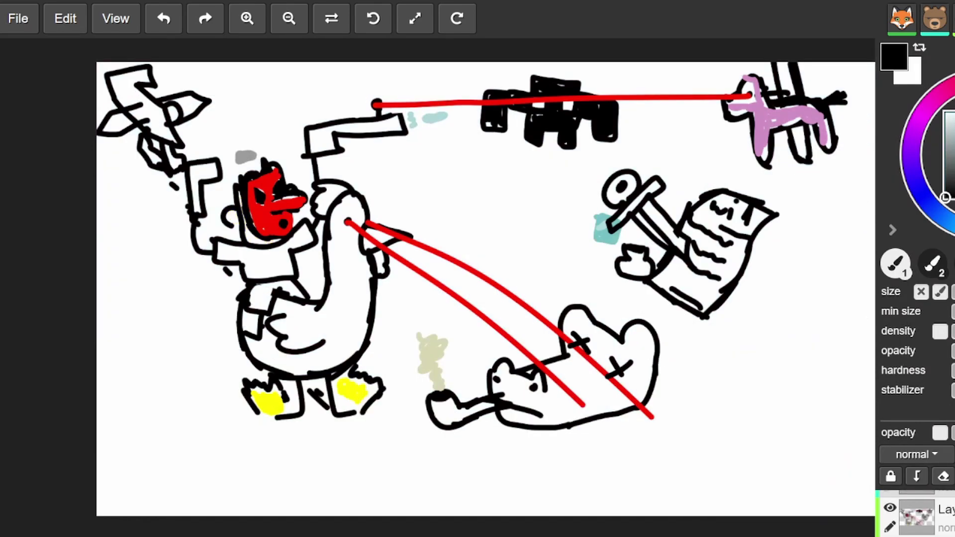
{"action": "key", "text": "ctrl+z"}
{"action": "scroll", "coordinate": [532, 380], "scroll_direction": "down", "scroll_amount": 1}
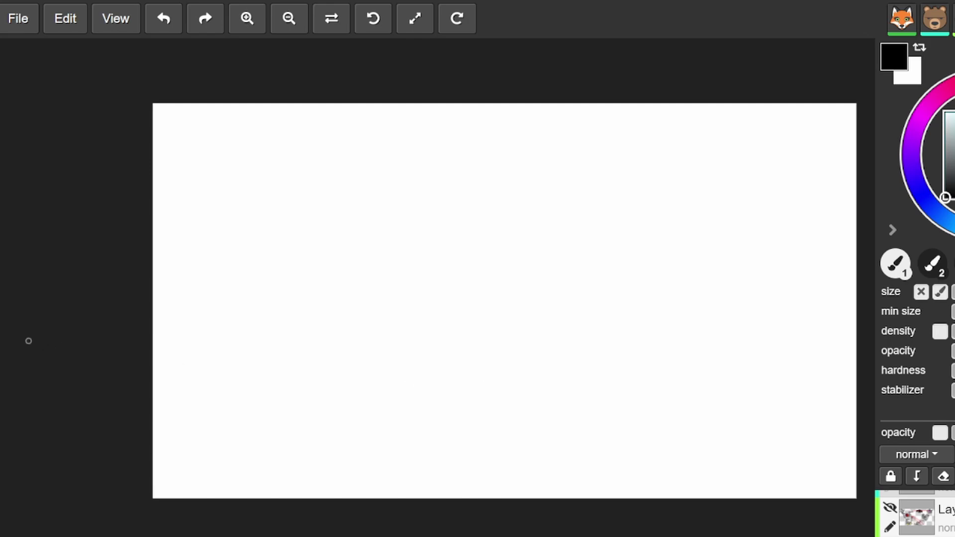
{"action": "scroll", "coordinate": [111, 356], "scroll_direction": "down", "scroll_amount": 1}
{"action": "scroll", "coordinate": [462, 409], "scroll_direction": "up", "scroll_amount": 1}
{"action": "scroll", "coordinate": [458, 293], "scroll_direction": "up", "scroll_amount": 1}
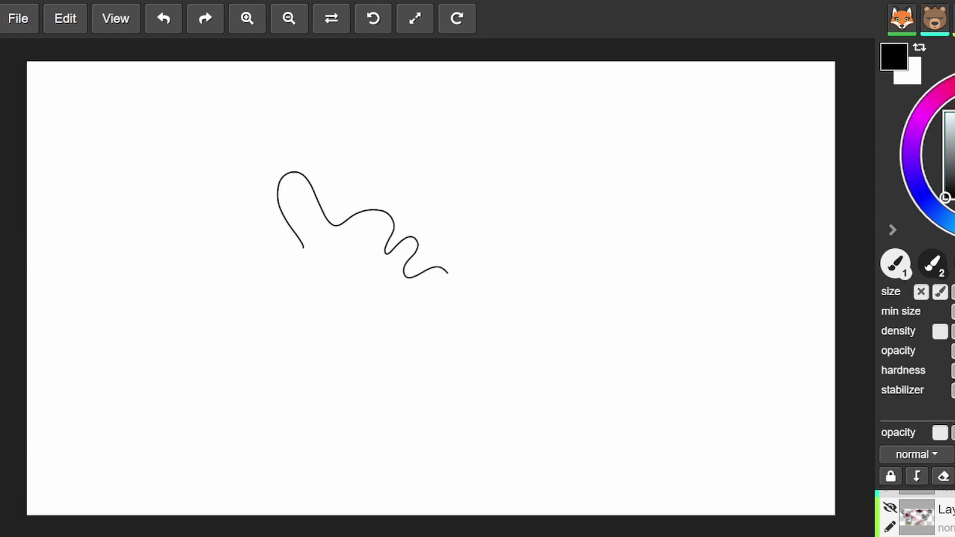
Step: Draw a thick black bell outline with a wide upturned brim below the rectangle, and a wavy double outline around the thumbs-up hand
{"action": "left_click", "coordinate": [597, 192]}
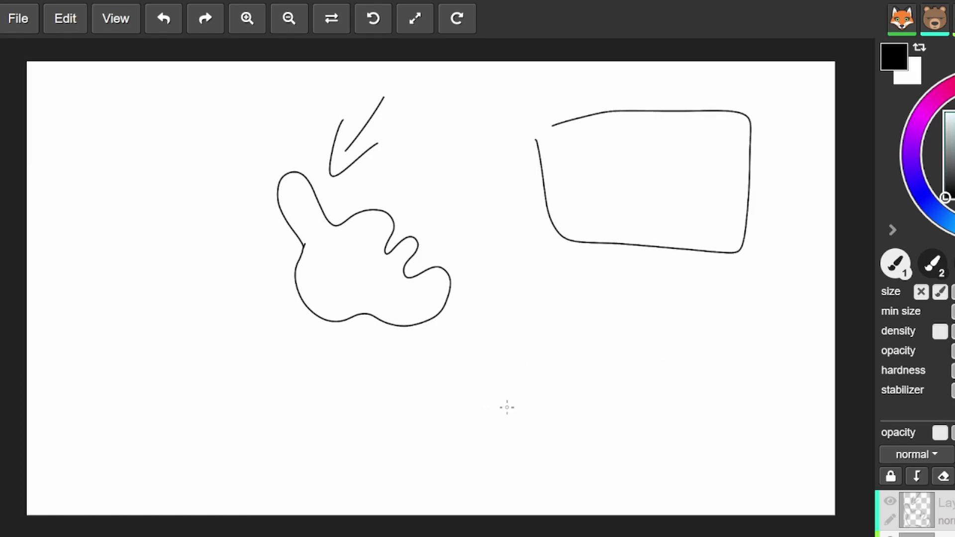
{"action": "mouse_move", "coordinate": [511, 409]}
{"action": "left_mouse_down"}
{"action": "mouse_move", "coordinate": [550, 324]}
{"action": "mouse_move", "coordinate": [595, 348]}
{"action": "mouse_move", "coordinate": [620, 407]}
{"action": "mouse_move", "coordinate": [644, 414]}
{"action": "mouse_move", "coordinate": [542, 441]}
{"action": "mouse_move", "coordinate": [467, 396]}
{"action": "mouse_move", "coordinate": [520, 409]}
{"action": "left_mouse_up"}
{"action": "mouse_move", "coordinate": [191, 255]}
{"action": "left_mouse_down"}
{"action": "mouse_move", "coordinate": [290, 153]}
{"action": "mouse_move", "coordinate": [460, 134]}
{"action": "mouse_move", "coordinate": [550, 314]}
{"action": "mouse_move", "coordinate": [185, 394]}
{"action": "mouse_move", "coordinate": [179, 246]}
{"action": "mouse_move", "coordinate": [258, 366]}
{"action": "mouse_move", "coordinate": [467, 328]}
{"action": "mouse_move", "coordinate": [465, 204]}
{"action": "mouse_move", "coordinate": [214, 226]}
{"action": "mouse_move", "coordinate": [251, 234]}
{"action": "left_mouse_up"}
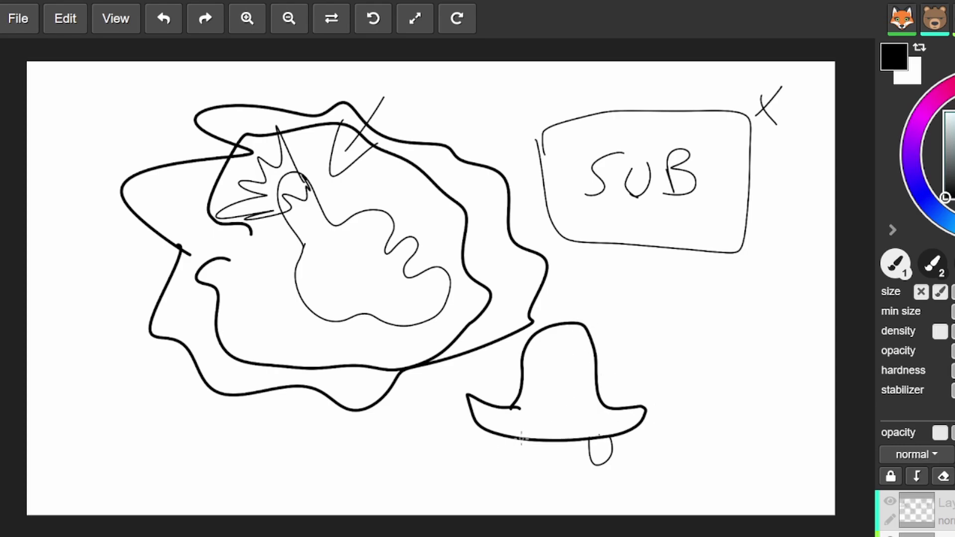
Step: Add a solid black lightning bolt across the bell's front and a tall rounded handle on its top
{"action": "mouse_move", "coordinate": [521, 439]}
{"action": "left_mouse_down"}
{"action": "mouse_move", "coordinate": [564, 374]}
{"action": "mouse_move", "coordinate": [529, 442]}
{"action": "mouse_move", "coordinate": [541, 410]}
{"action": "mouse_move", "coordinate": [532, 421]}
{"action": "left_mouse_up"}
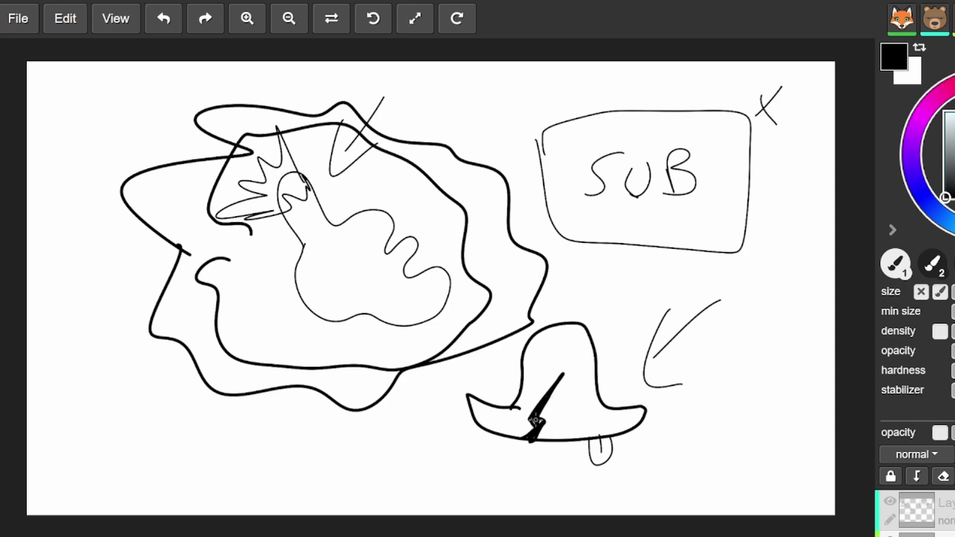
{"action": "mouse_move", "coordinate": [556, 326]}
{"action": "left_mouse_down"}
{"action": "mouse_move", "coordinate": [561, 248]}
{"action": "mouse_move", "coordinate": [568, 326]}
{"action": "left_mouse_up"}
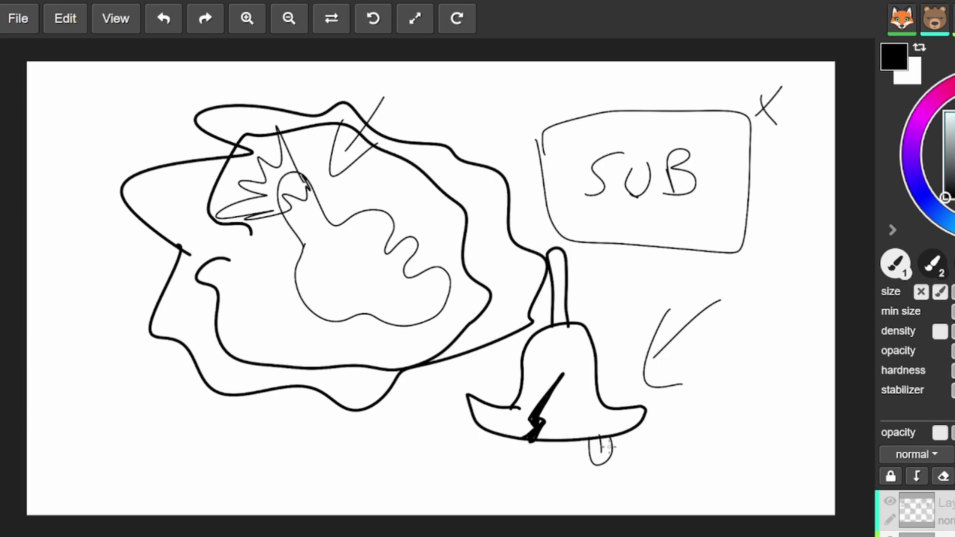
{"action": "left_click_drag", "start_coordinate": [599, 438], "coordinate": [603, 459]}
{"action": "key", "text": "ctrl+z"}
Step: Turn the bell into a dog-like creature with two round eyes, a nose, a curled tail, four short legs and a small ear
{"action": "mouse_move", "coordinate": [570, 402]}
{"action": "left_mouse_down"}
{"action": "mouse_move", "coordinate": [610, 396]}
{"action": "mouse_move", "coordinate": [601, 427]}
{"action": "mouse_move", "coordinate": [585, 409]}
{"action": "mouse_move", "coordinate": [611, 397]}
{"action": "left_mouse_up"}
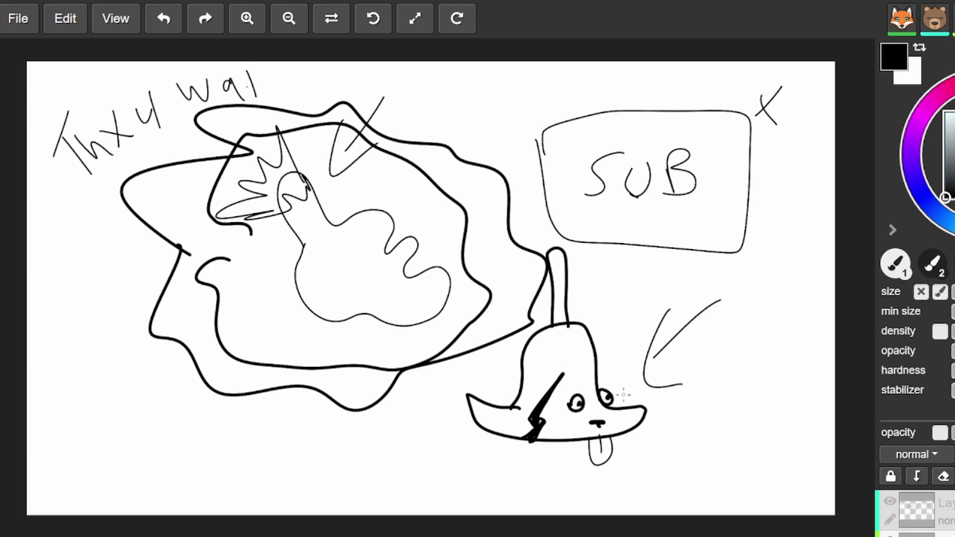
{"action": "mouse_move", "coordinate": [518, 405]}
{"action": "left_mouse_down"}
{"action": "mouse_move", "coordinate": [502, 368]}
{"action": "mouse_move", "coordinate": [480, 381]}
{"action": "mouse_move", "coordinate": [504, 411]}
{"action": "left_mouse_up"}
{"action": "mouse_move", "coordinate": [562, 440]}
{"action": "left_mouse_down"}
{"action": "mouse_move", "coordinate": [565, 461]}
{"action": "mouse_move", "coordinate": [559, 443]}
{"action": "left_mouse_up"}
{"action": "mouse_move", "coordinate": [625, 427]}
{"action": "left_mouse_down"}
{"action": "mouse_move", "coordinate": [632, 443]}
{"action": "mouse_move", "coordinate": [633, 427]}
{"action": "left_mouse_up"}
{"action": "left_click_drag", "start_coordinate": [496, 437], "coordinate": [537, 441]}
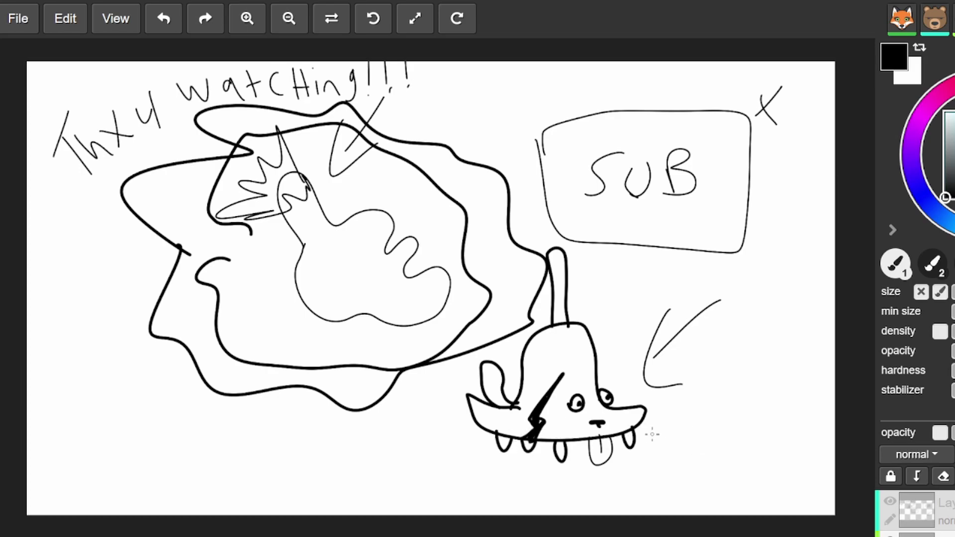
{"action": "mouse_move", "coordinate": [558, 409]}
{"action": "left_mouse_down"}
{"action": "mouse_move", "coordinate": [556, 433]}
{"action": "mouse_move", "coordinate": [549, 408]}
{"action": "left_mouse_up"}
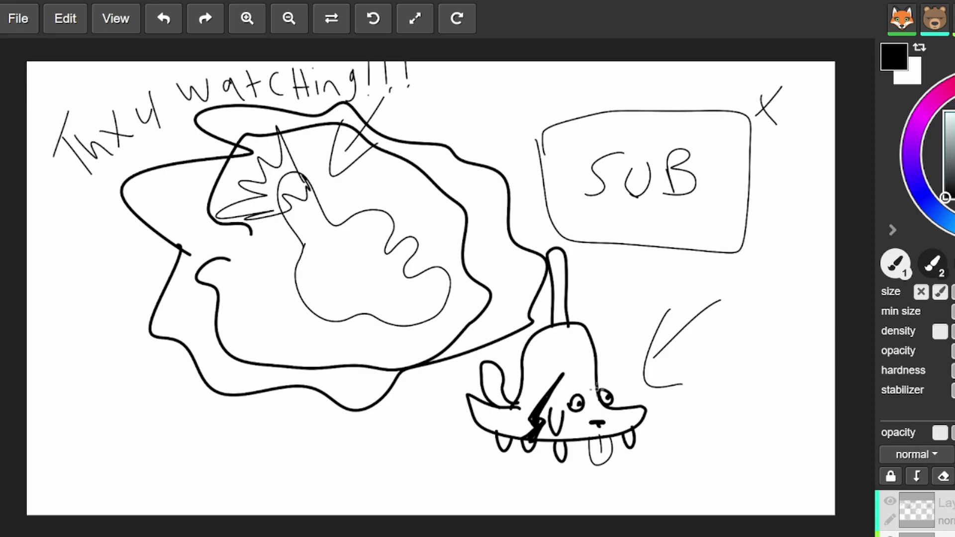